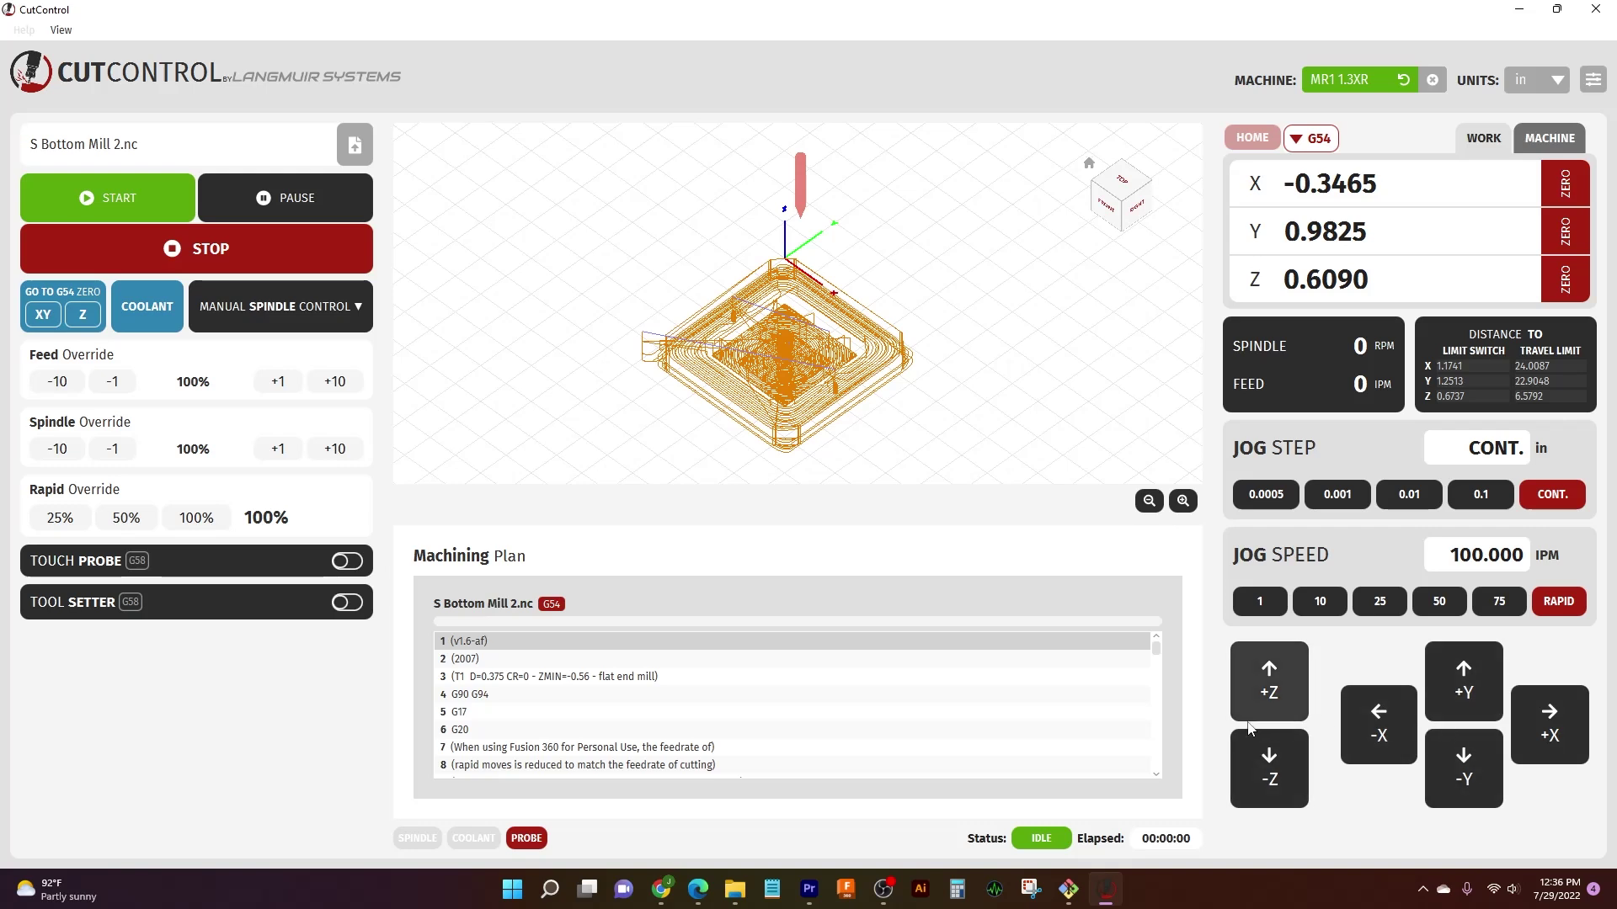
# Orbit, rotate and pan the toolpath preview to inspect it from several angles
pyautogui.scroll(3, 808, 244)
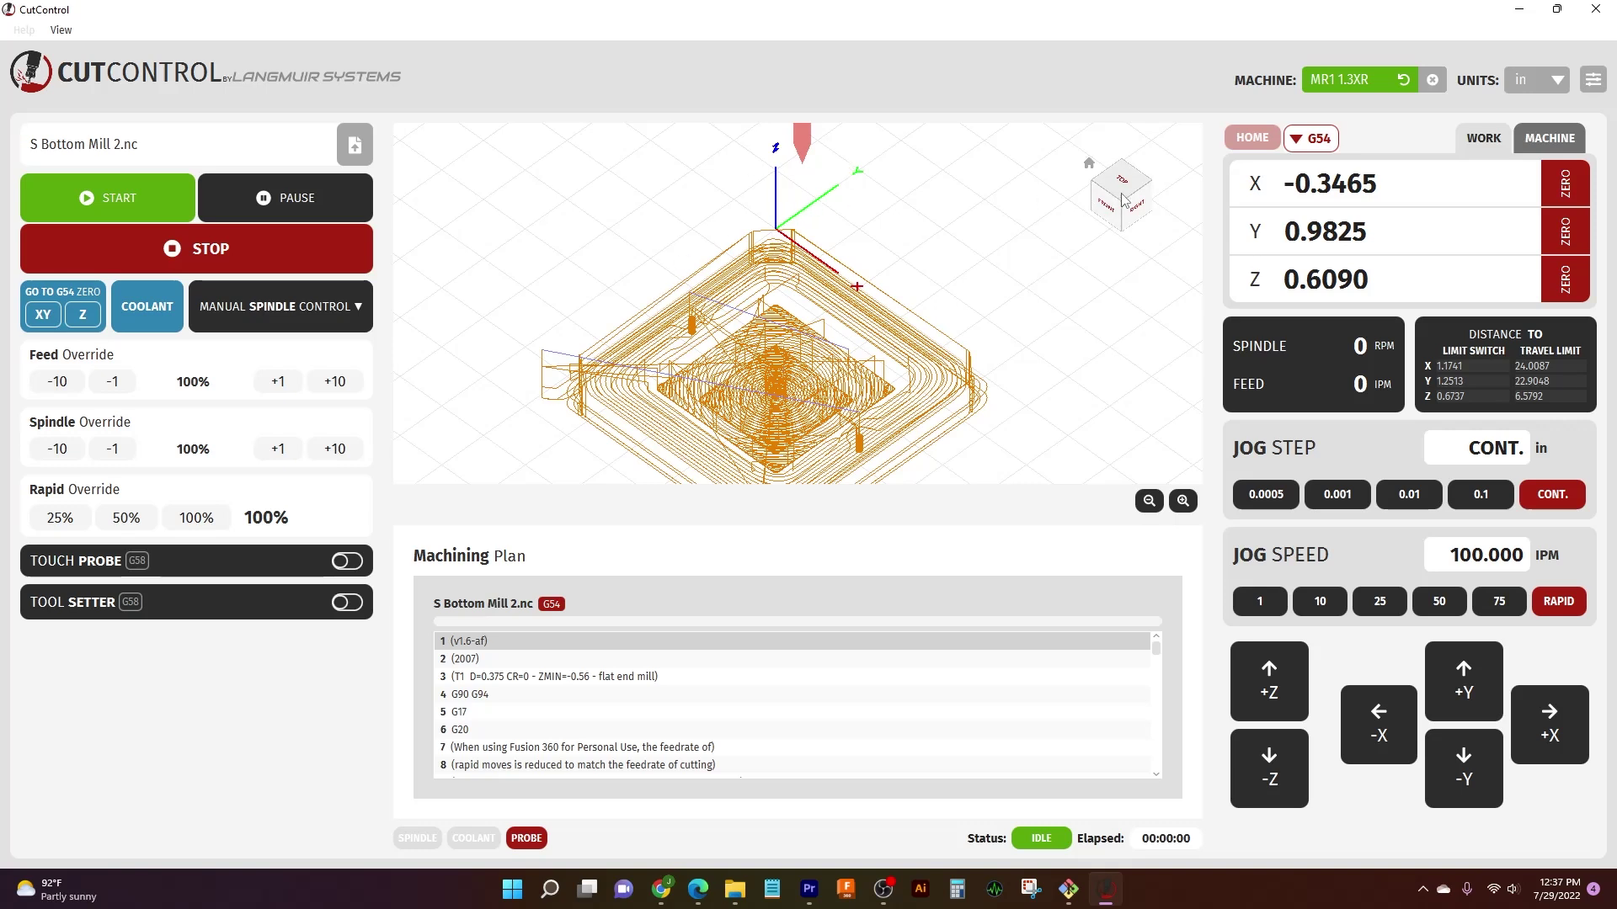
pyautogui.scroll(-3, 922, 291)
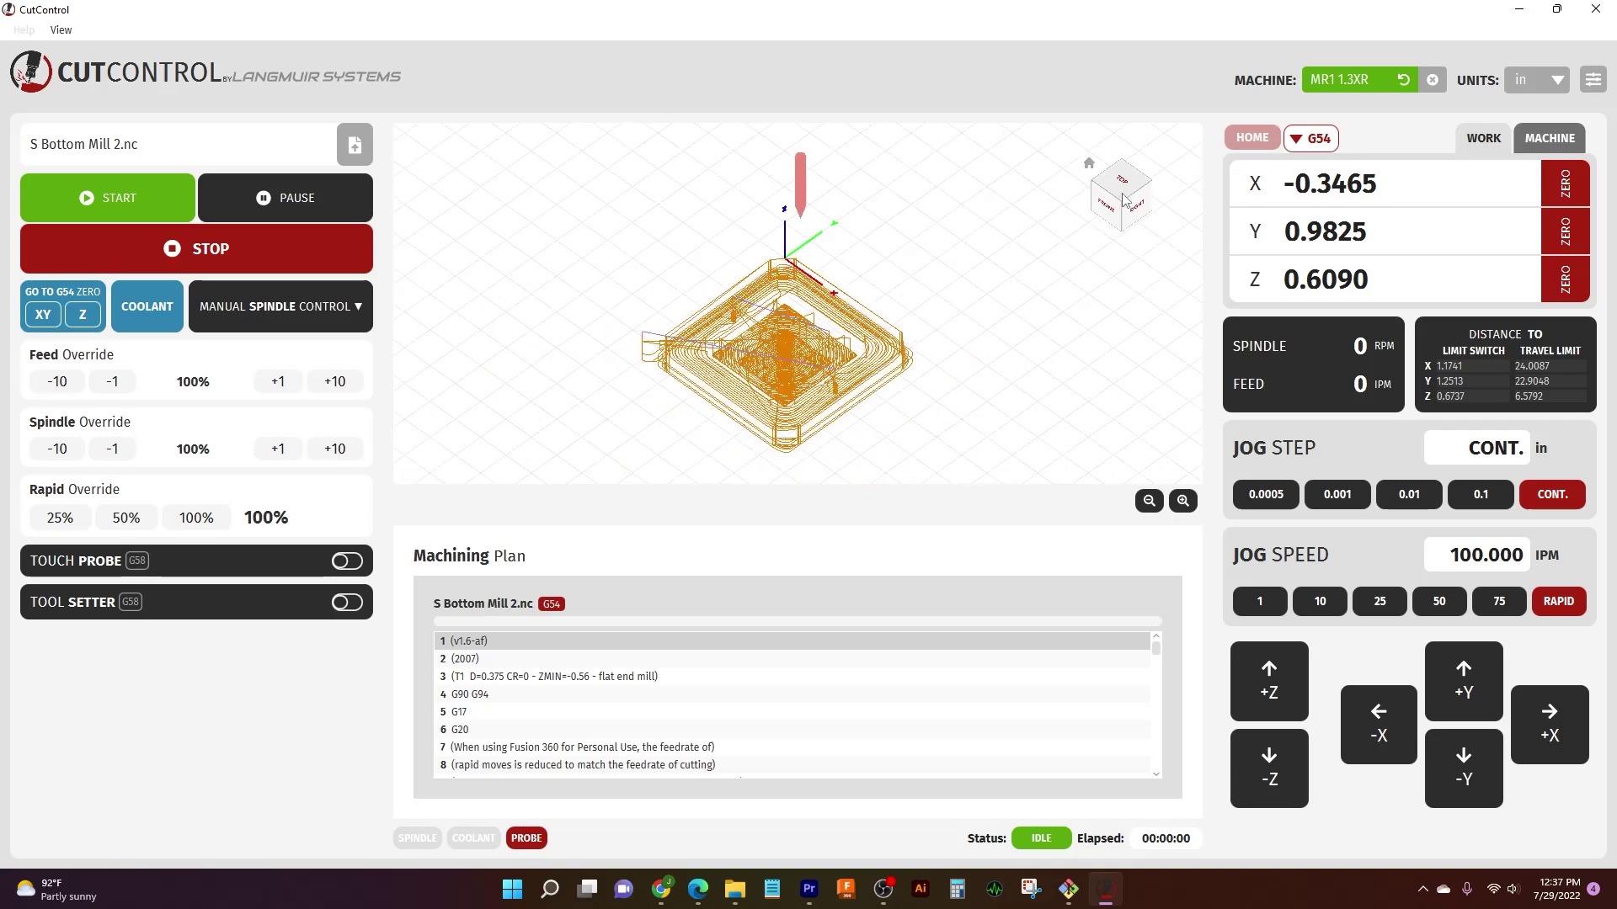
pyautogui.moveTo(1116, 200); pyautogui.dragTo(991, 266)
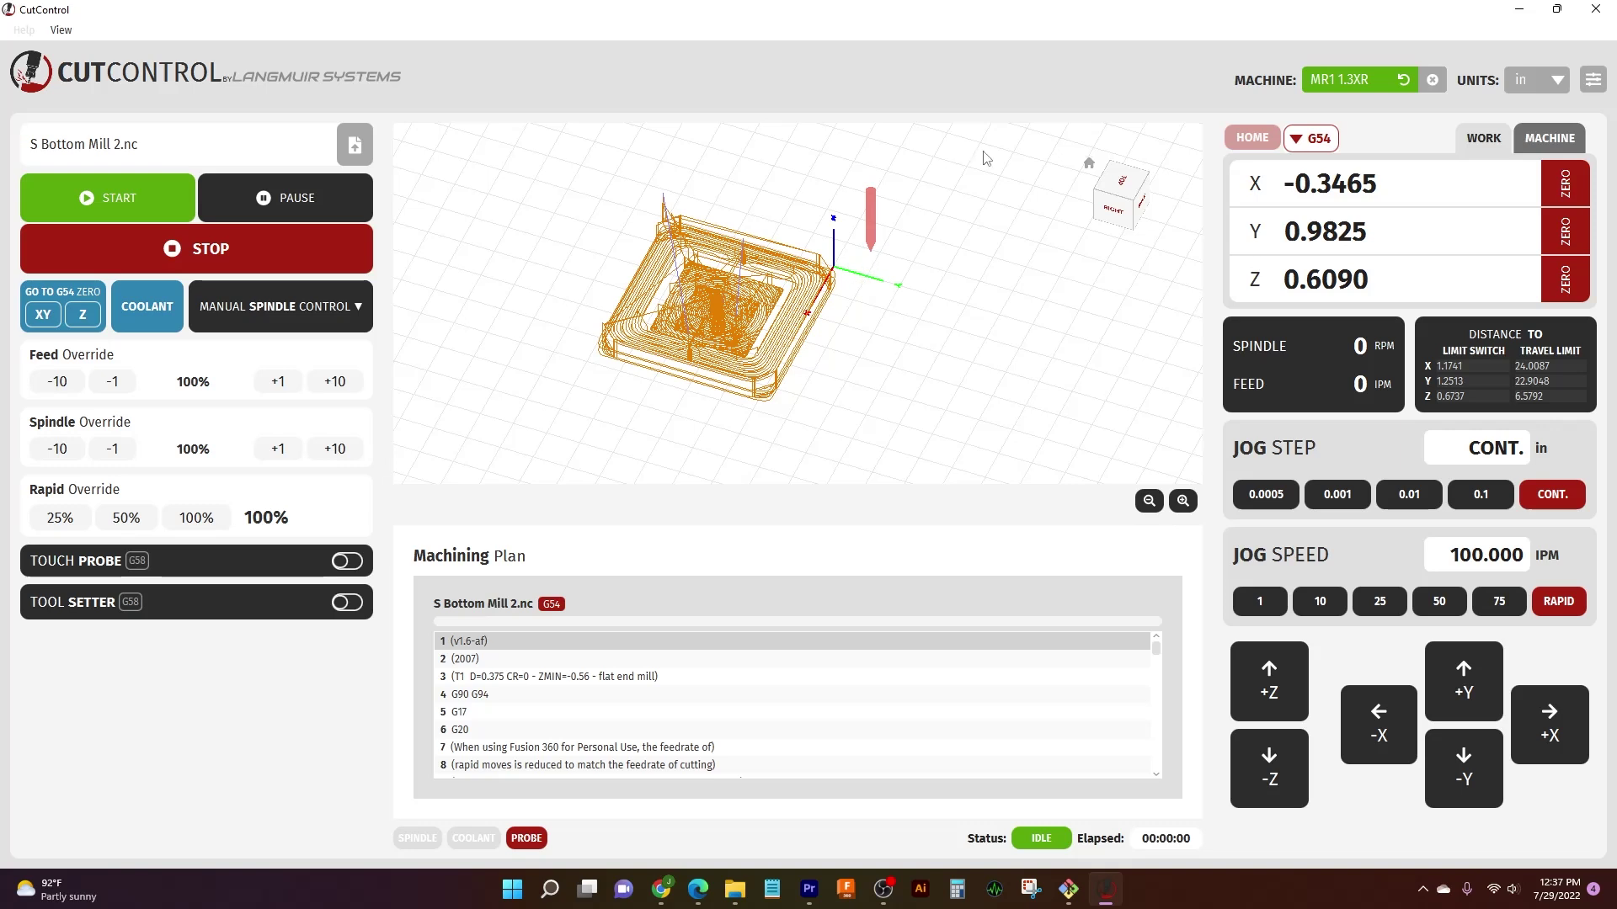
pyautogui.click(1145, 212)
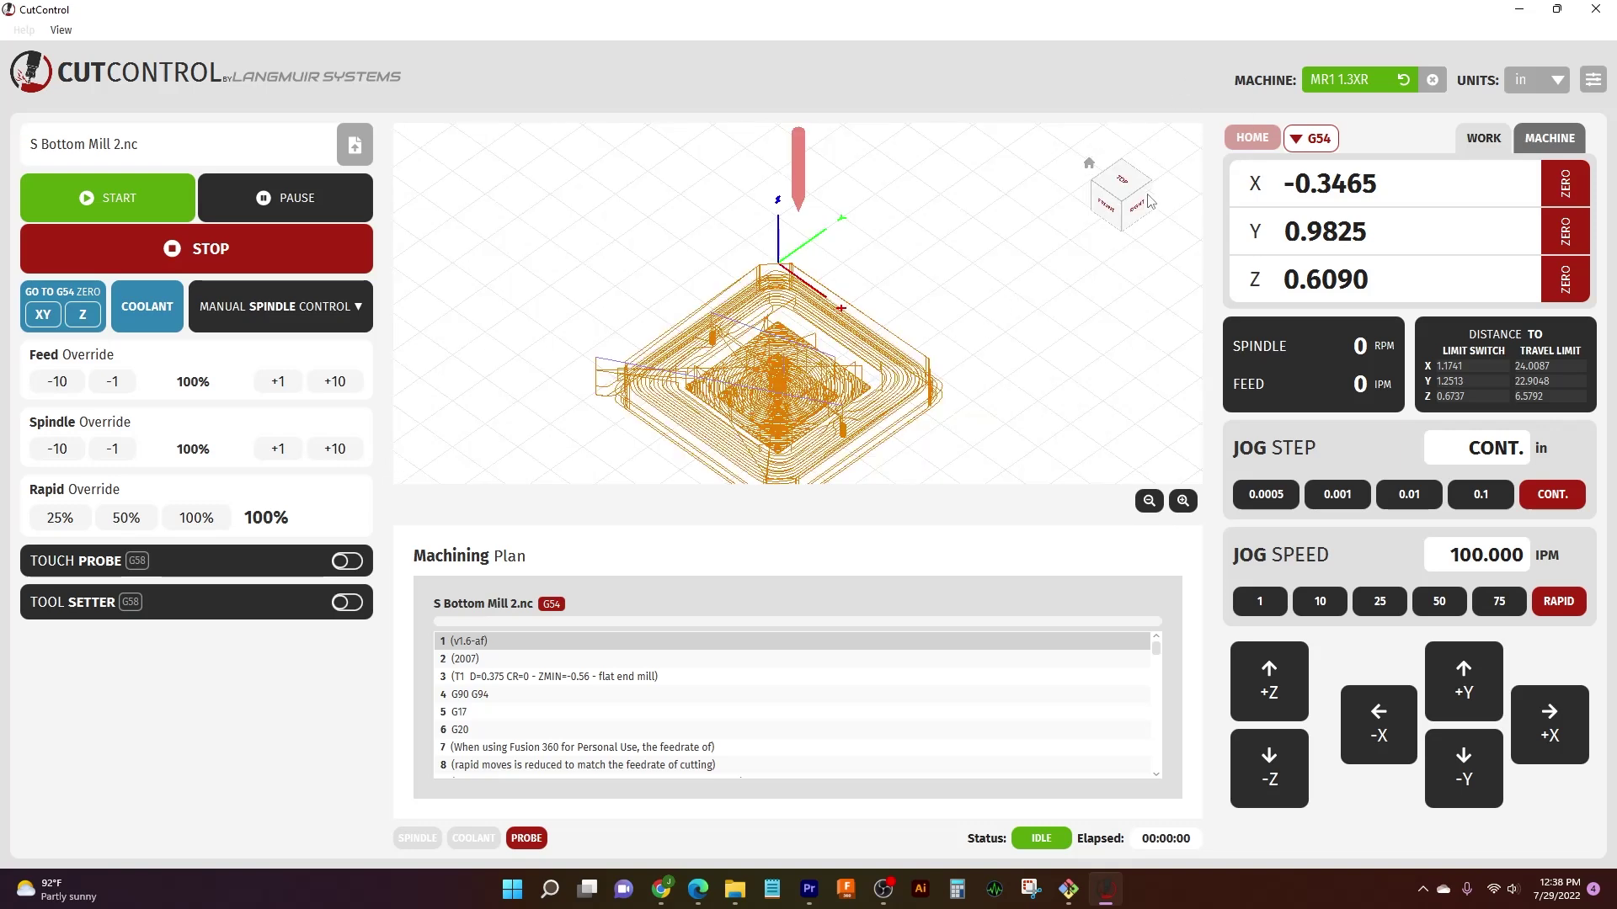
pyautogui.click(1122, 206)
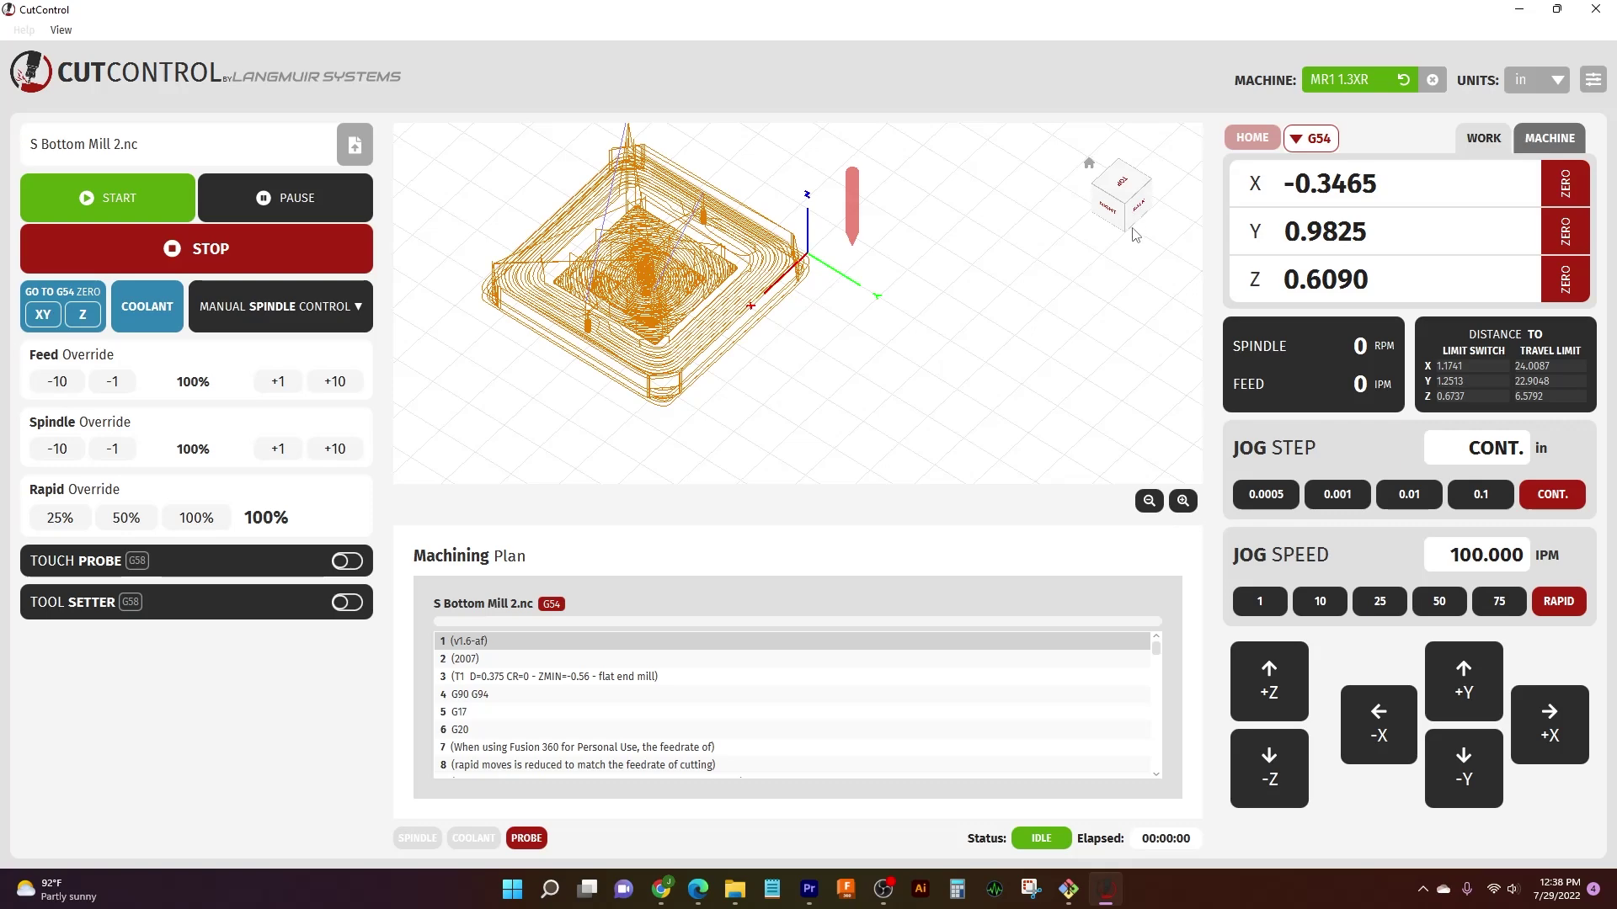
pyautogui.moveTo(1130, 240); pyautogui.dragTo(1073, 156)
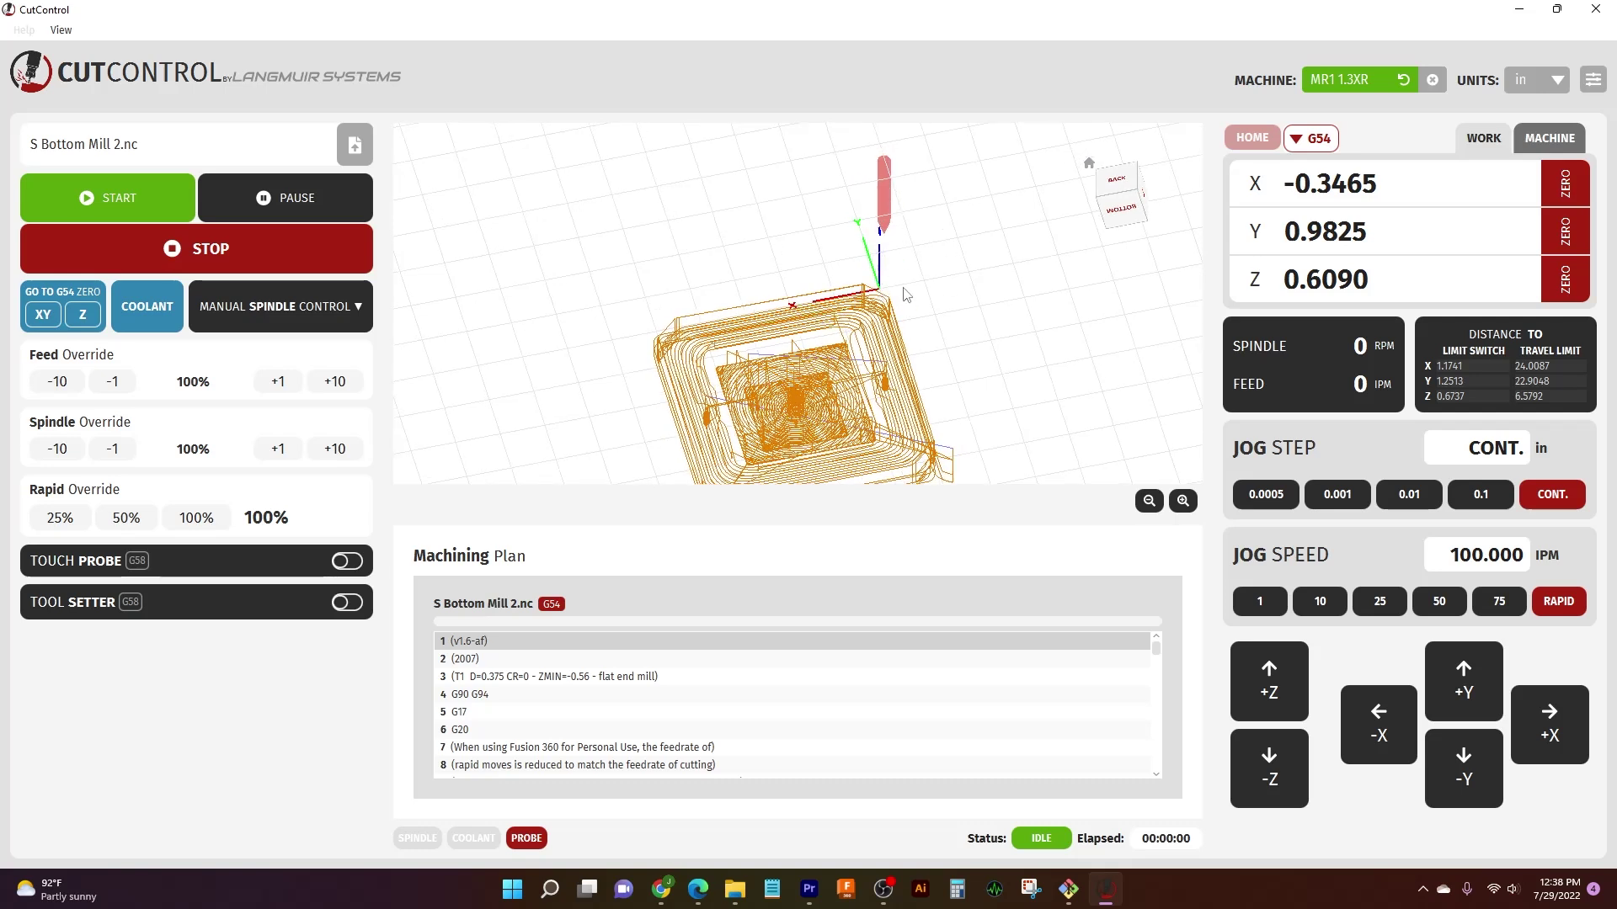
pyautogui.click(1101, 205)
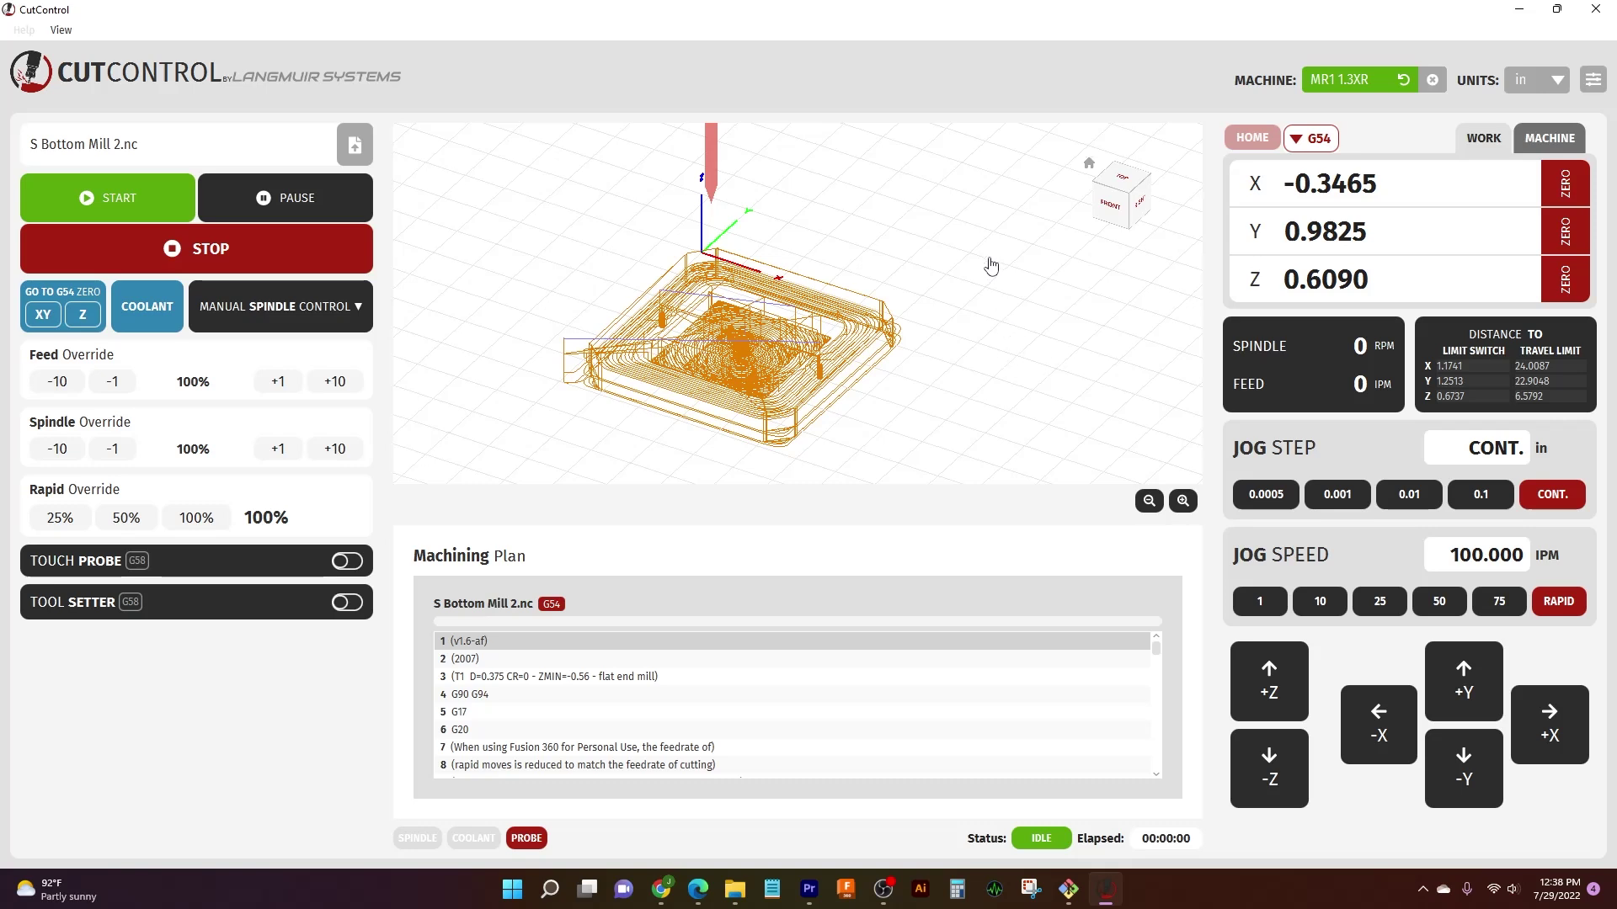
pyautogui.moveTo(959, 268)
pyautogui.mouseDown()
pyautogui.moveTo(960, 354)
pyautogui.moveTo(955, 264)
pyautogui.mouseUp()
pyautogui.moveTo(867, 238); pyautogui.dragTo(919, 268, button='right')
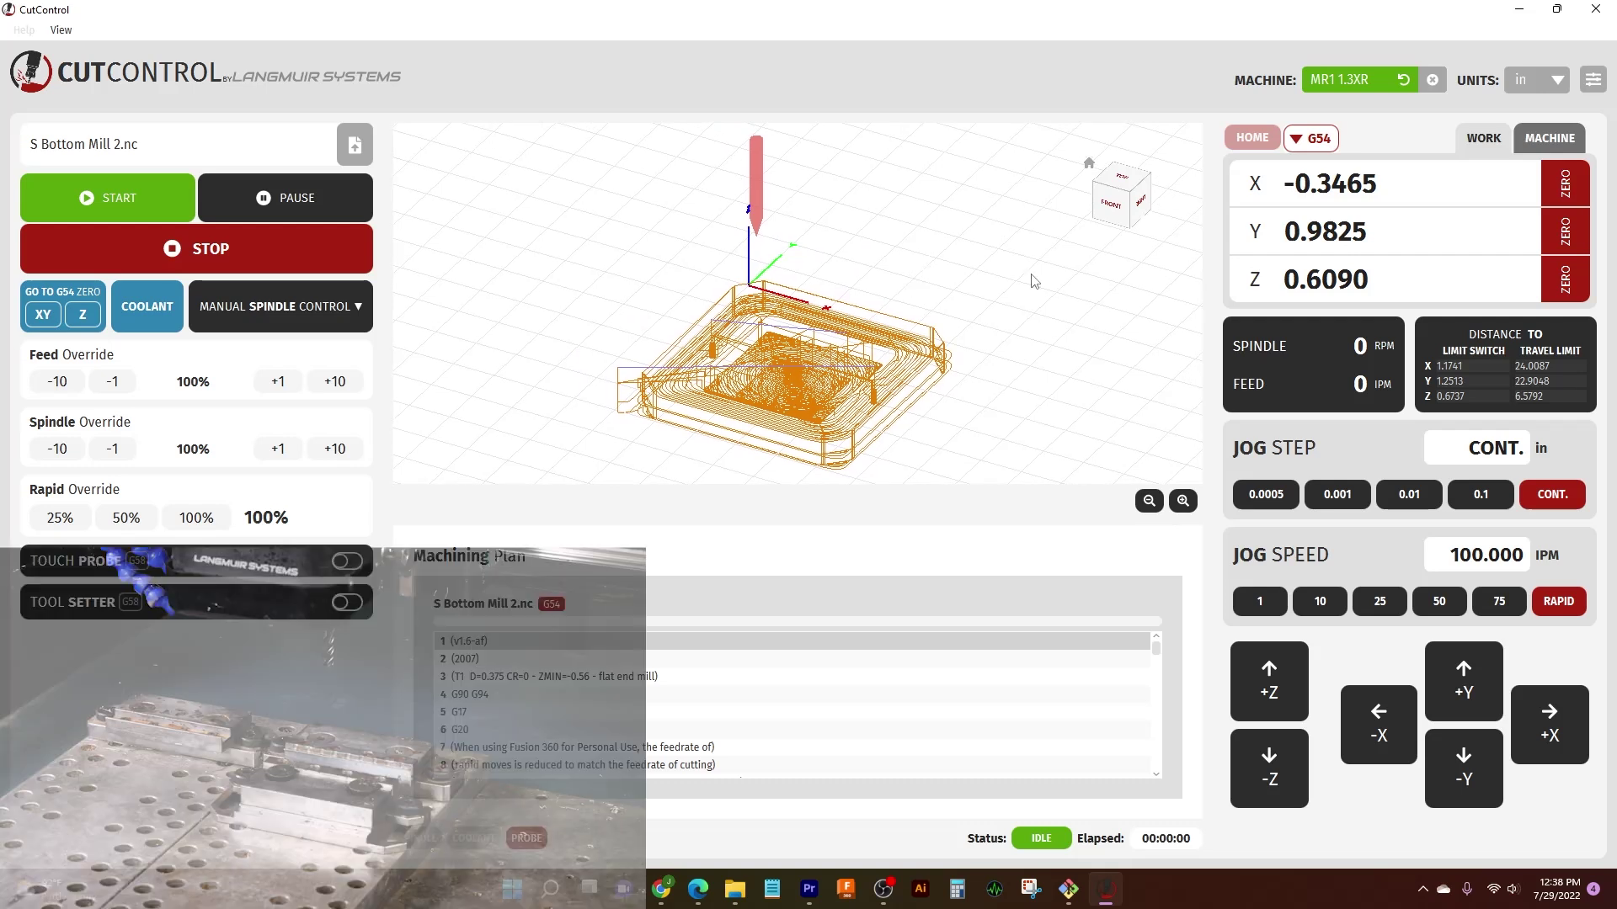
# Jog the tool along -X/+X, +Y/-Y and +Z/-Z, bringing Z back to 0.7380
pyautogui.click(1369, 736)
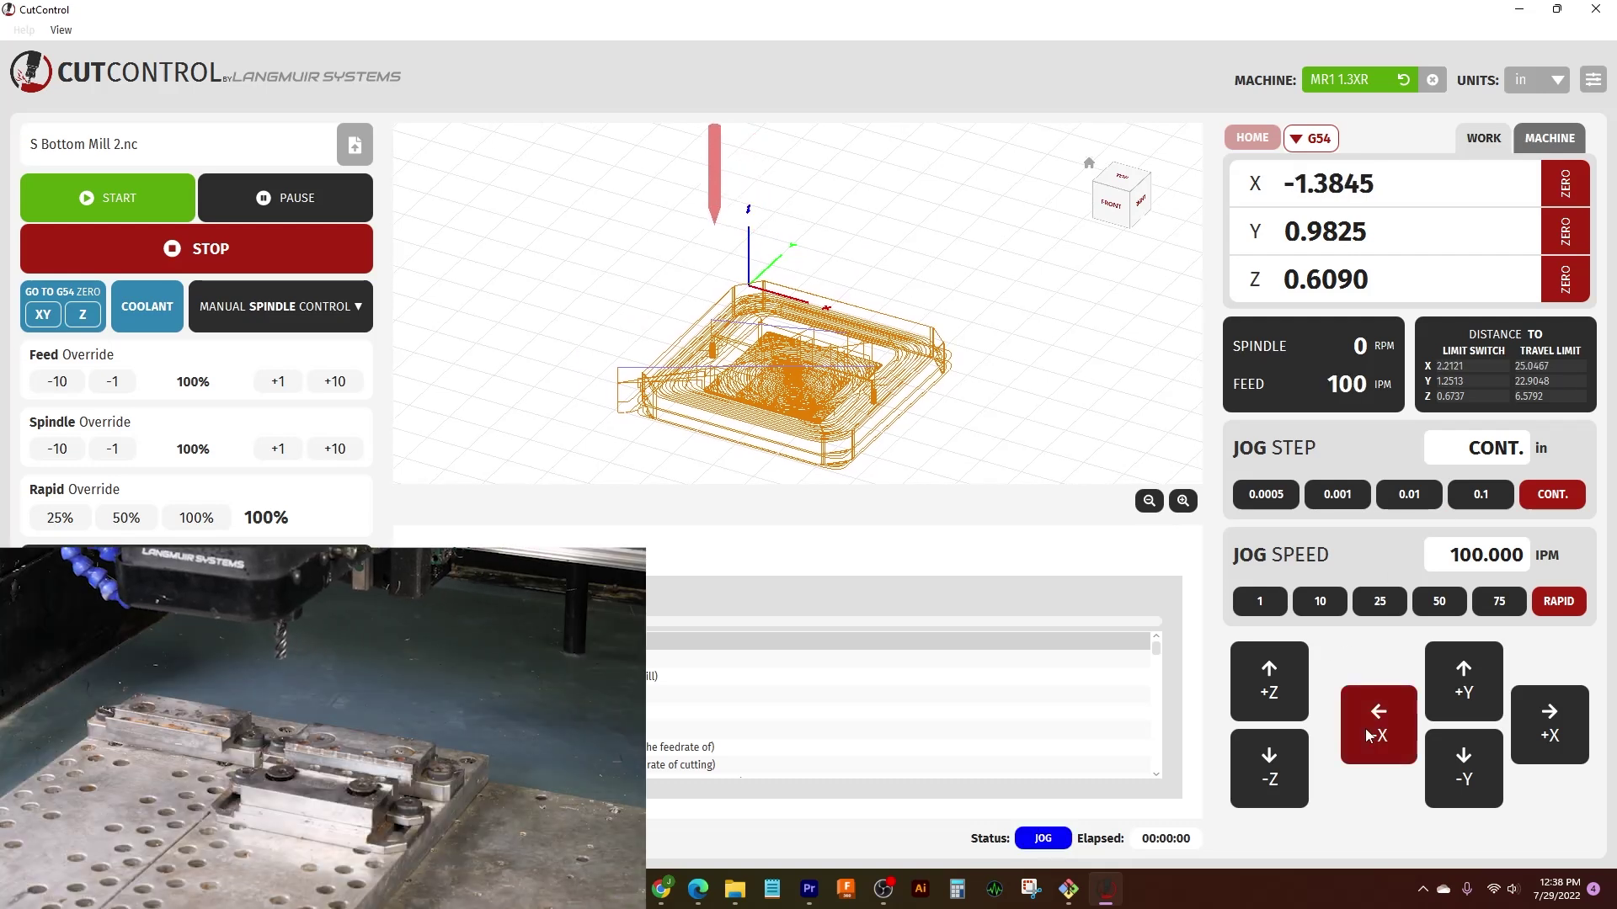
pyautogui.click(1536, 716)
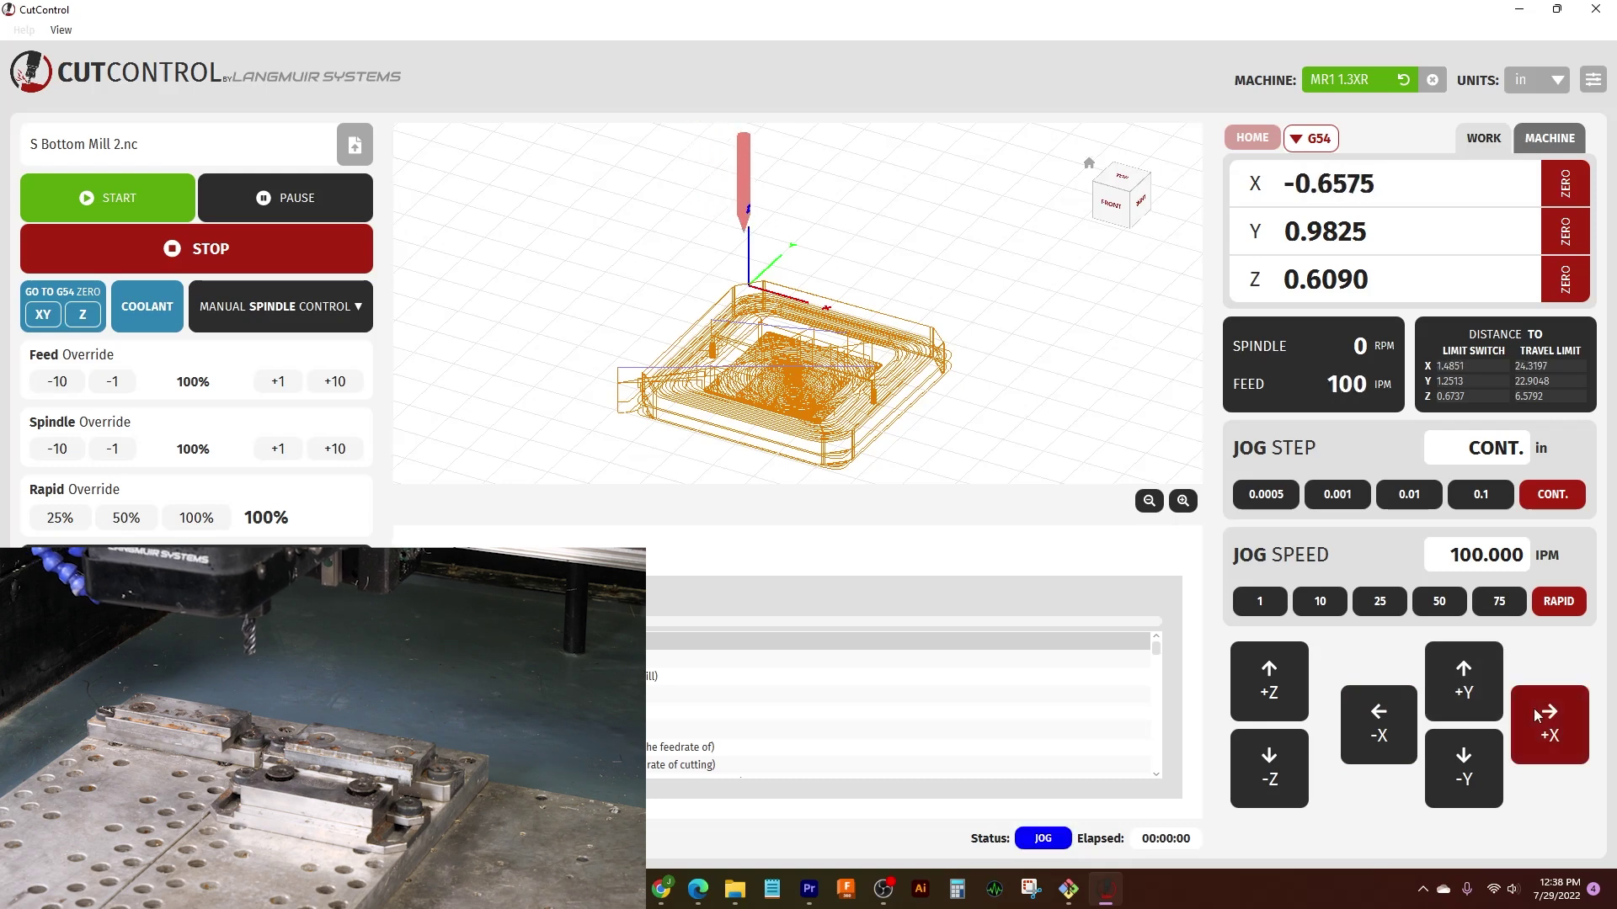
pyautogui.click(1450, 700)
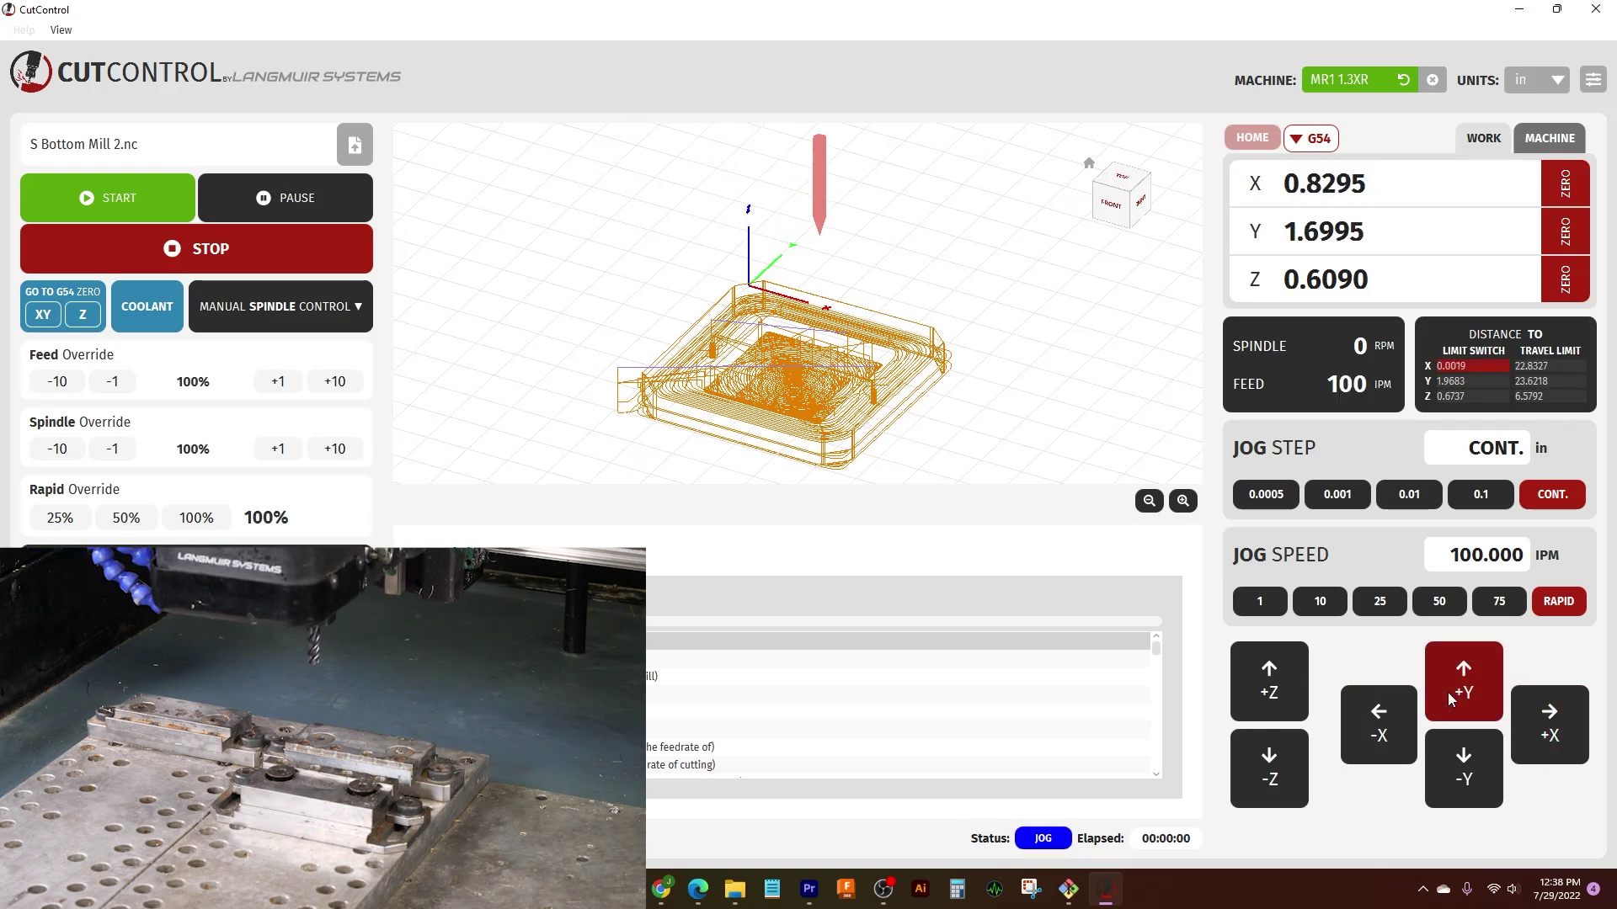
pyautogui.click(1459, 781)
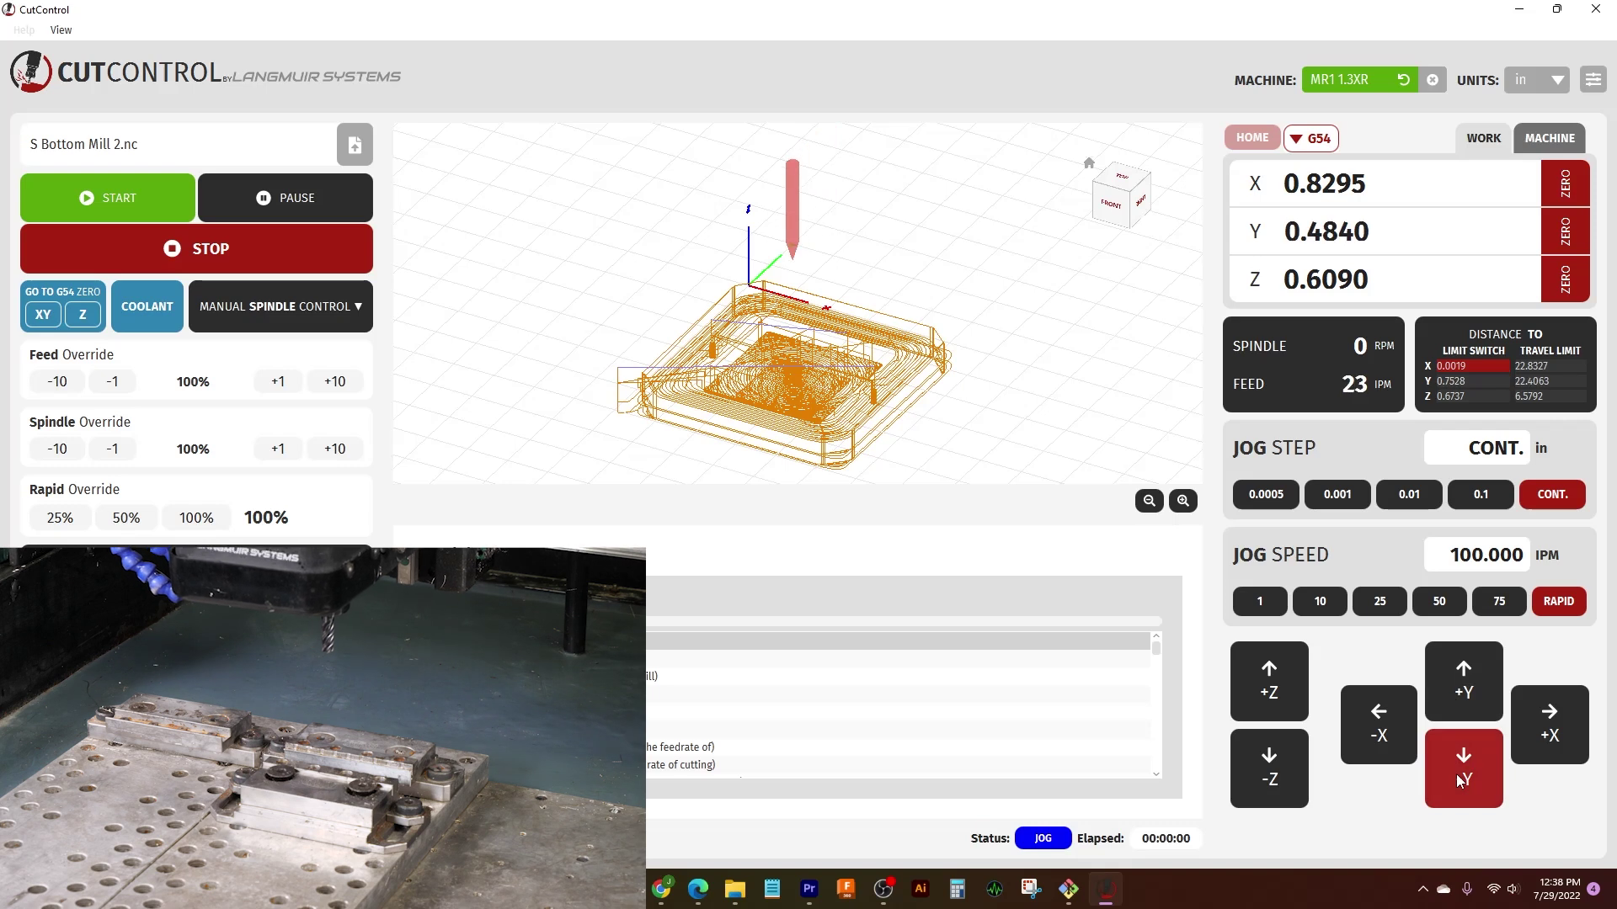
pyautogui.click(1267, 699)
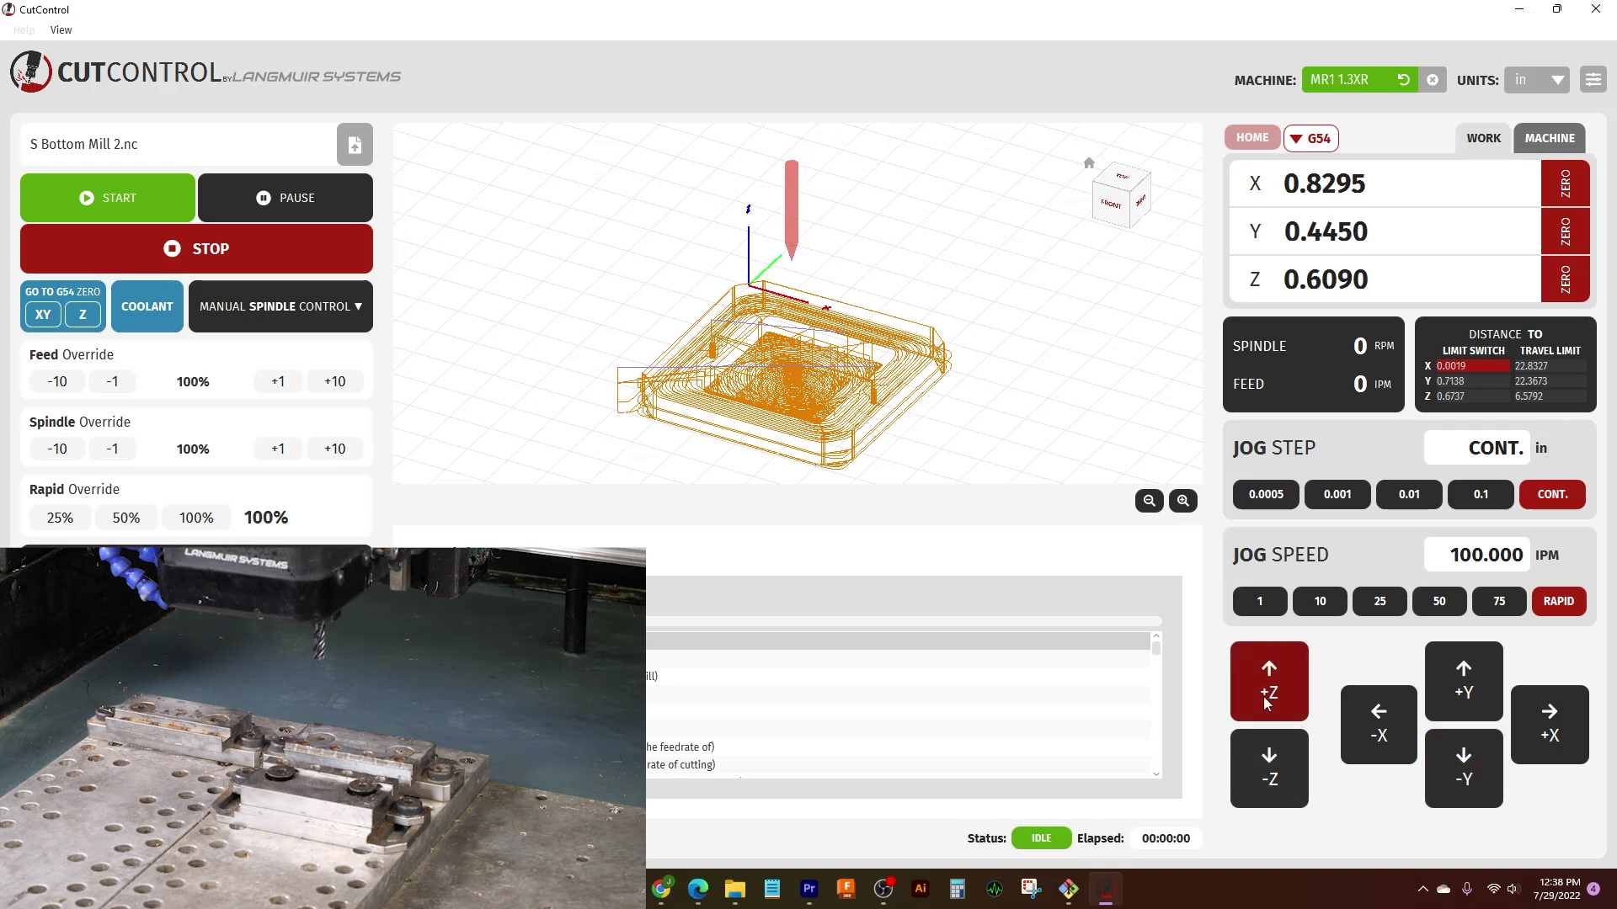
pyautogui.click(1269, 768)
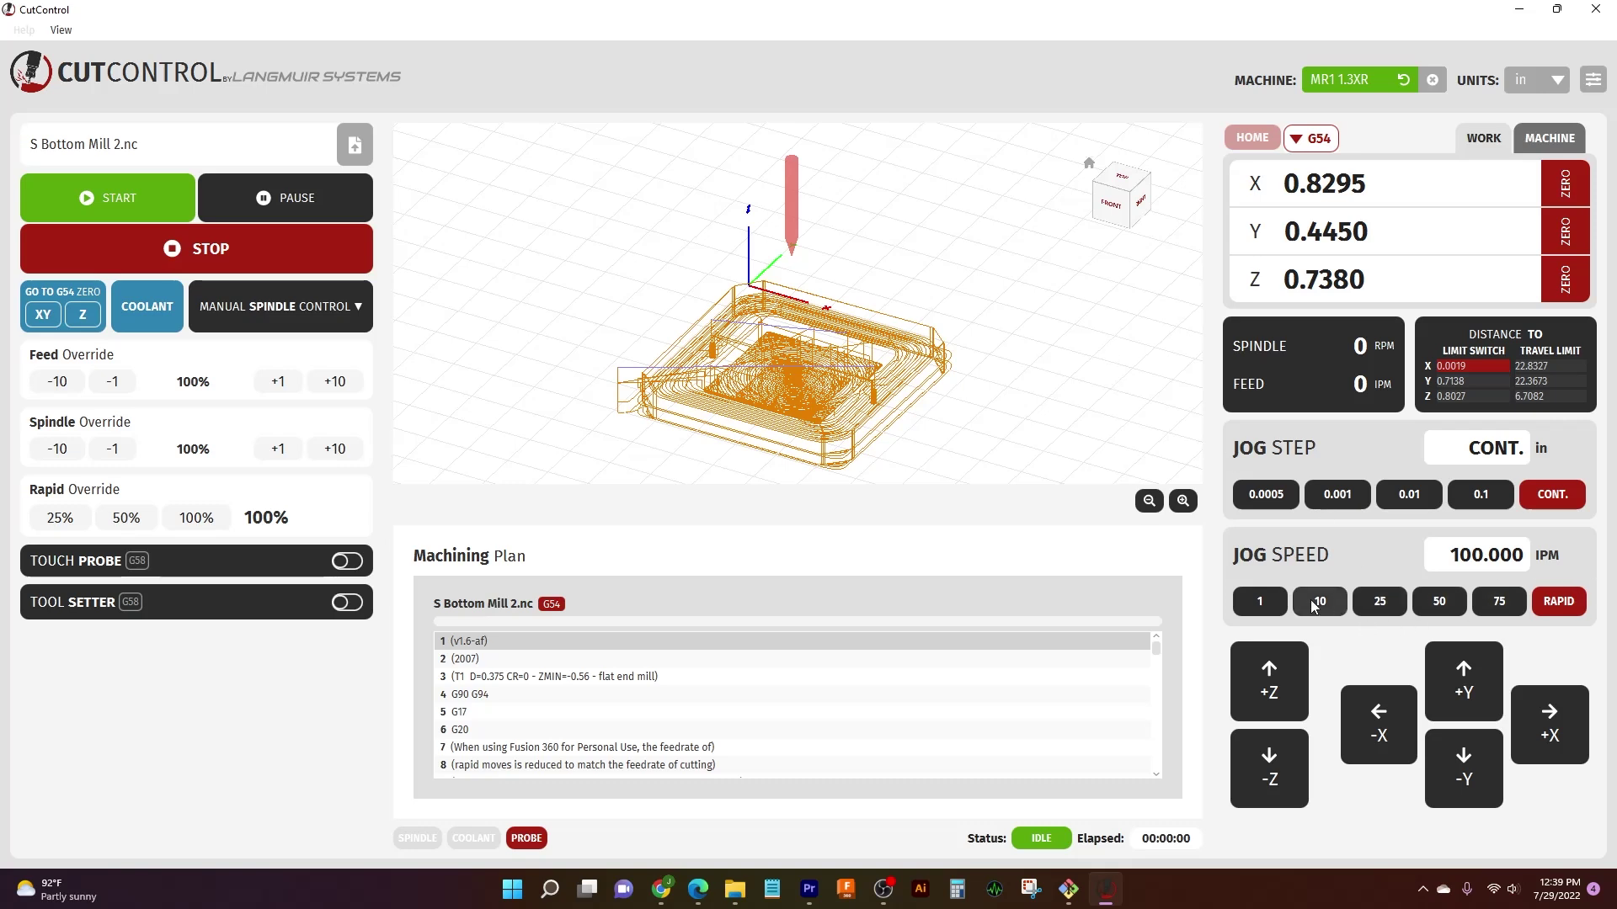
# Jog -X at 25 IPM, then jog X at rapid 100 IPM to X 2.1705
pyautogui.click(1380, 601)
pyautogui.moveTo(1378, 722); pyautogui.dragTo(1378, 722)
pyautogui.click(1558, 601)
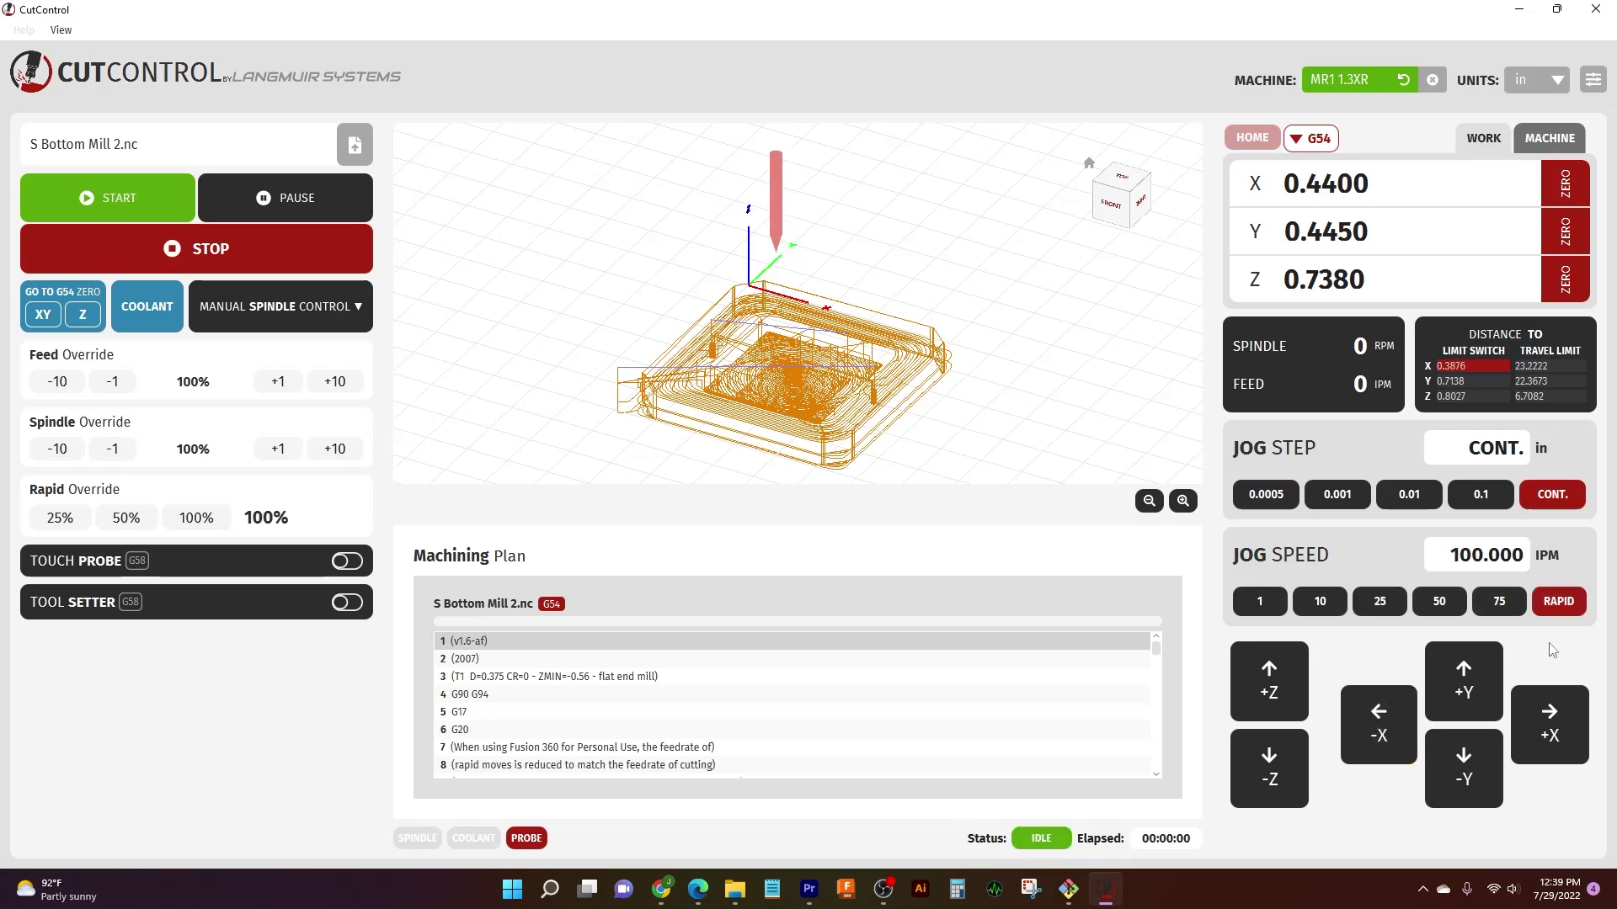
pyautogui.moveTo(1553, 693); pyautogui.dragTo(1554, 693)
pyautogui.moveTo(1388, 740); pyautogui.dragTo(1387, 739)
pyautogui.moveTo(1531, 714); pyautogui.dragTo(1530, 714)
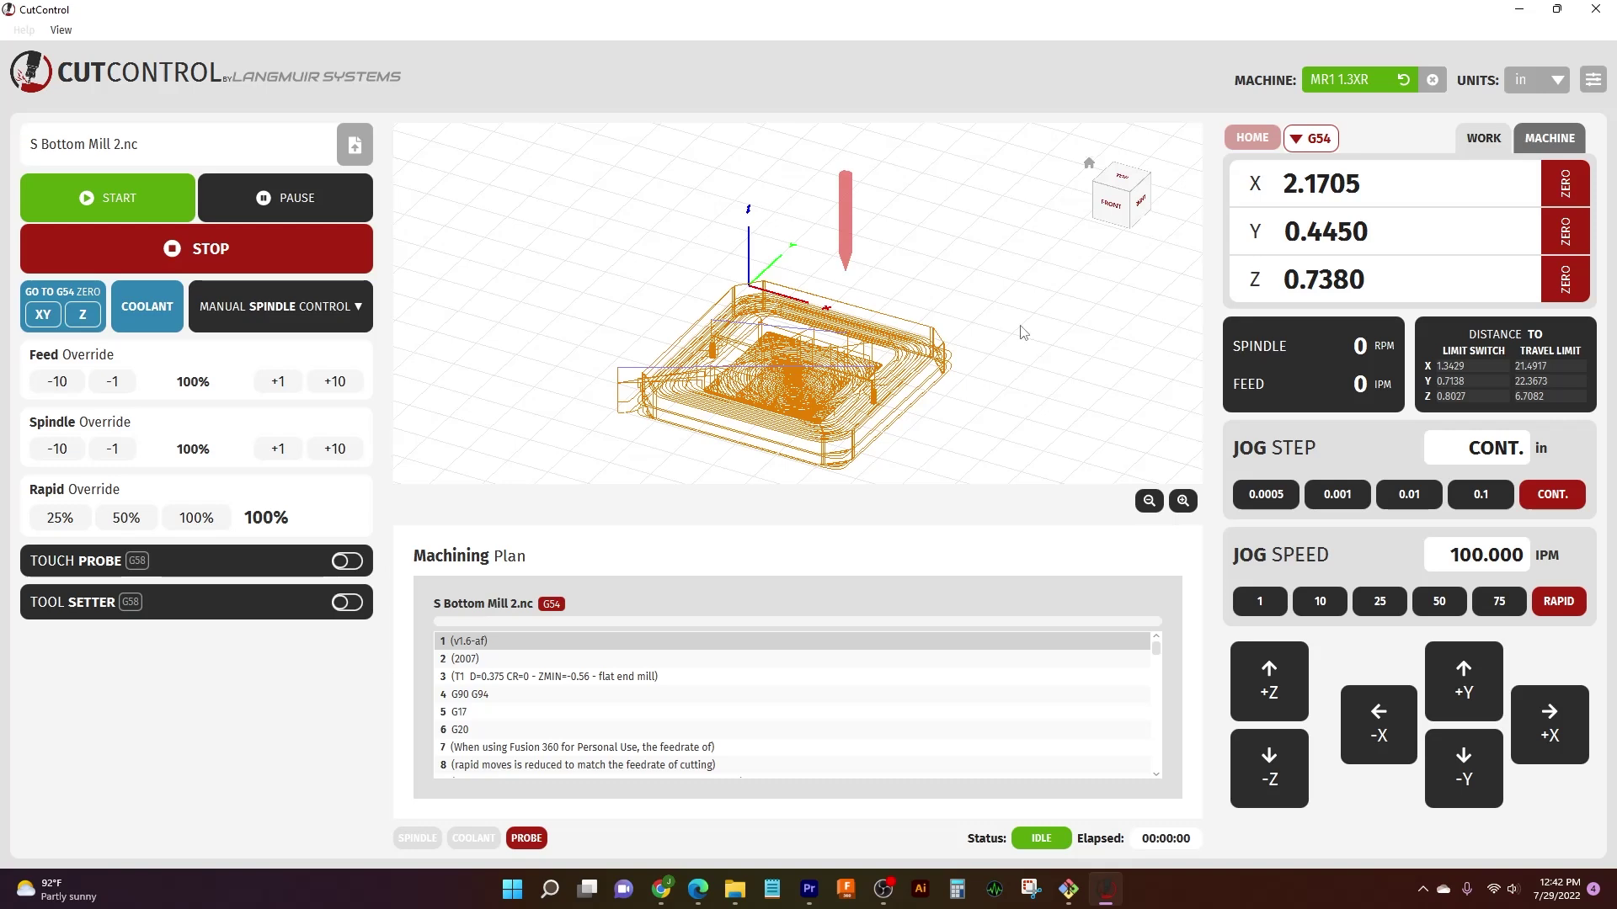
# Switch the preview to the front view, lower the tool to Z 0.0440, and raise it again
pyautogui.click(1112, 208)
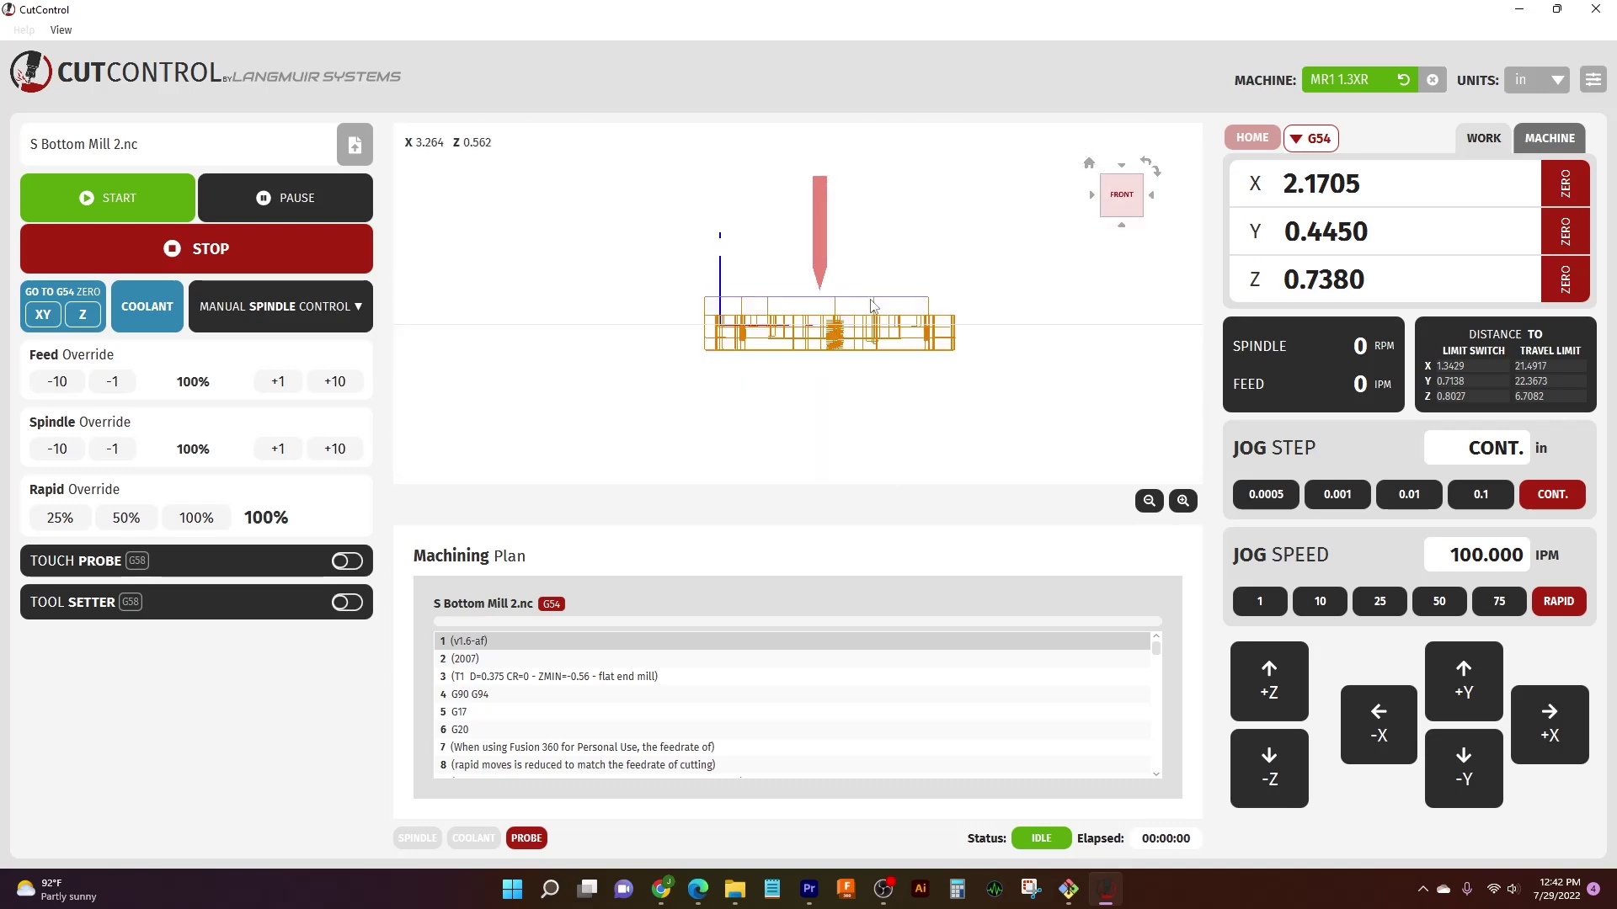
pyautogui.scroll(2, 871, 306)
pyautogui.scroll(3, 867, 346)
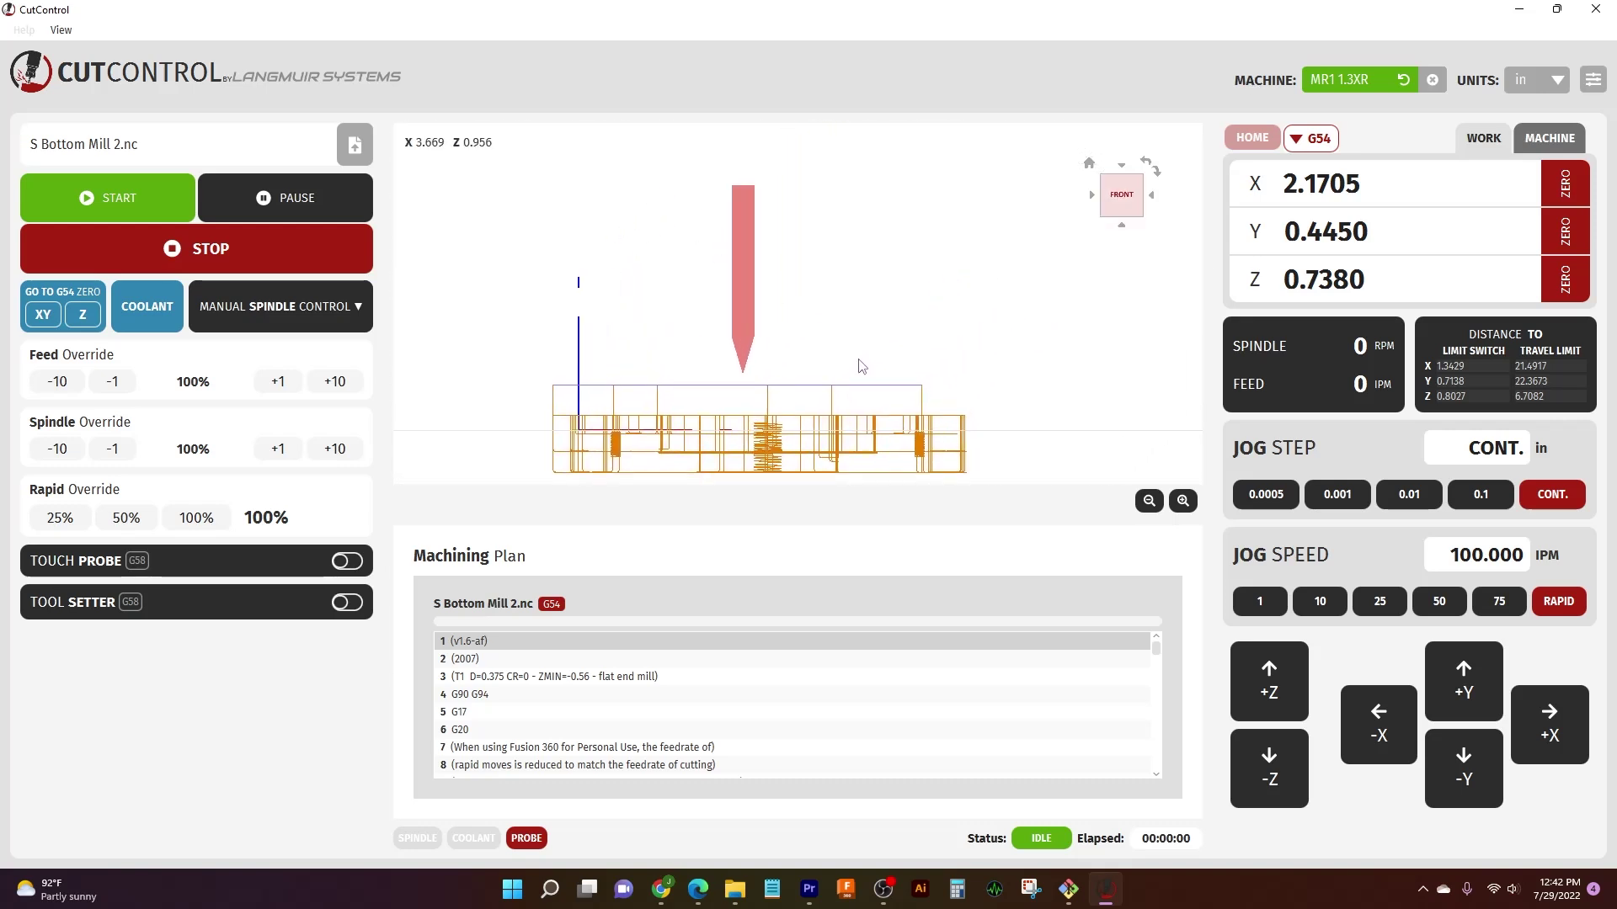
pyautogui.moveTo(1280, 759); pyautogui.dragTo(1272, 773)
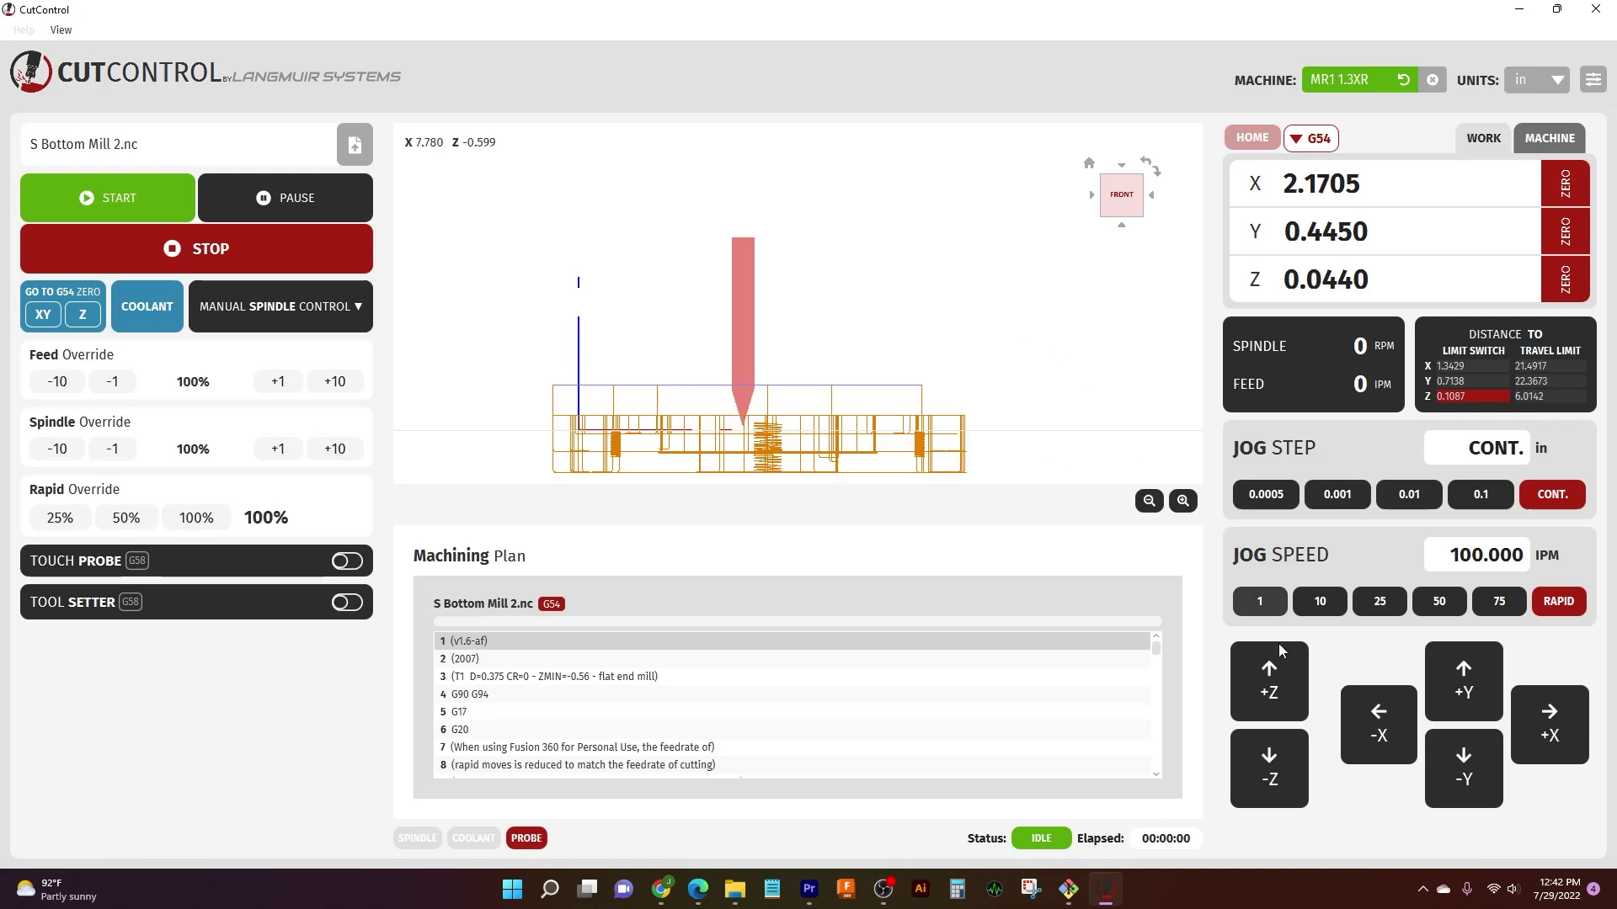
pyautogui.moveTo(1274, 692); pyautogui.dragTo(1274, 693)
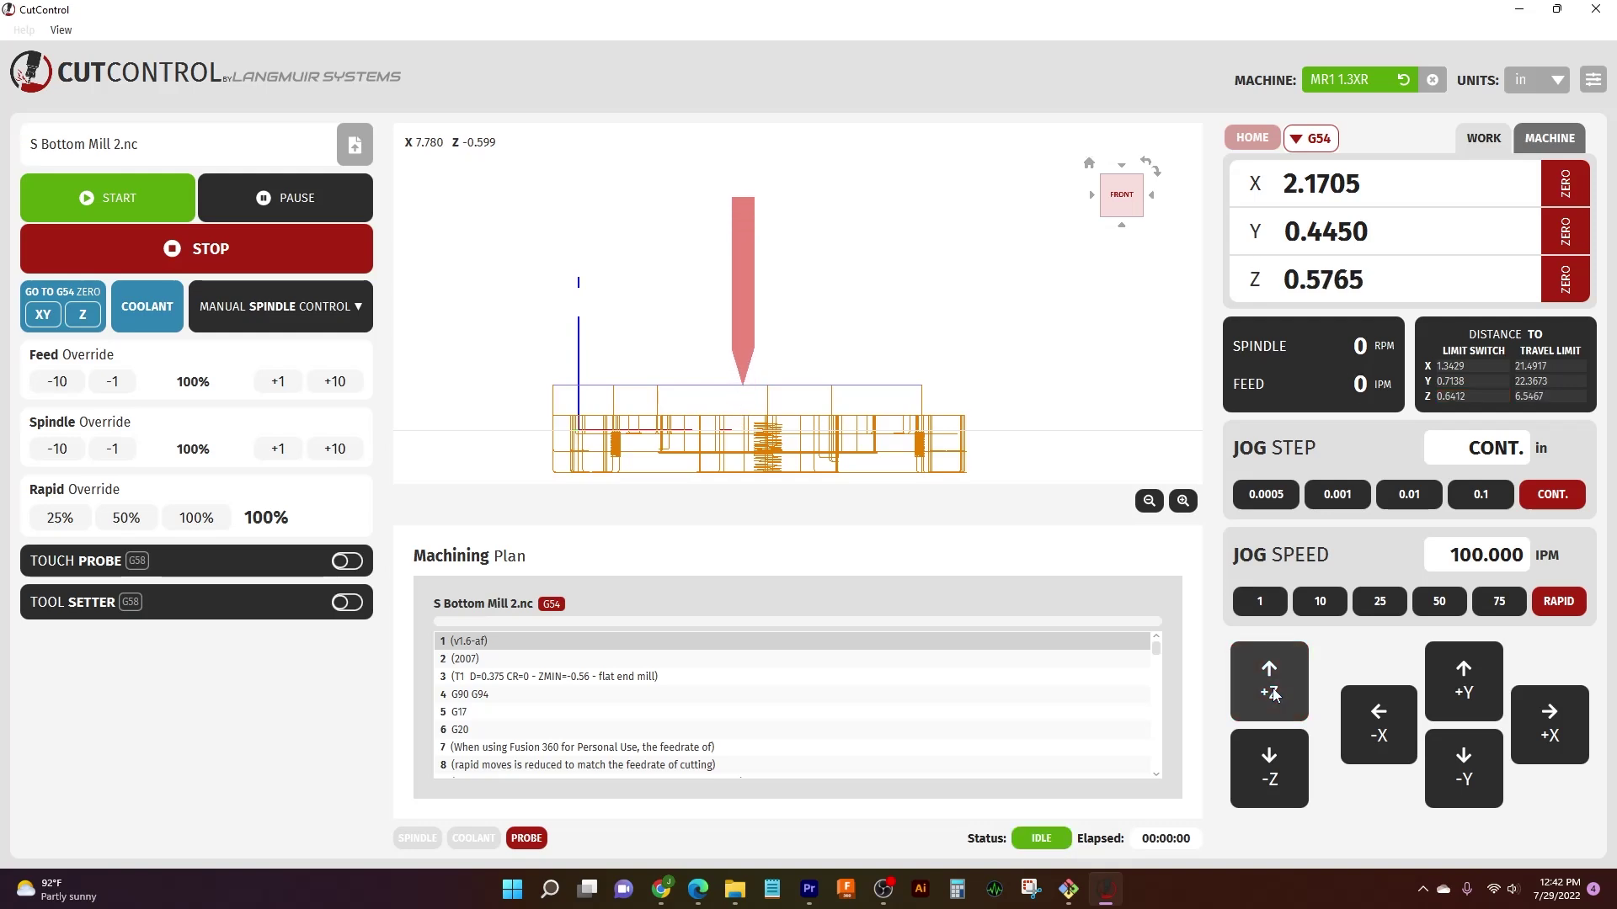
# Lower and raise the tool at 10 IPM to Z 0.6155, then set jog speed to 25 IPM
pyautogui.click(1336, 596)
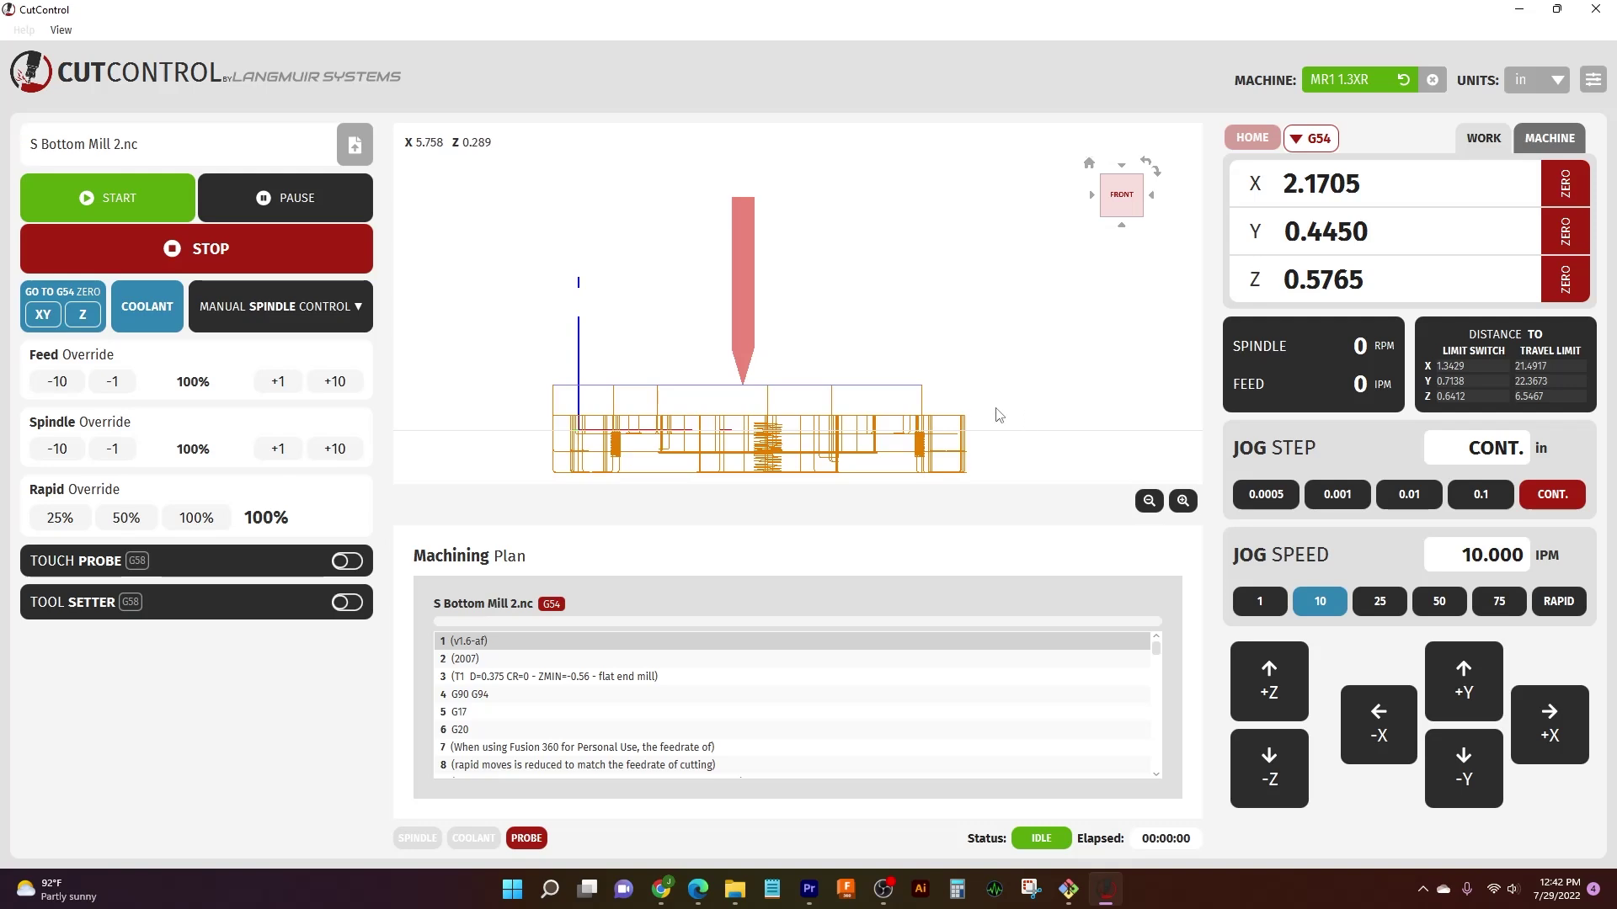
pyautogui.moveTo(1244, 754); pyautogui.dragTo(1245, 754)
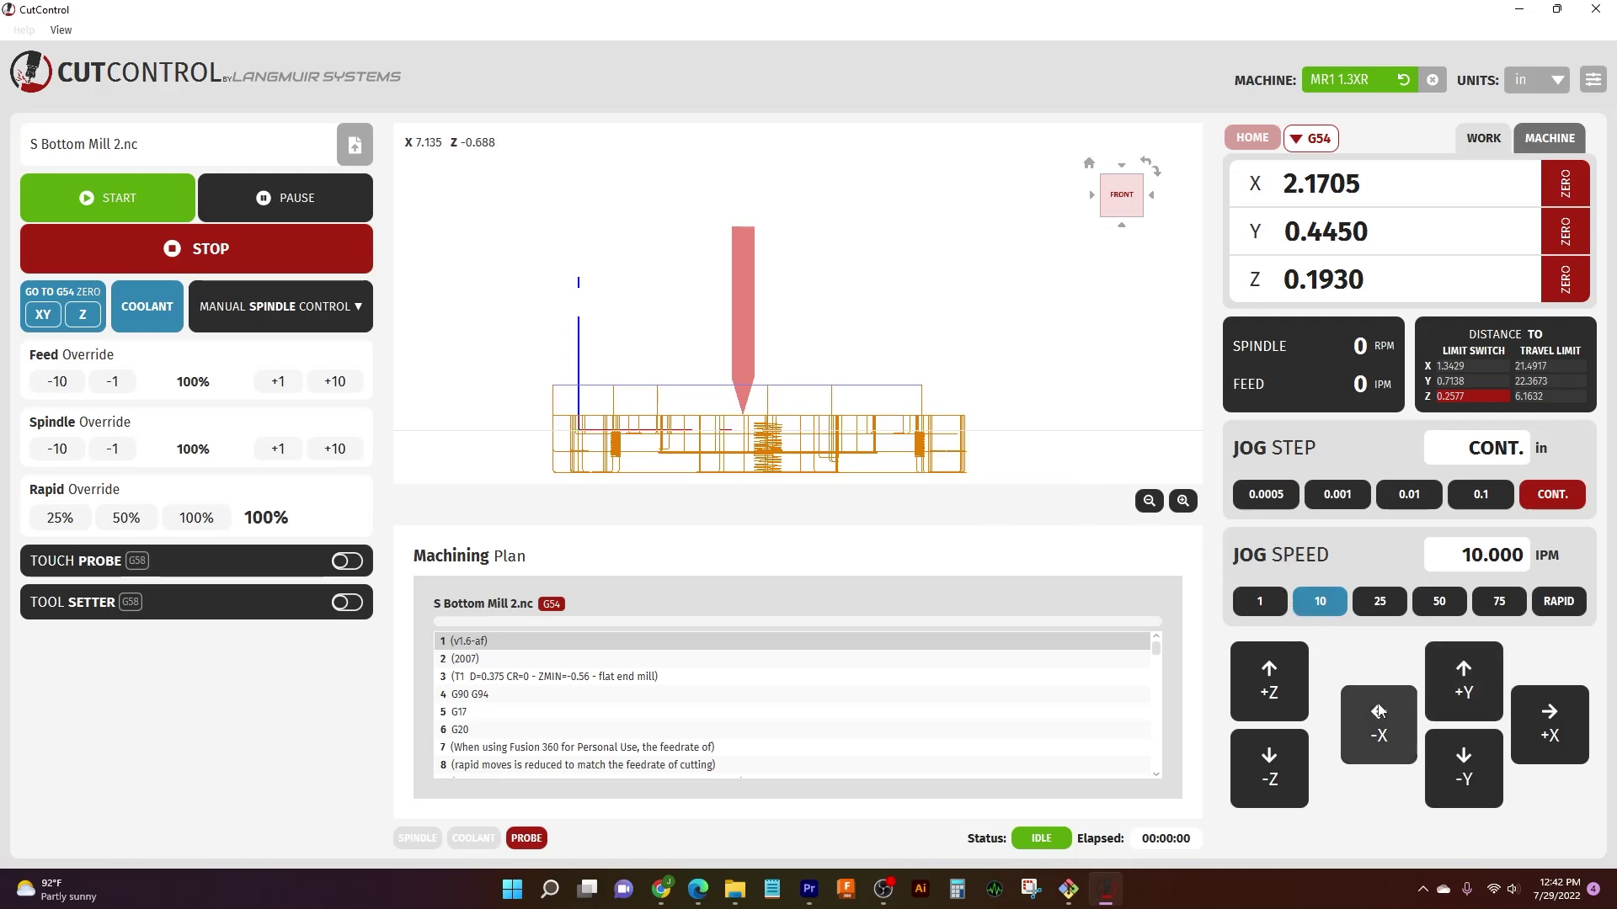
pyautogui.moveTo(1277, 677); pyautogui.dragTo(1279, 676)
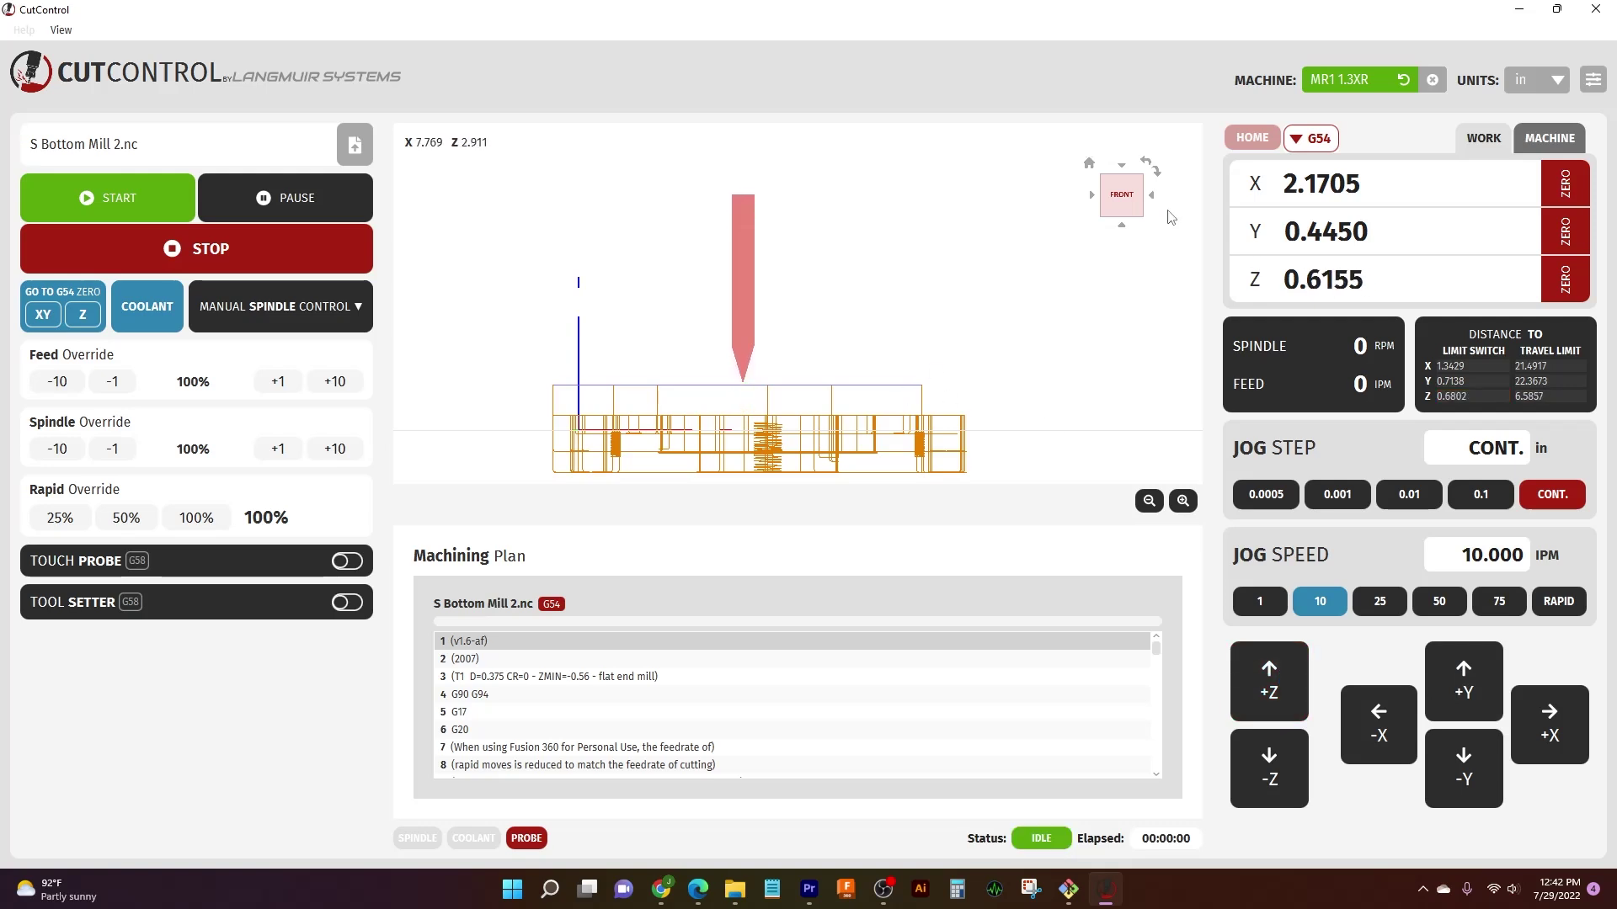
pyautogui.click(1370, 595)
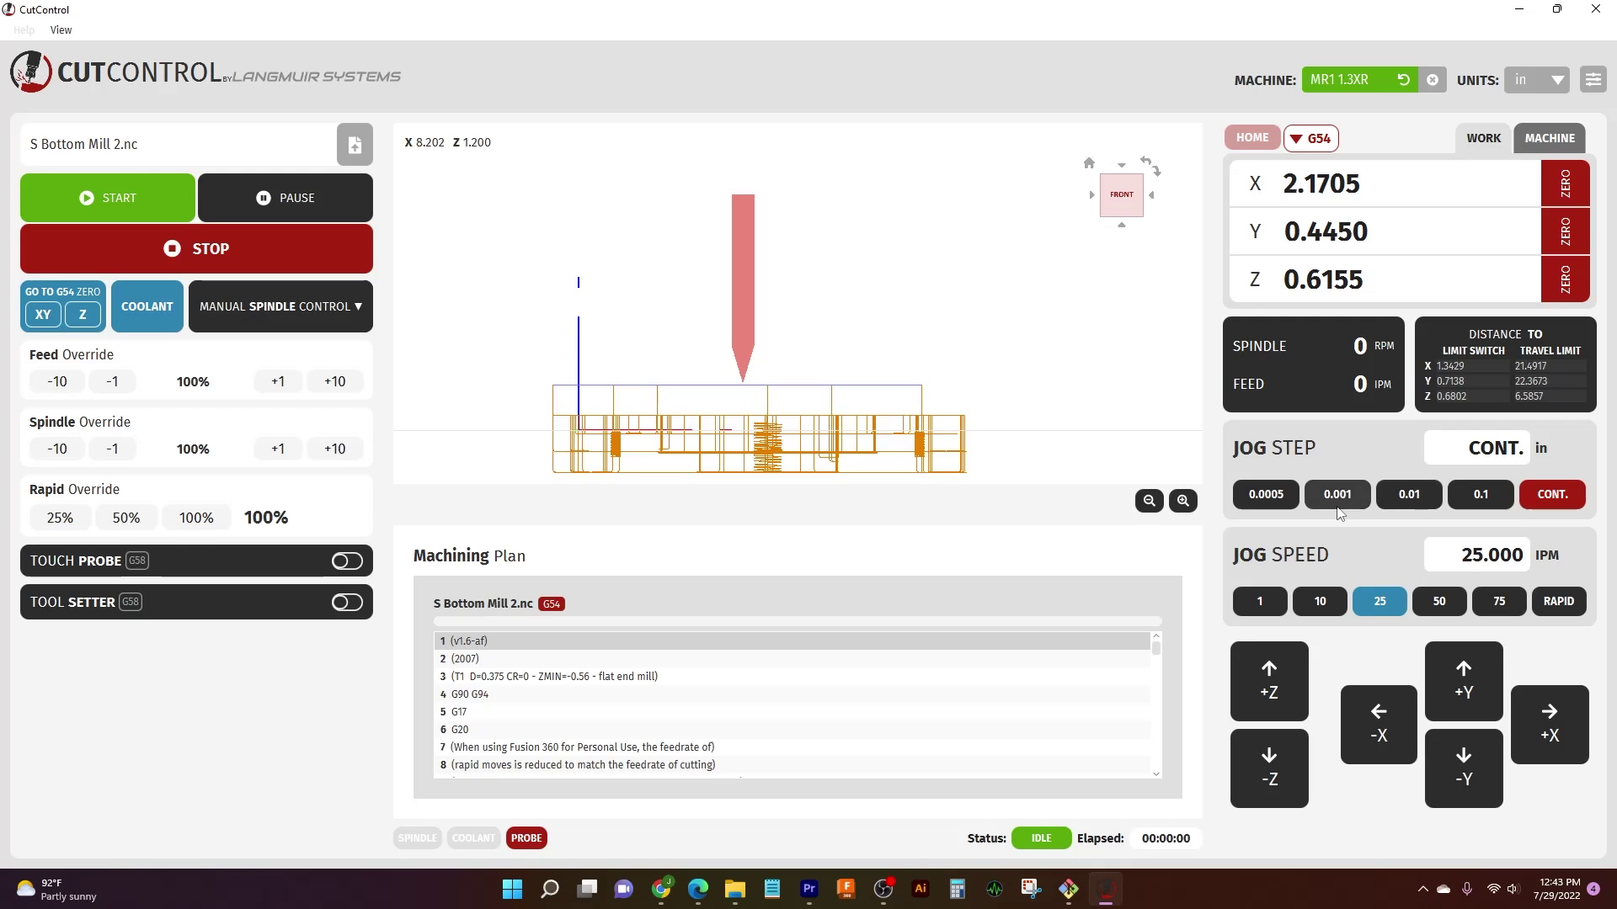
# Lower the tool in 0.01-inch steps from Z 0.6155 to Z 0.5255
pyautogui.click(1413, 497)
pyautogui.click(1266, 768)
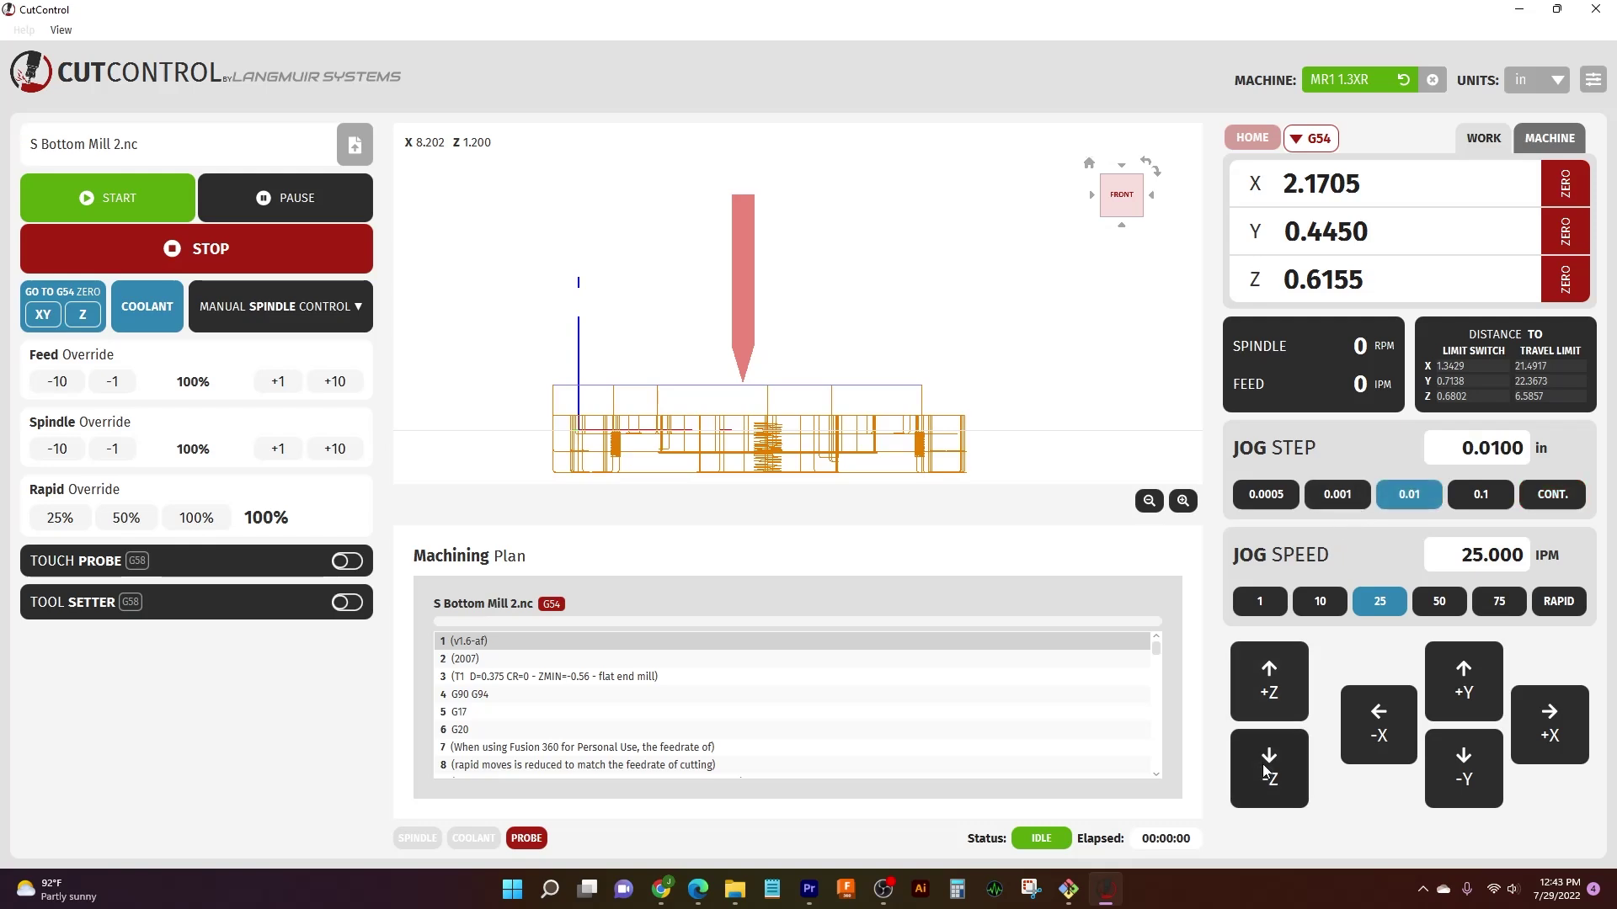
pyautogui.click(1265, 770)
pyautogui.click(1263, 770)
pyautogui.click(1263, 770)
pyautogui.click(1263, 770)
pyautogui.click(1264, 770)
pyautogui.click(1263, 770)
pyautogui.click(1263, 770)
pyautogui.click(1264, 770)
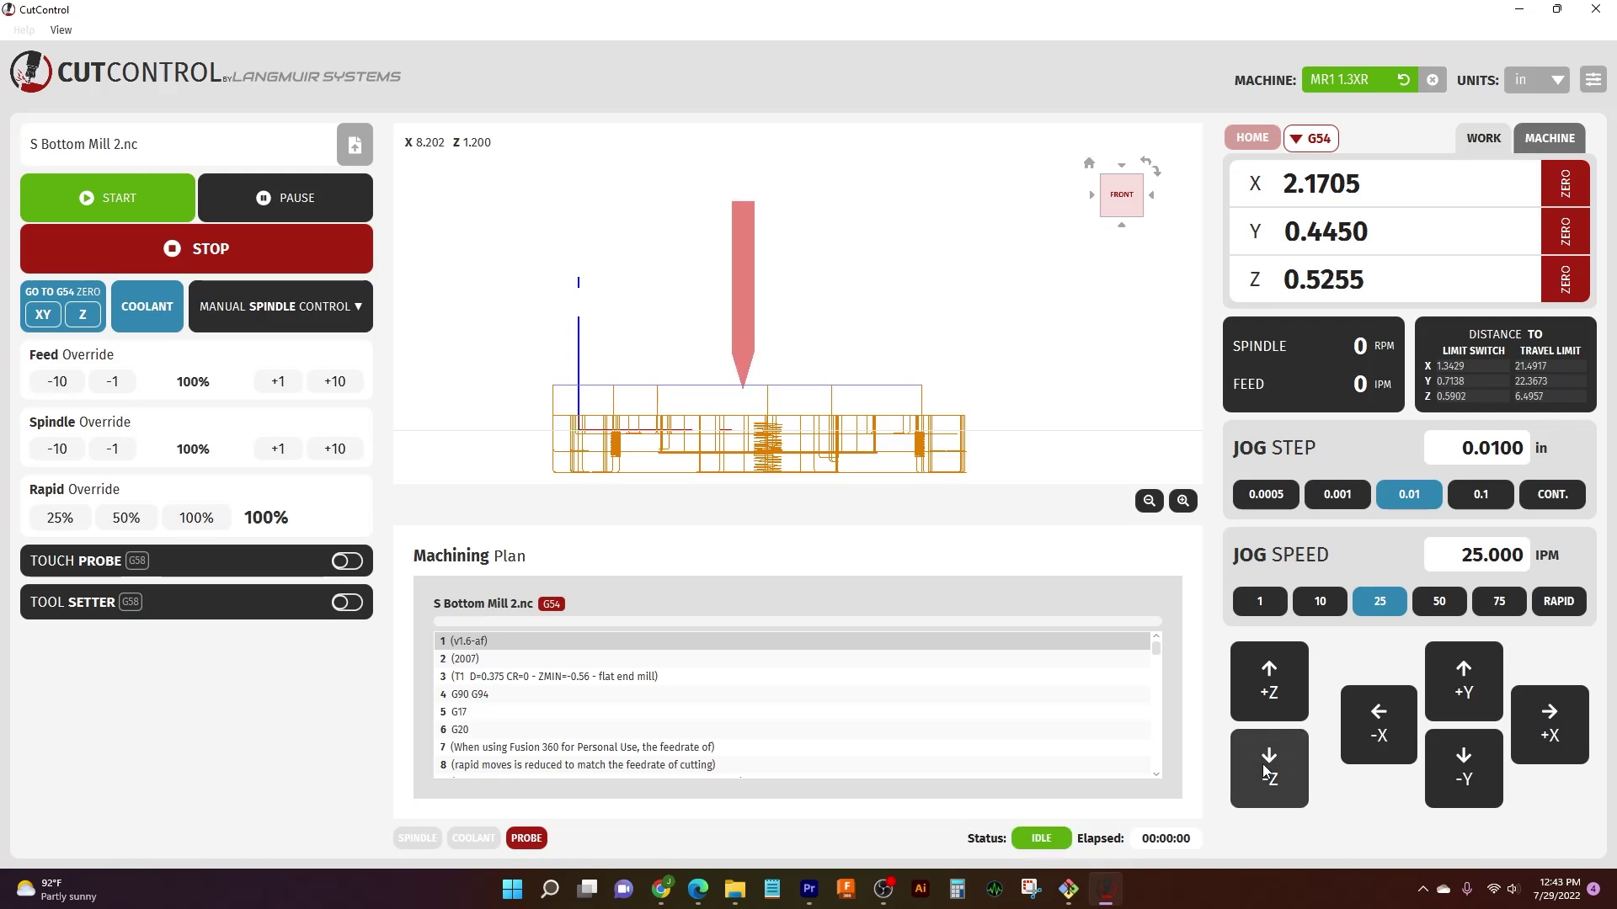
# Lower the tool in 0.1-inch steps to Z 0.2255, then two more 0.01-inch steps
pyautogui.click(1473, 502)
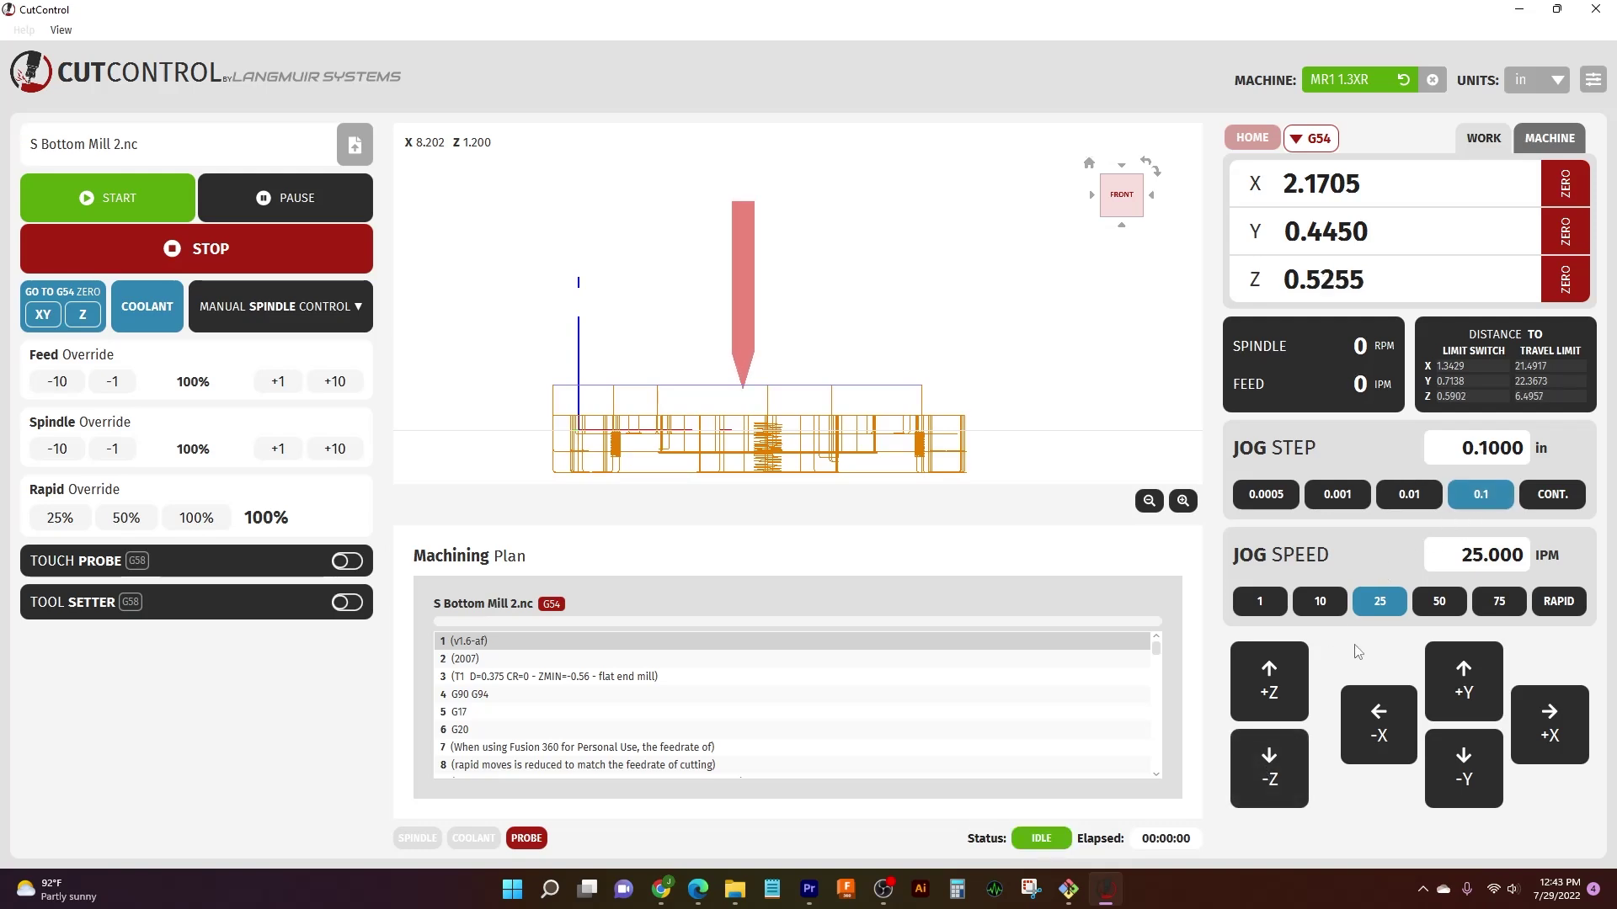
pyautogui.click(1277, 771)
pyautogui.click(1276, 771)
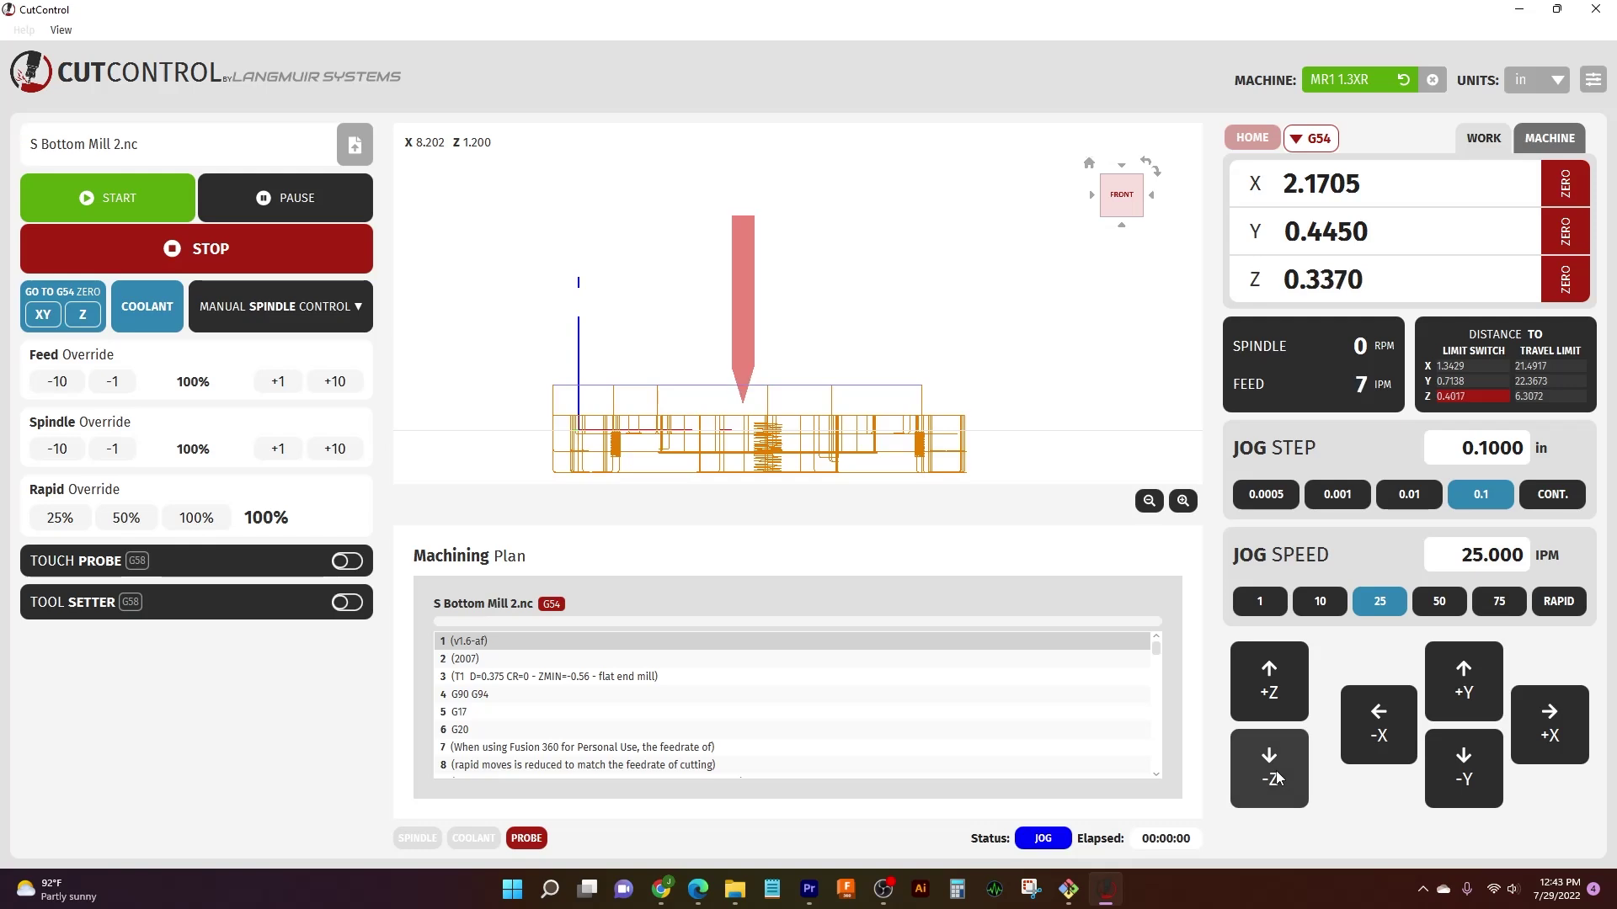
pyautogui.click(1276, 777)
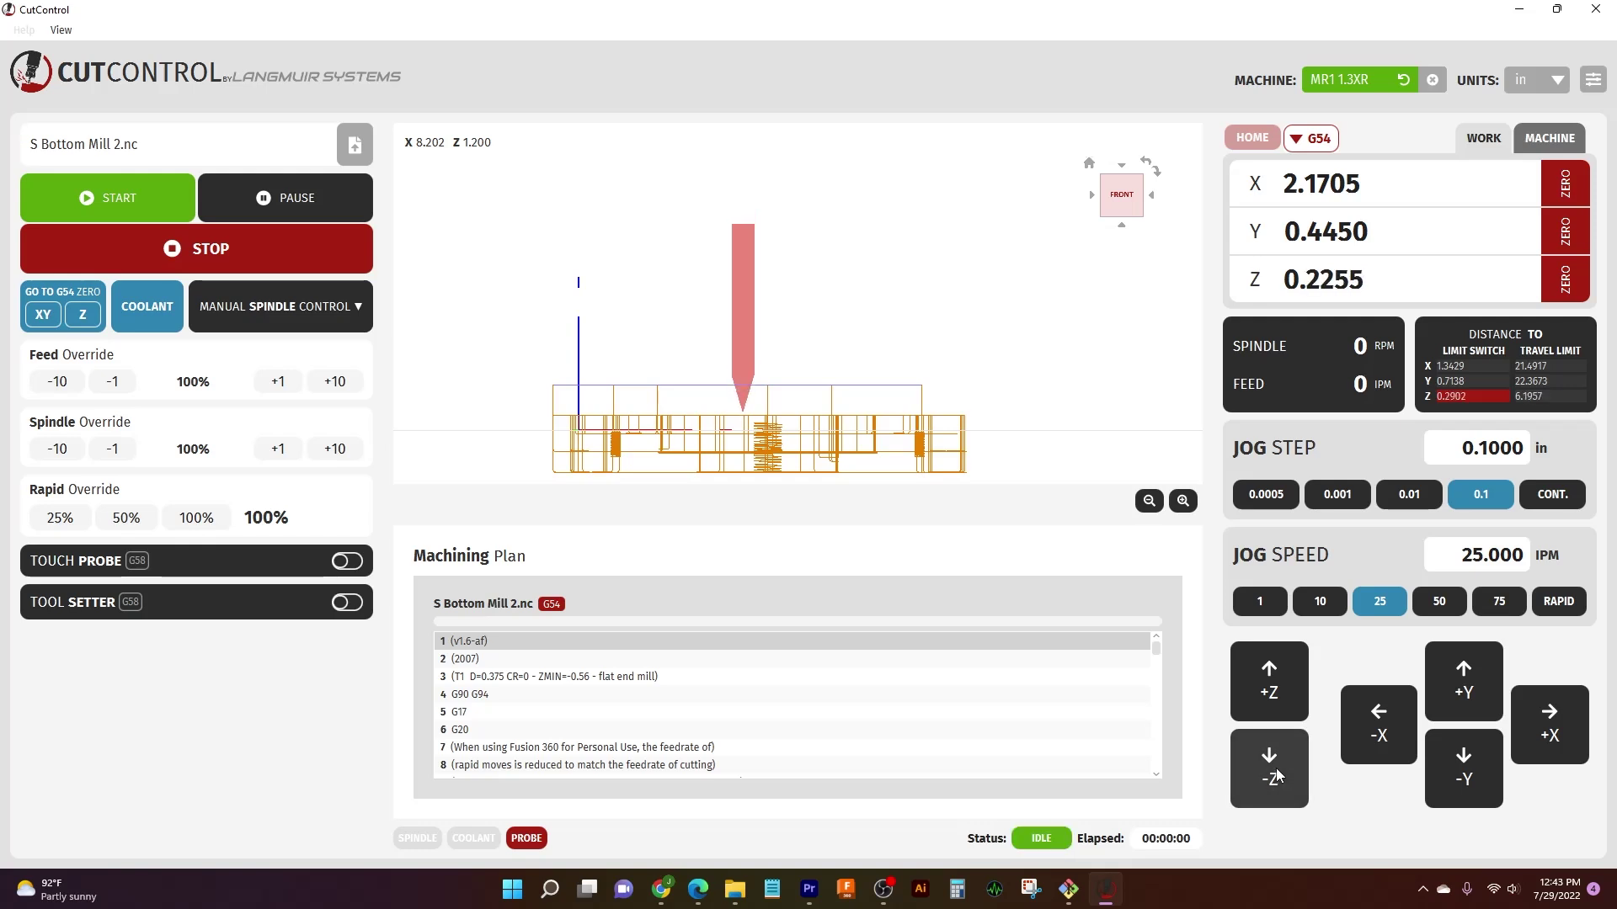
pyautogui.click(1408, 494)
pyautogui.click(1269, 770)
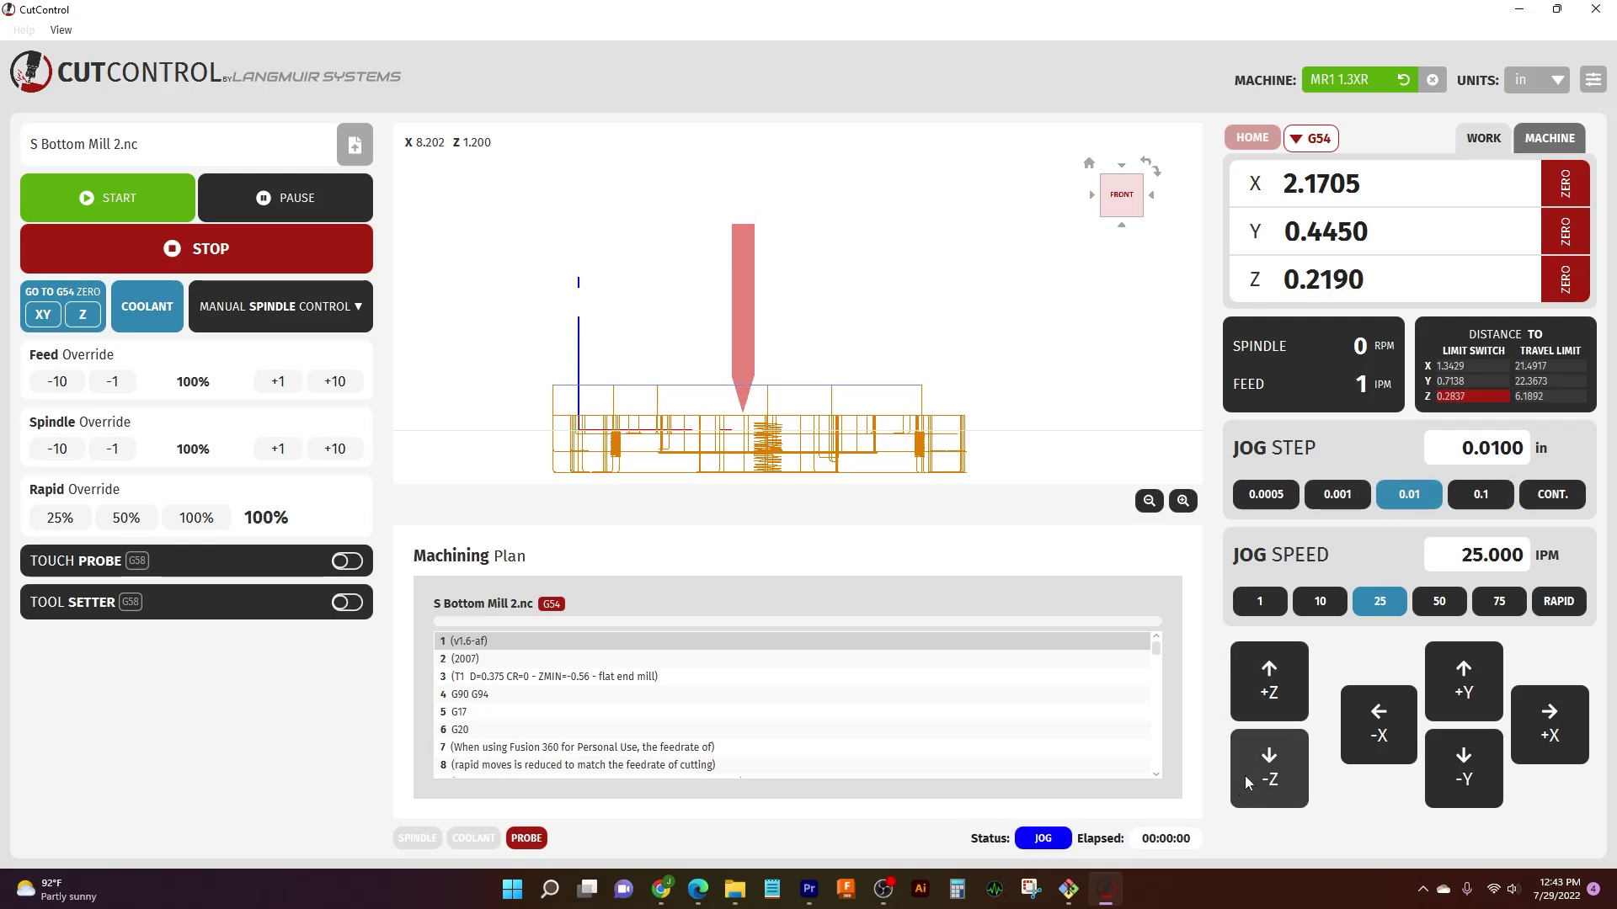
pyautogui.click(1249, 781)
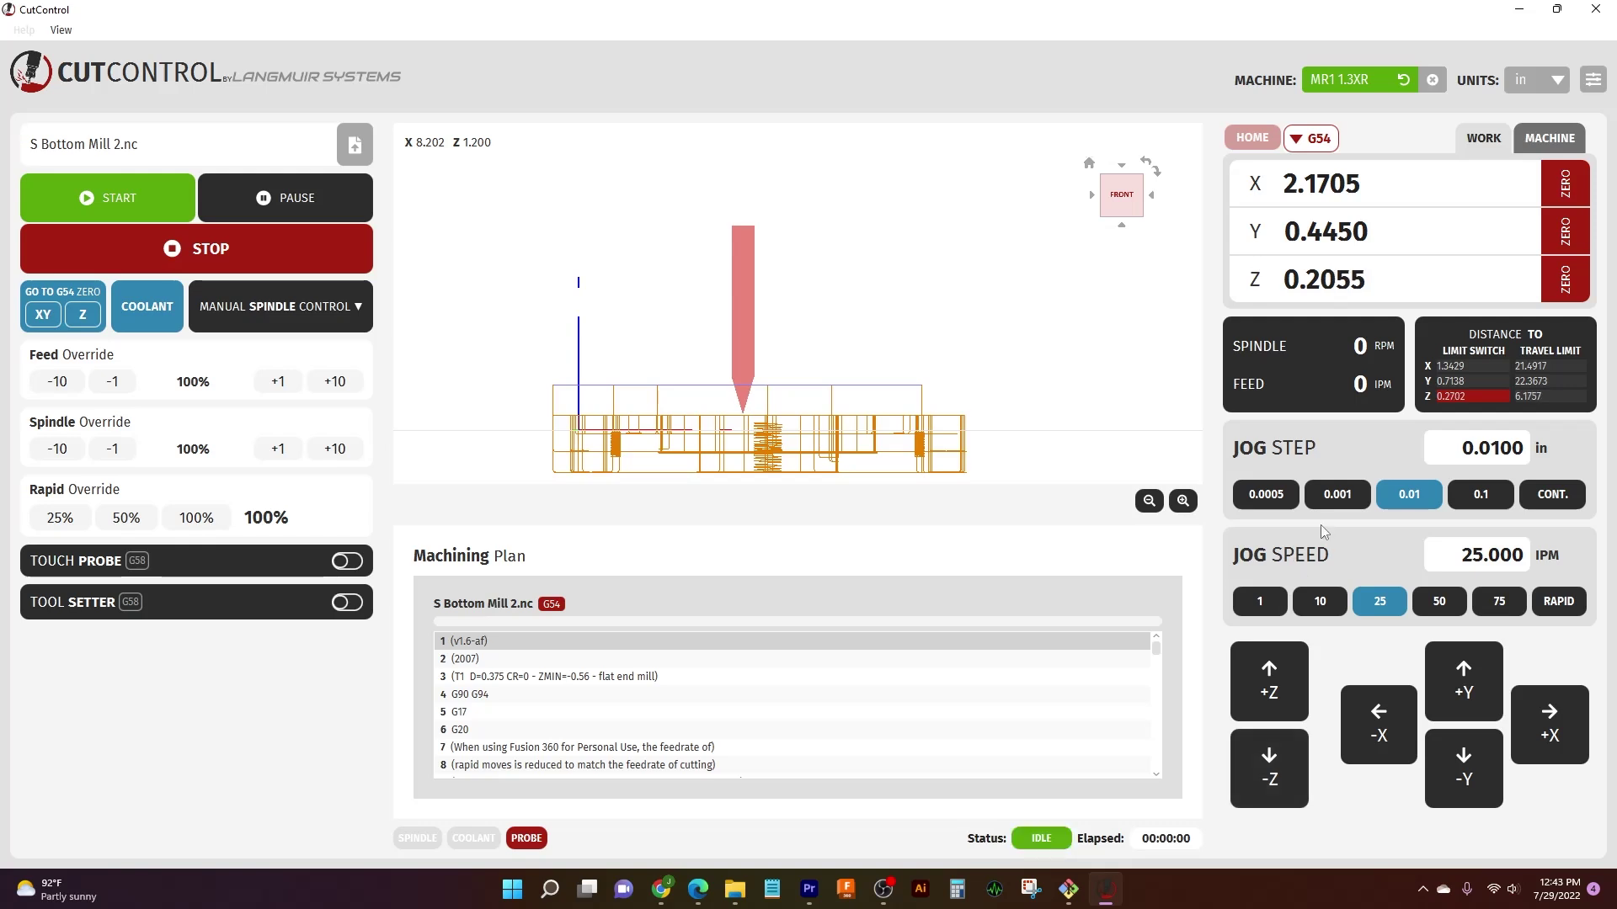
# Lower the tool in 0.001-inch steps to Z 0.1895, then 0.0005-inch steps to Z 0.1850
pyautogui.click(1337, 494)
pyautogui.click(1288, 764)
pyautogui.click(1287, 763)
pyautogui.click(1286, 762)
pyautogui.click(1286, 762)
pyautogui.click(1286, 762)
pyautogui.click(1285, 756)
pyautogui.click(1255, 497)
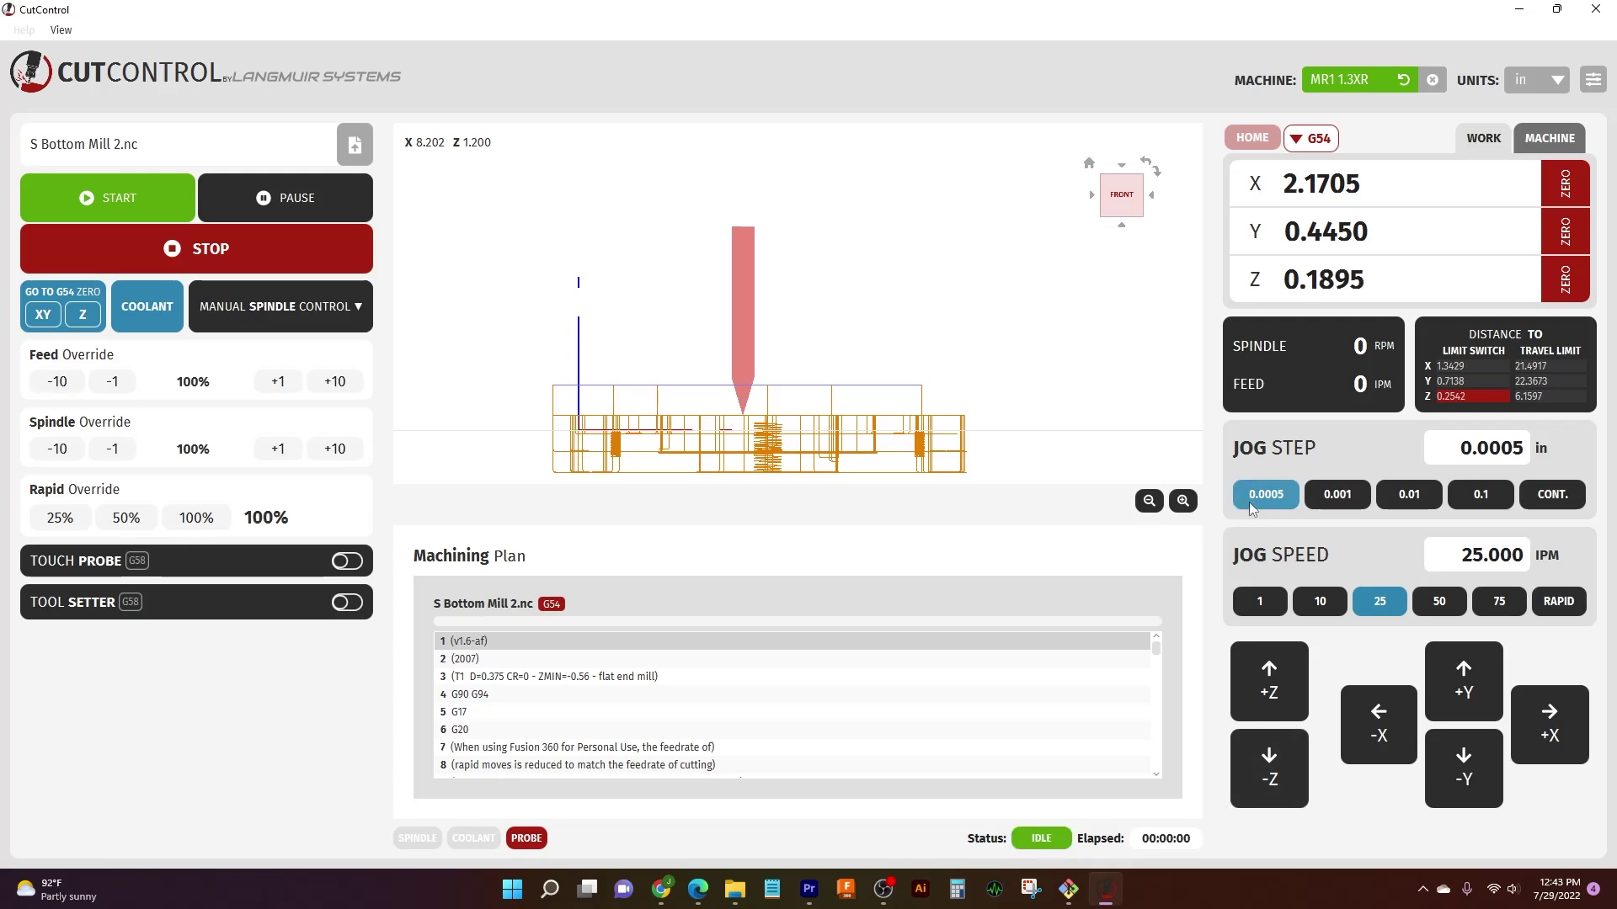
pyautogui.click(1291, 798)
pyautogui.click(1291, 799)
pyautogui.click(1291, 798)
pyautogui.click(1291, 798)
pyautogui.click(1291, 798)
pyautogui.click(1291, 799)
pyautogui.click(1291, 798)
pyautogui.click(1291, 799)
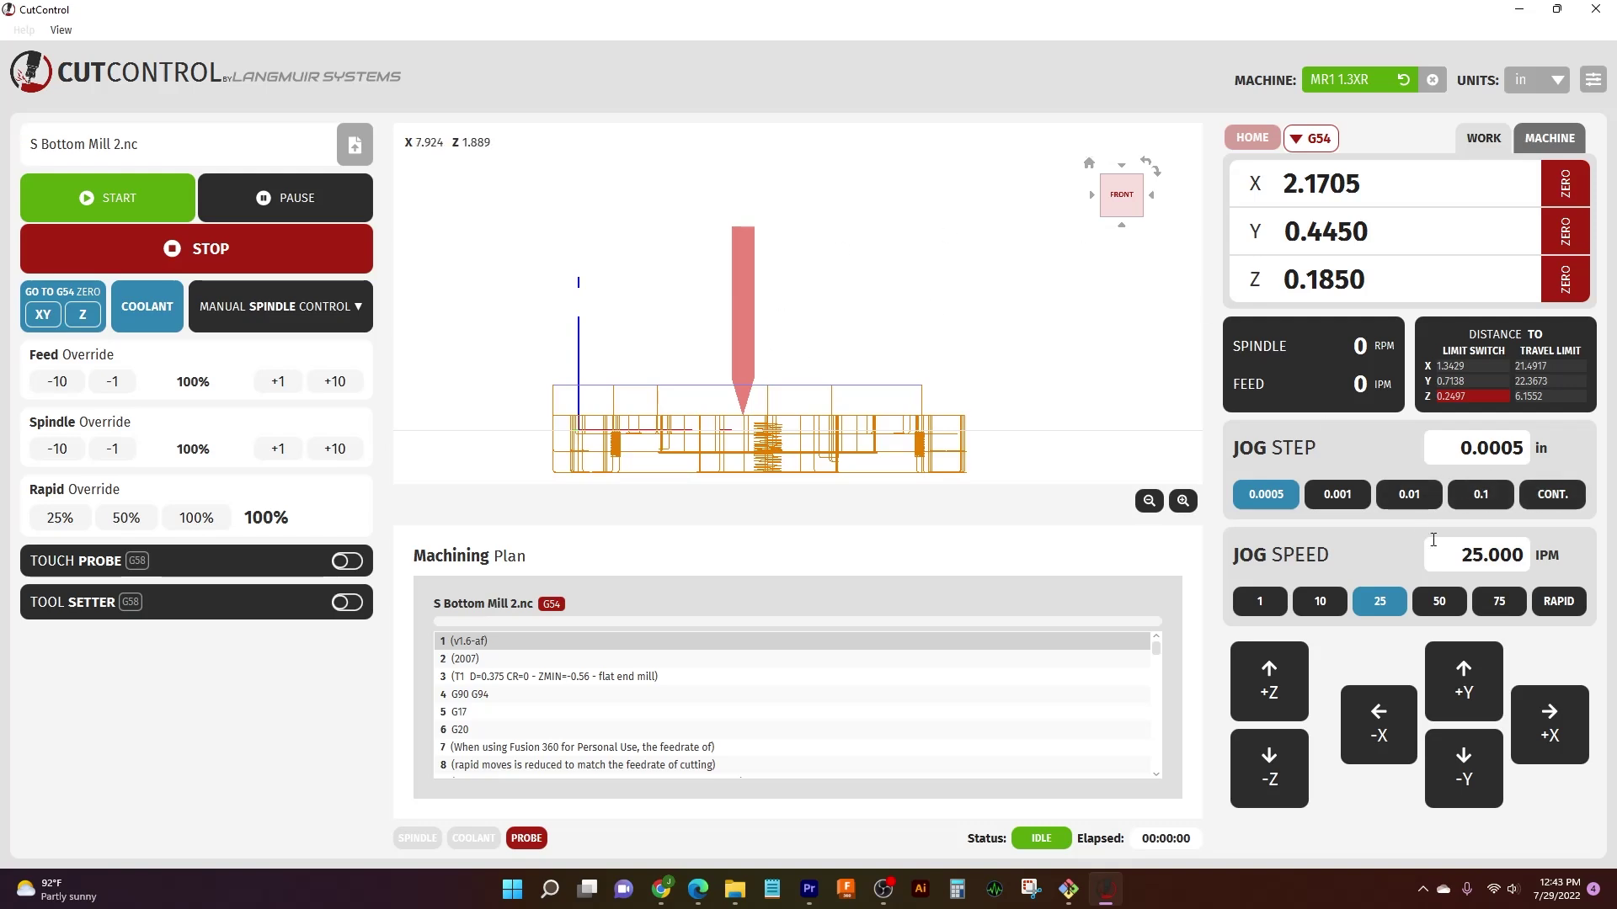
# Use continuous jogging to raise the tool to Z 0.4725, then select rapid 100 IPM
pyautogui.click(1552, 495)
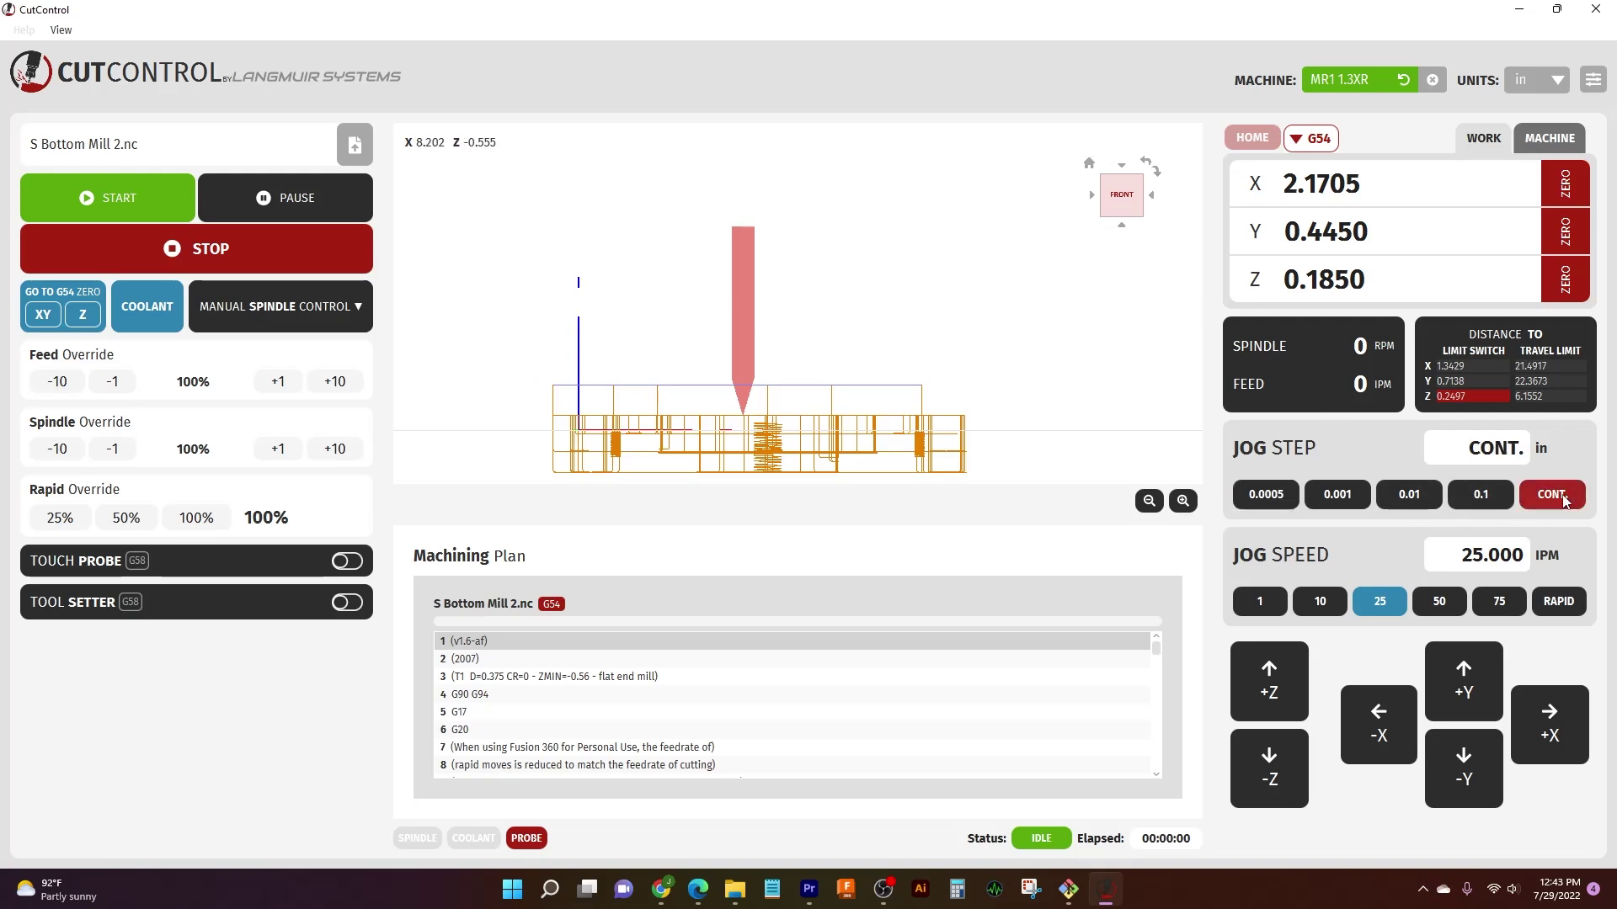
pyautogui.click(1272, 692)
pyautogui.click(1559, 602)
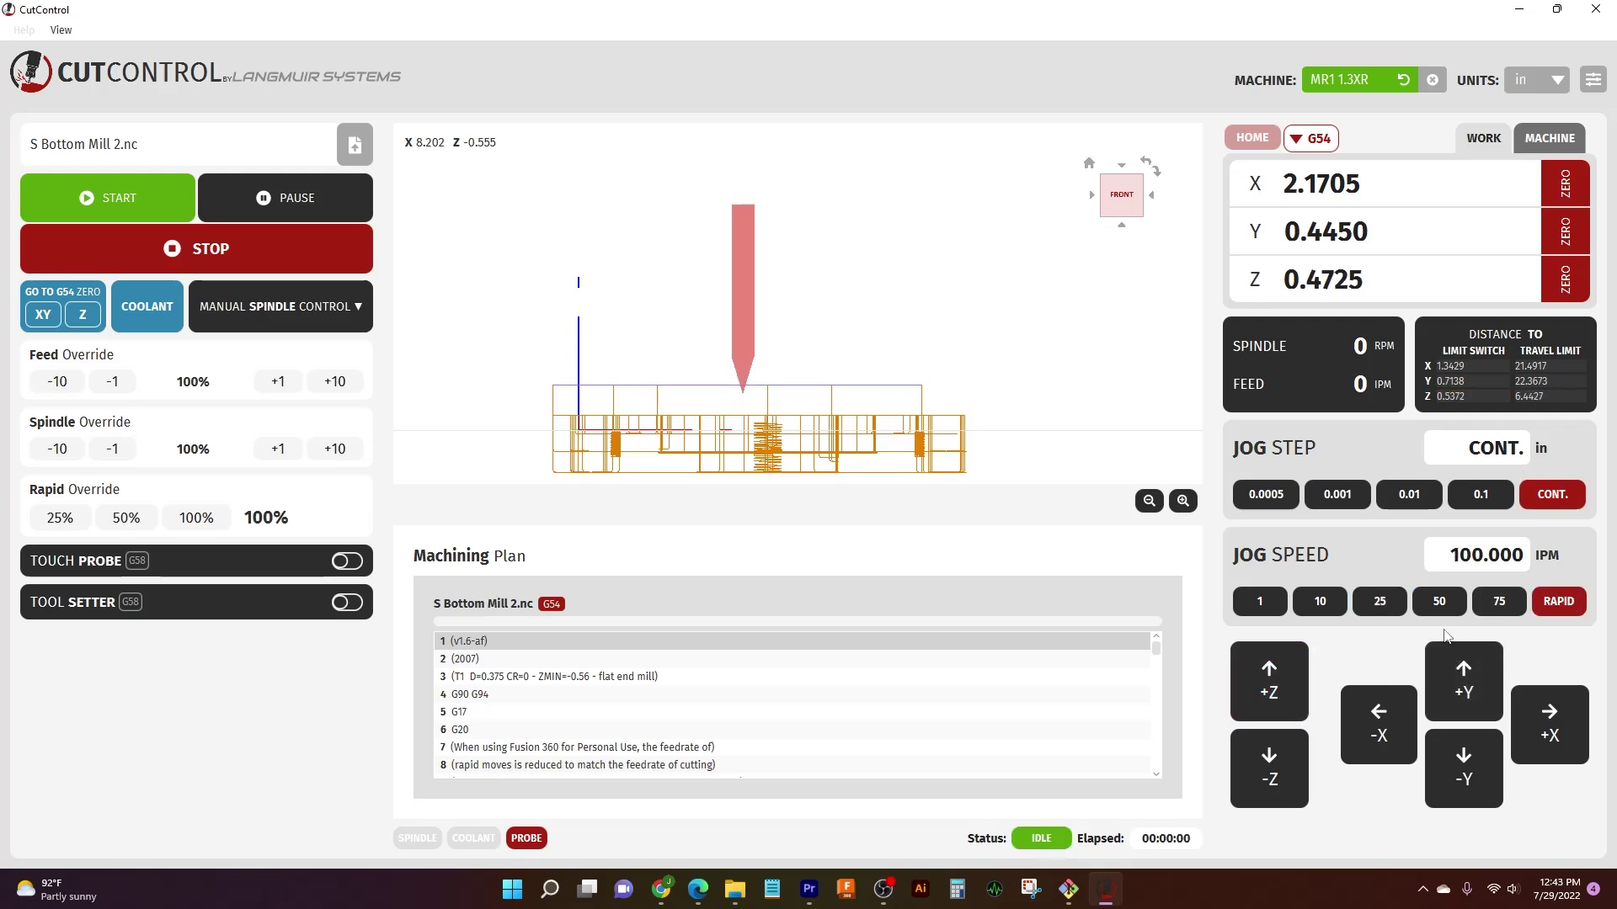
# Raise the tool at rapid to Z 1.1995, checking the toolpath in isometric then front view
pyautogui.click(1249, 680)
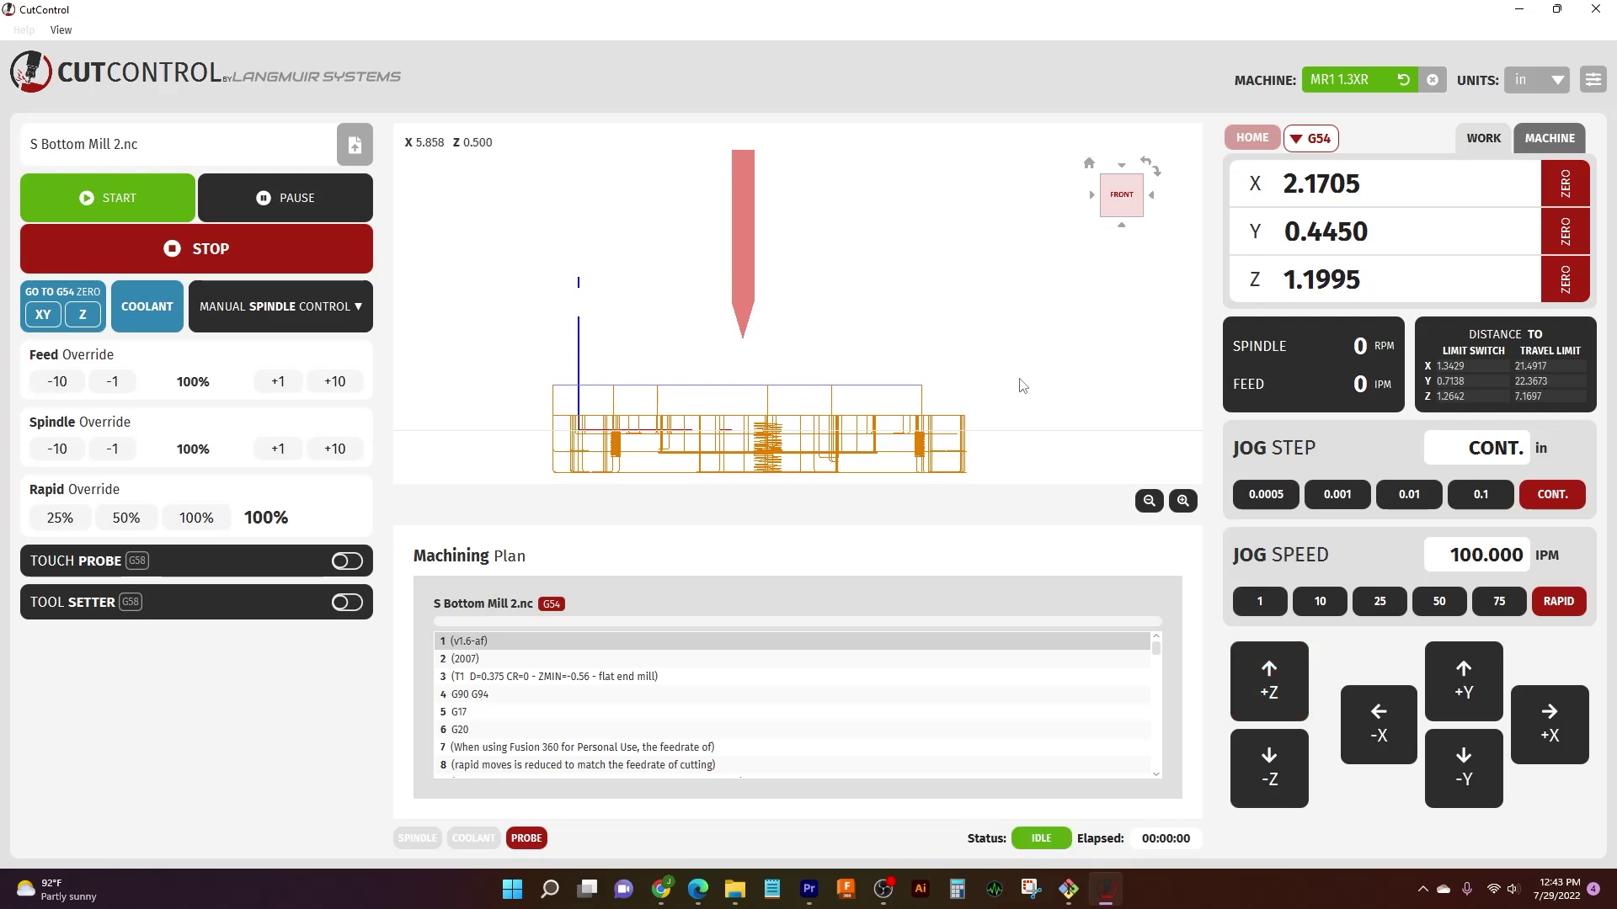
pyautogui.scroll(-2, 1006, 367)
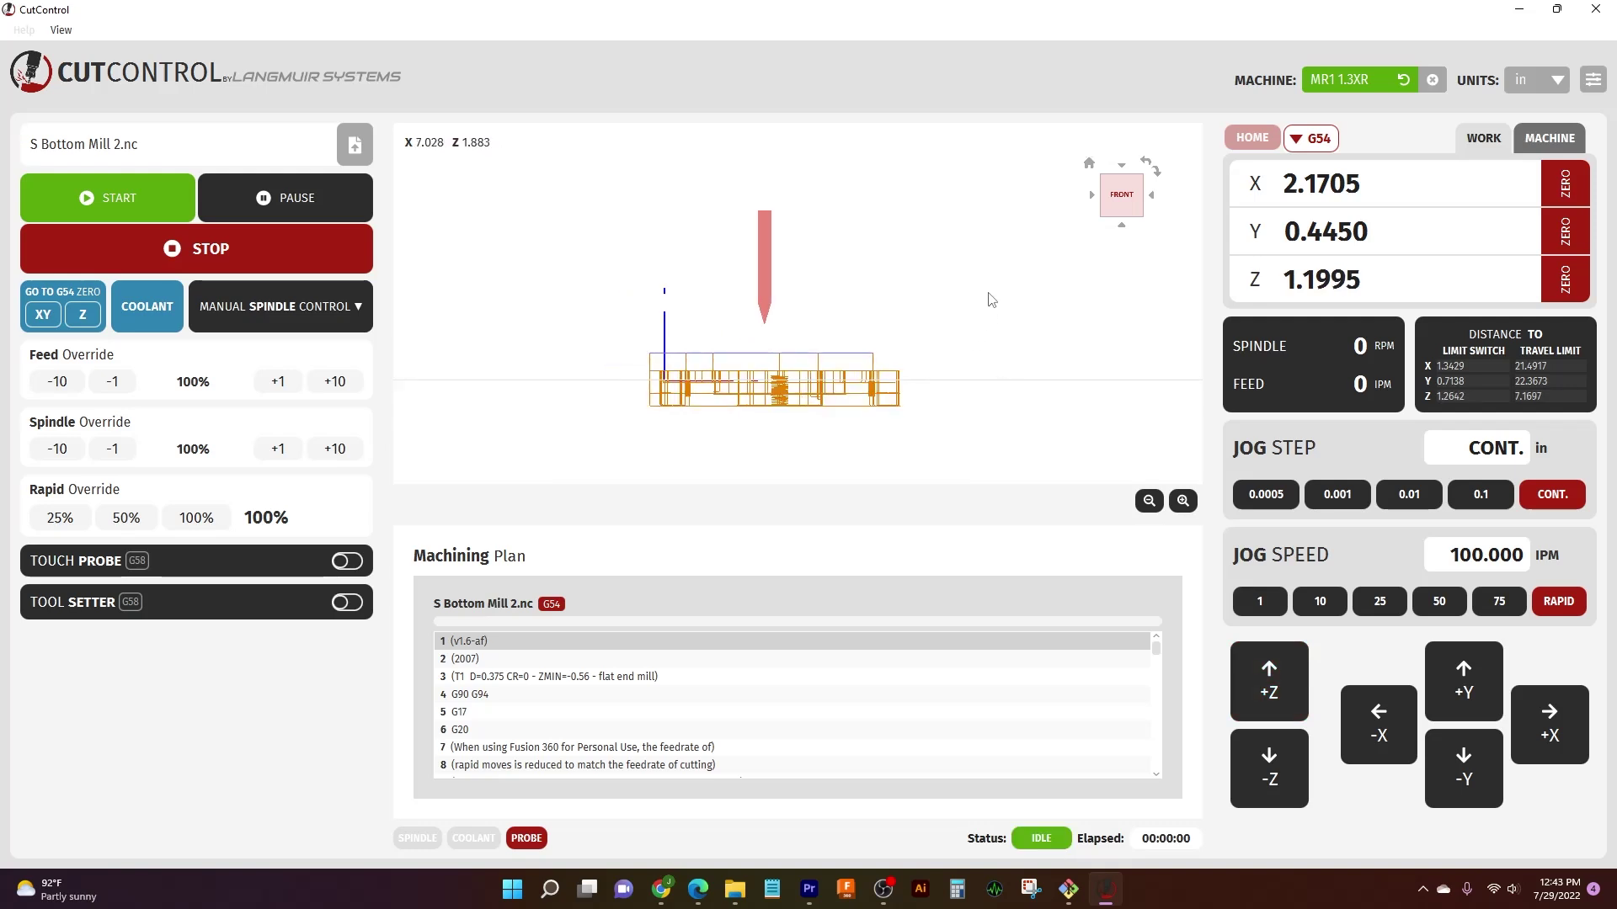
pyautogui.click(1141, 178)
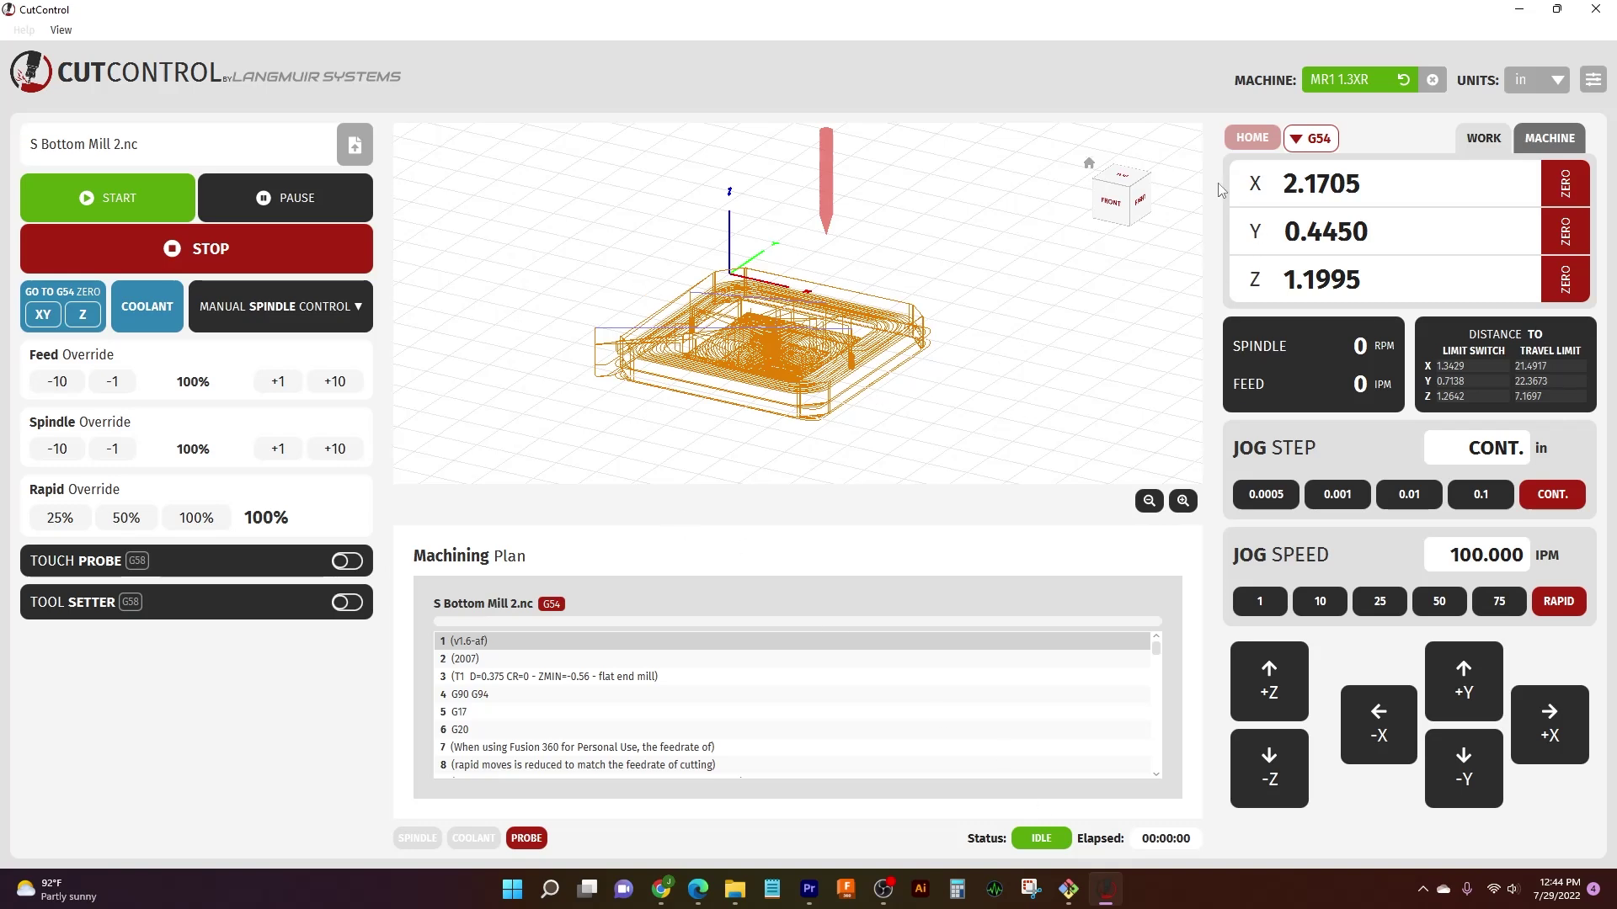
pyautogui.click(1111, 202)
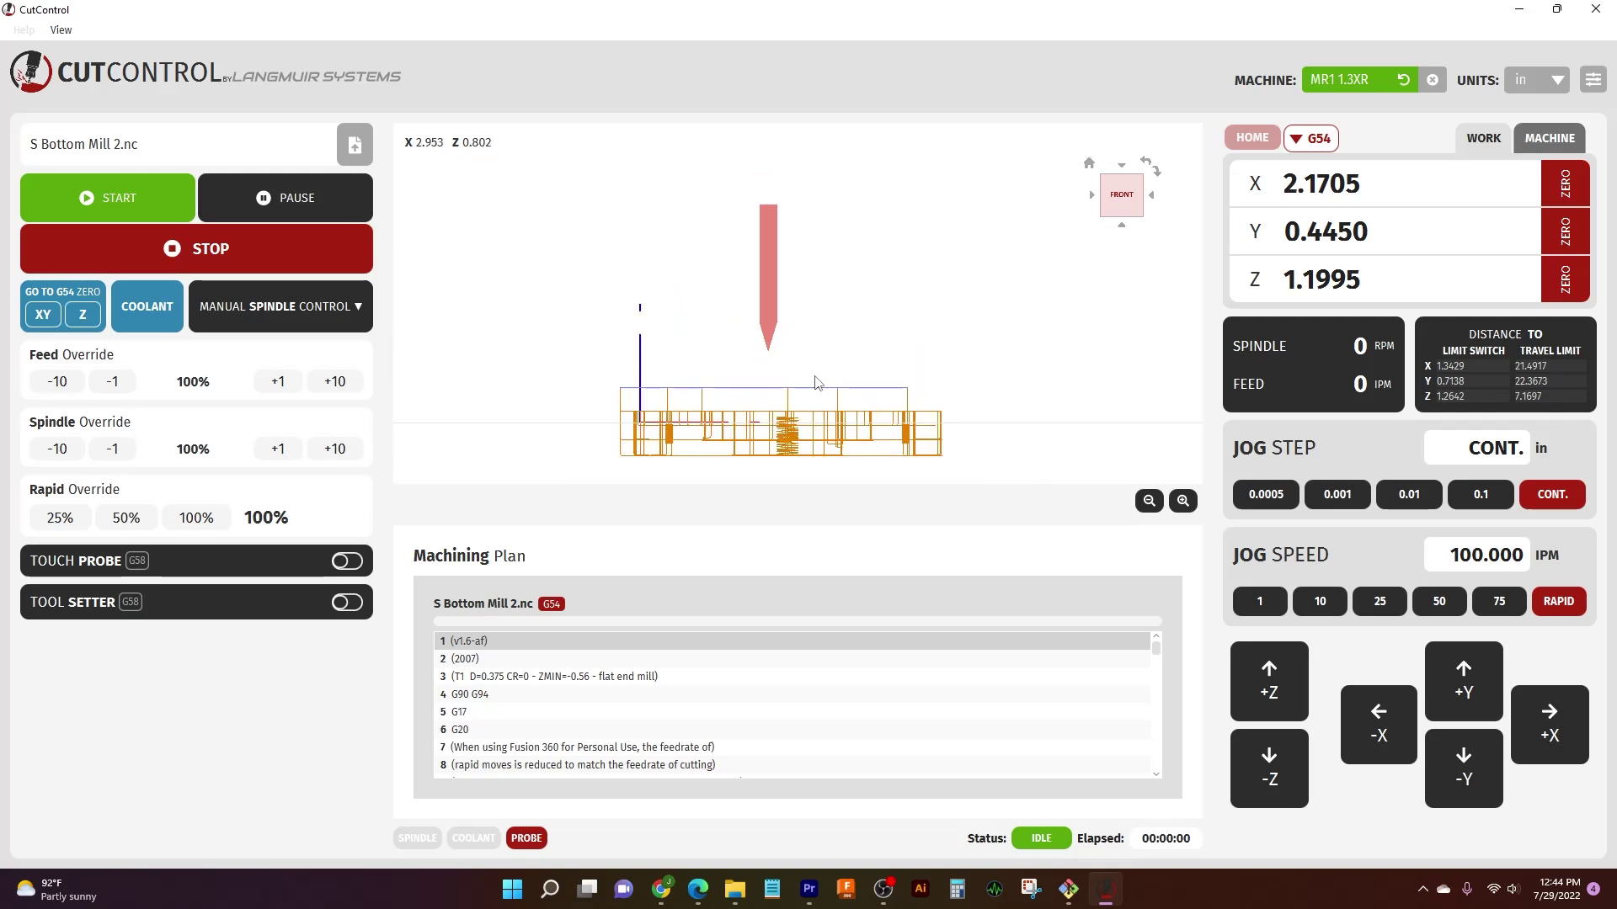
# Jog the tool around in ±X, ±Y and ±Z, ending at Z 1.0380 and X -0.5175
pyautogui.click(1549, 724)
pyautogui.click(1403, 706)
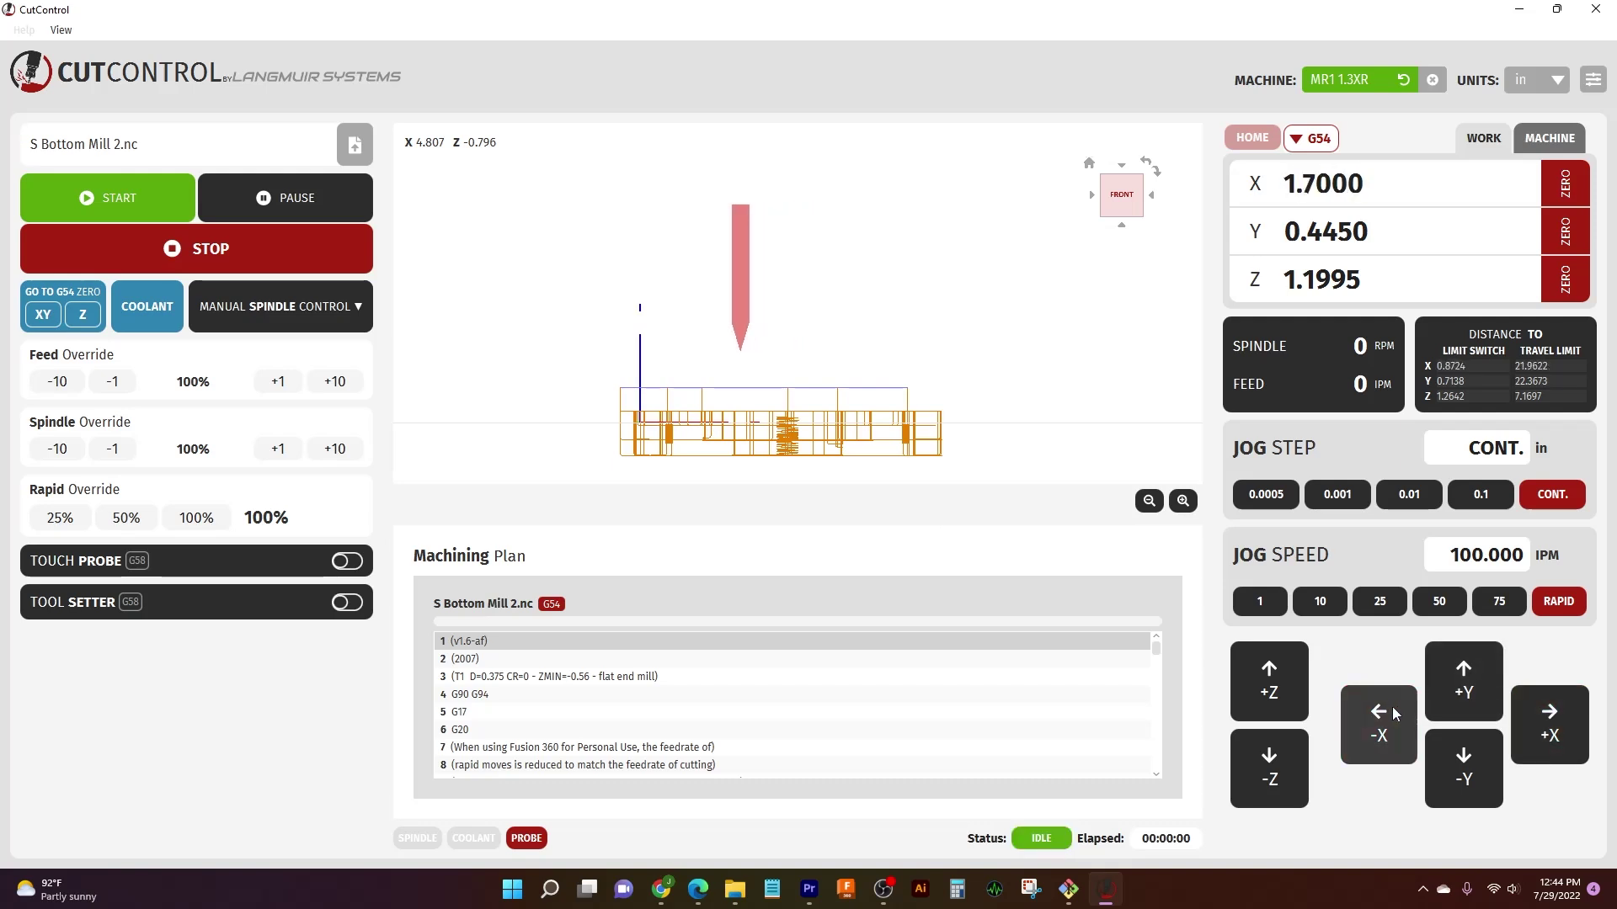
pyautogui.click(1464, 681)
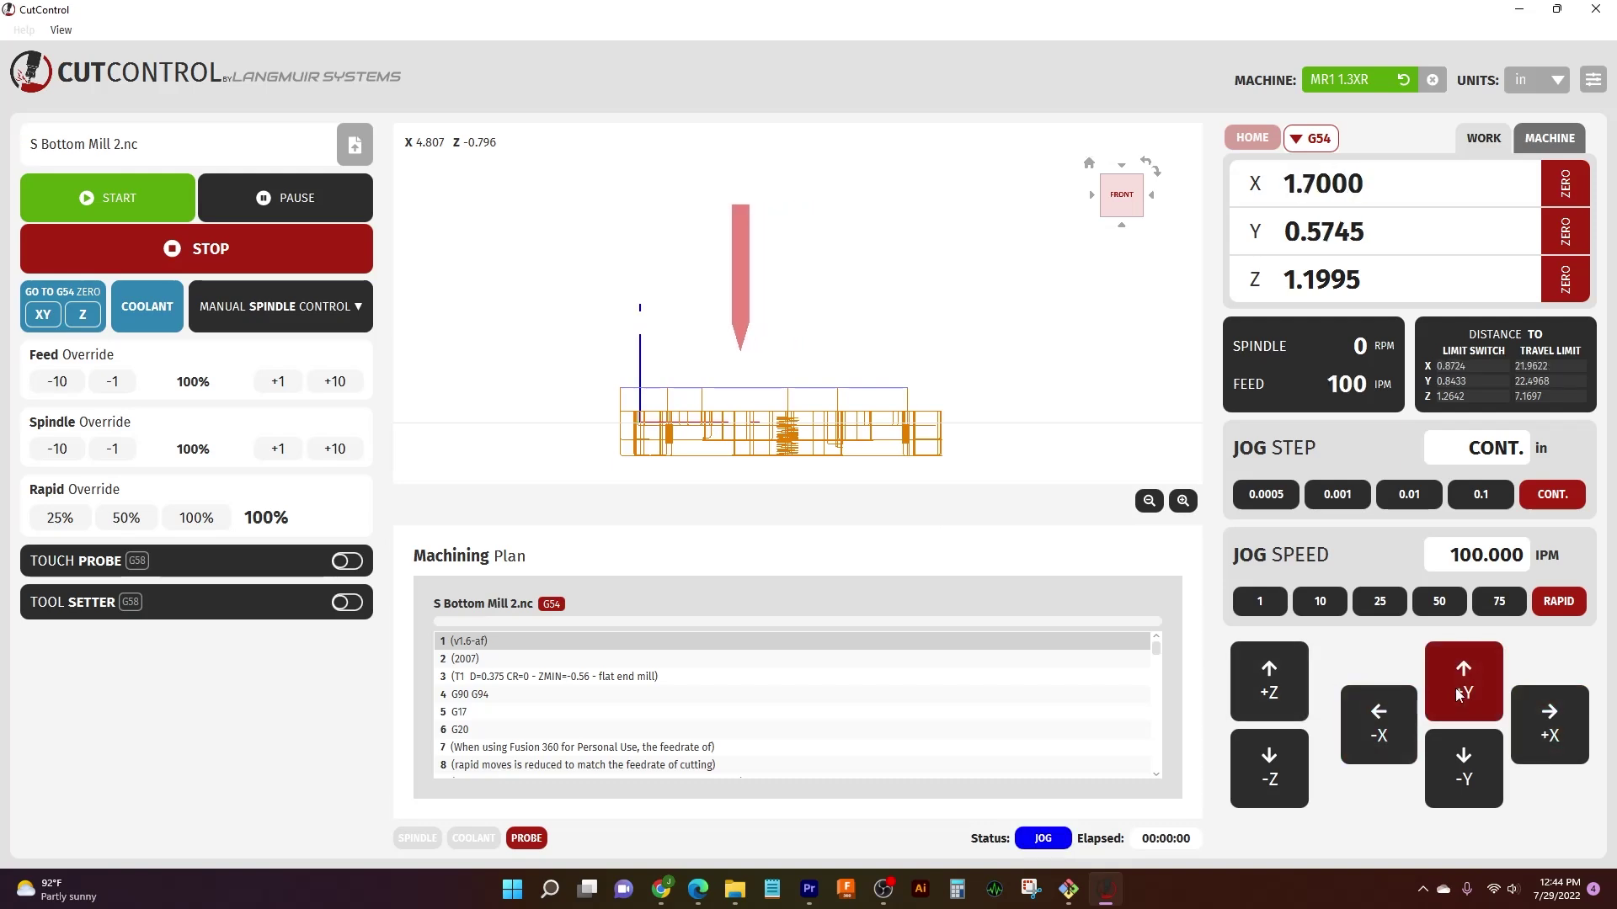
pyautogui.click(1468, 775)
pyautogui.click(1278, 694)
pyautogui.click(1257, 765)
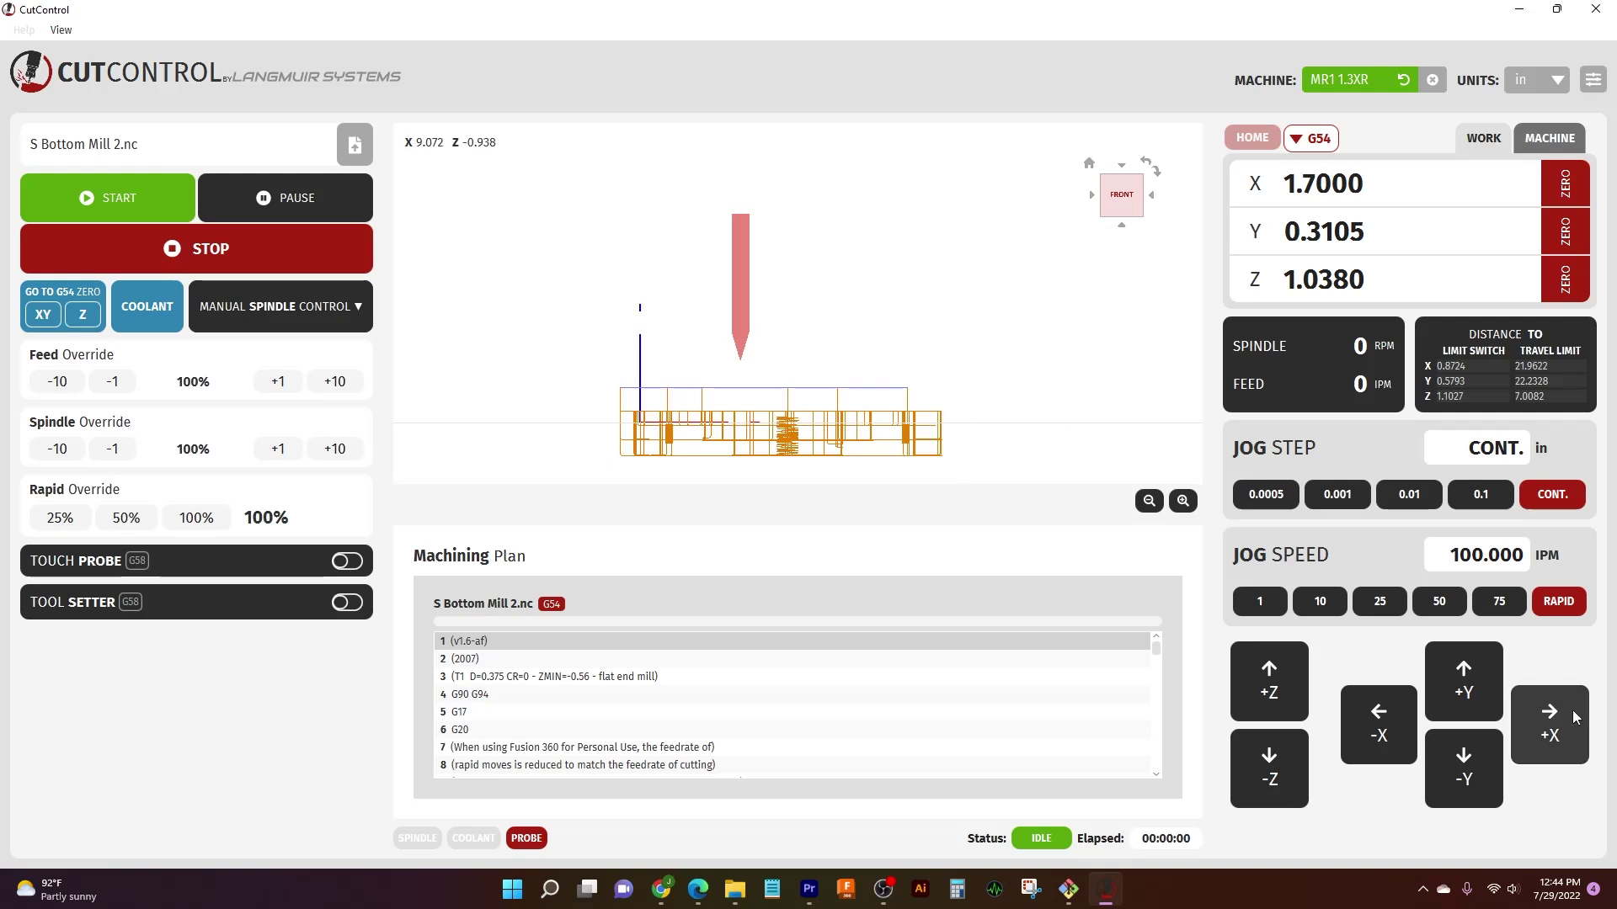
pyautogui.click(1397, 743)
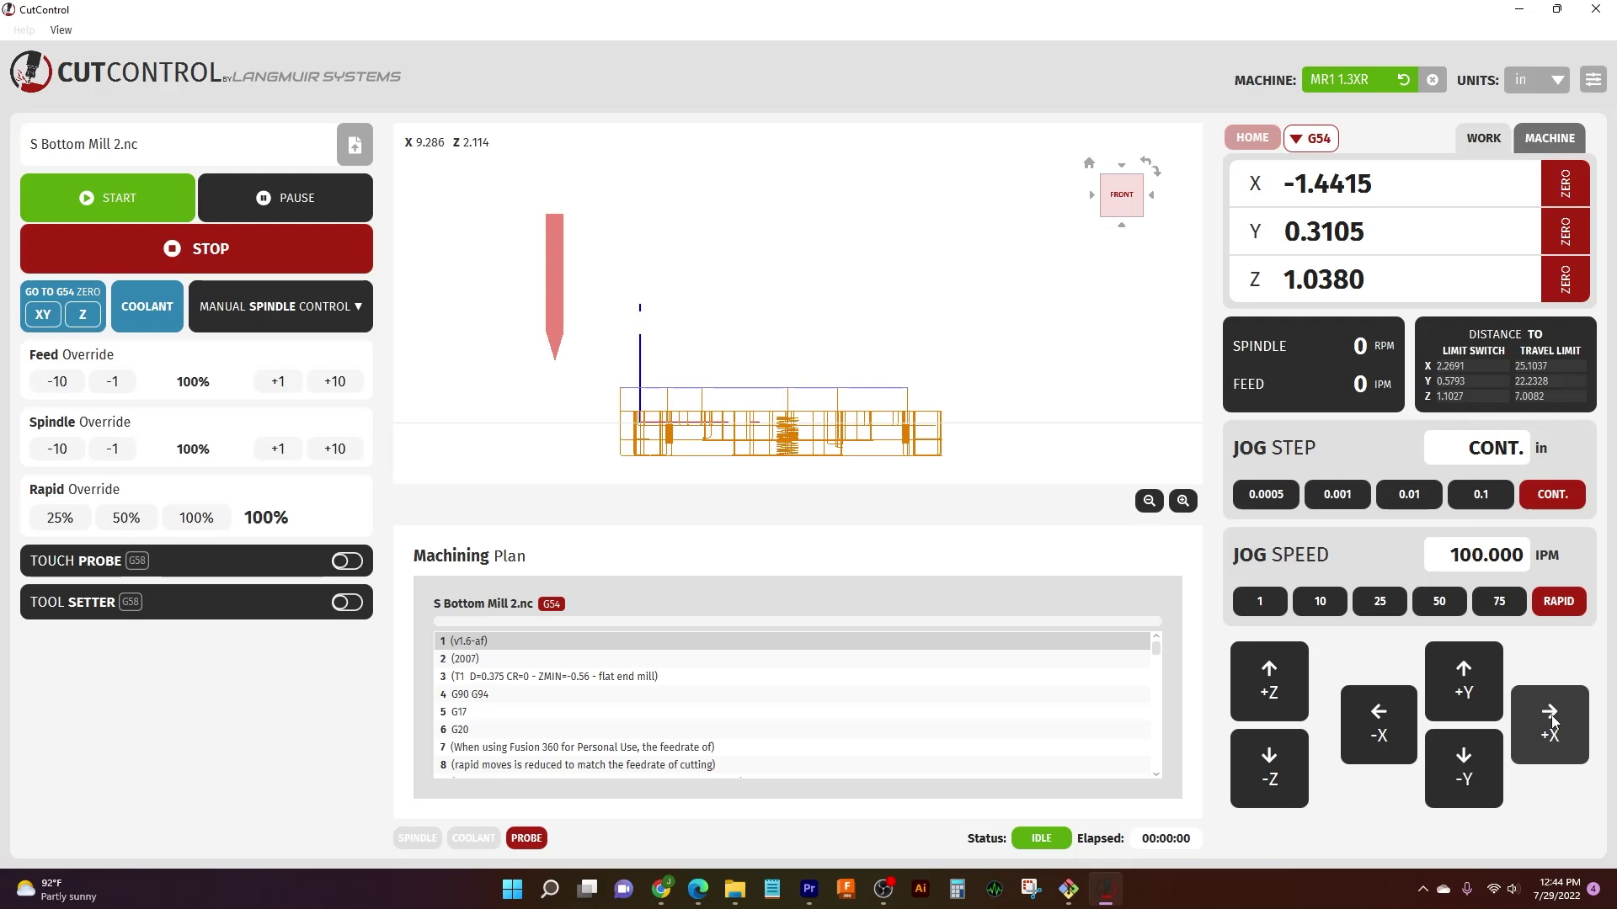
pyautogui.click(1514, 696)
pyautogui.click(1573, 715)
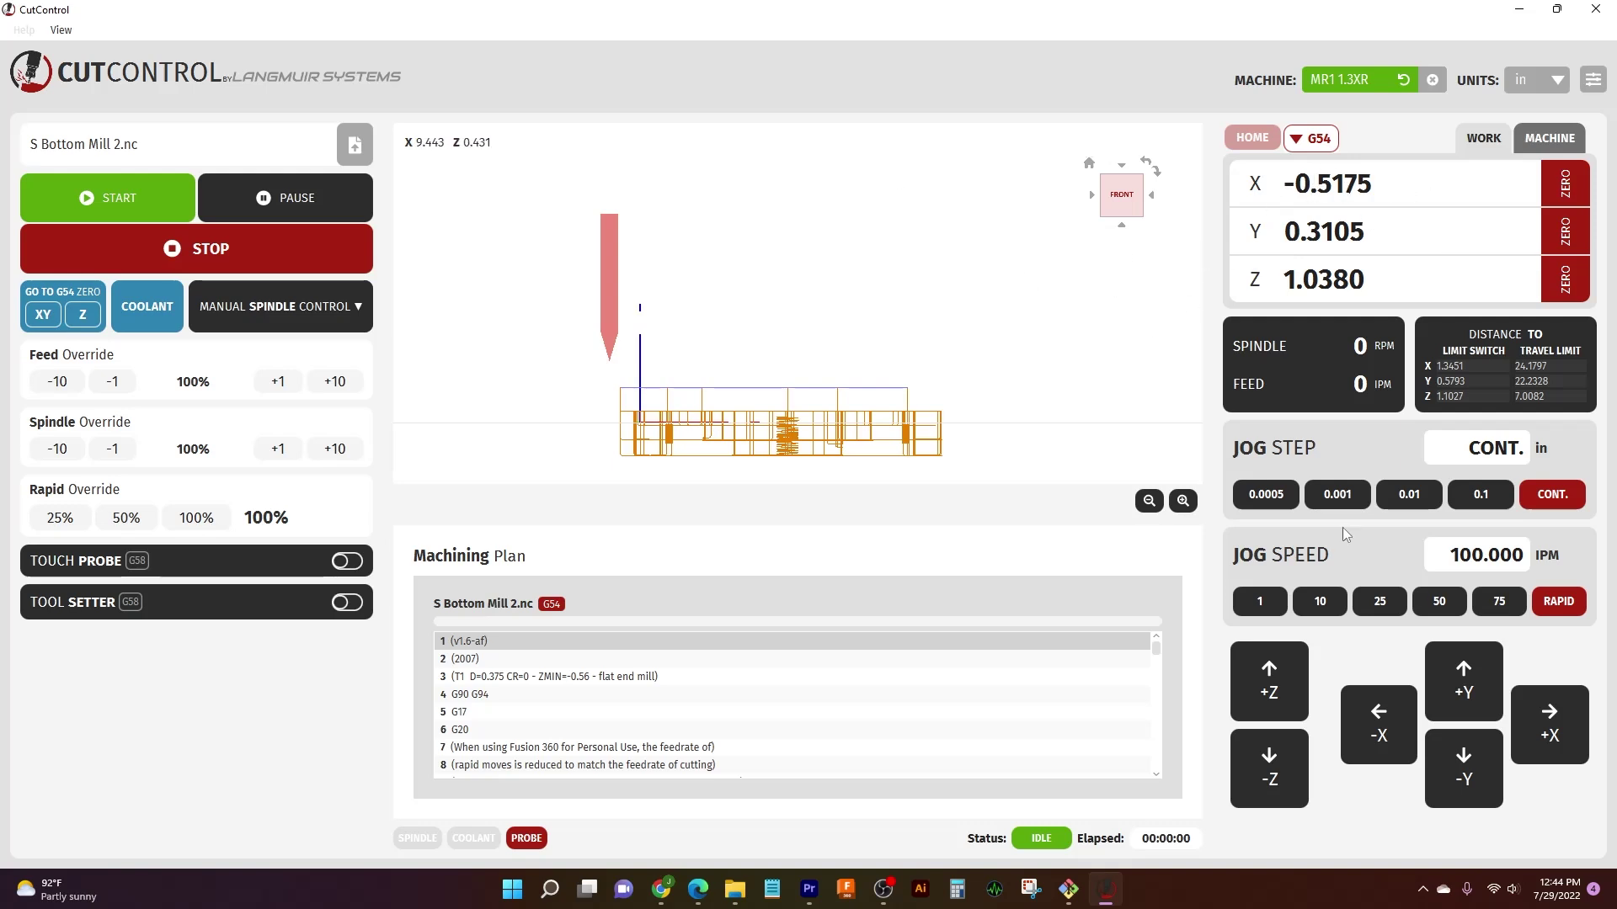
# Fine-tune X with 0.001, 0.01 and 0.0005-inch +X steps to exactly X -0.5000
pyautogui.click(1343, 498)
pyautogui.click(1535, 719)
pyautogui.click(1535, 718)
pyautogui.click(1534, 718)
pyautogui.click(1535, 718)
pyautogui.click(1534, 720)
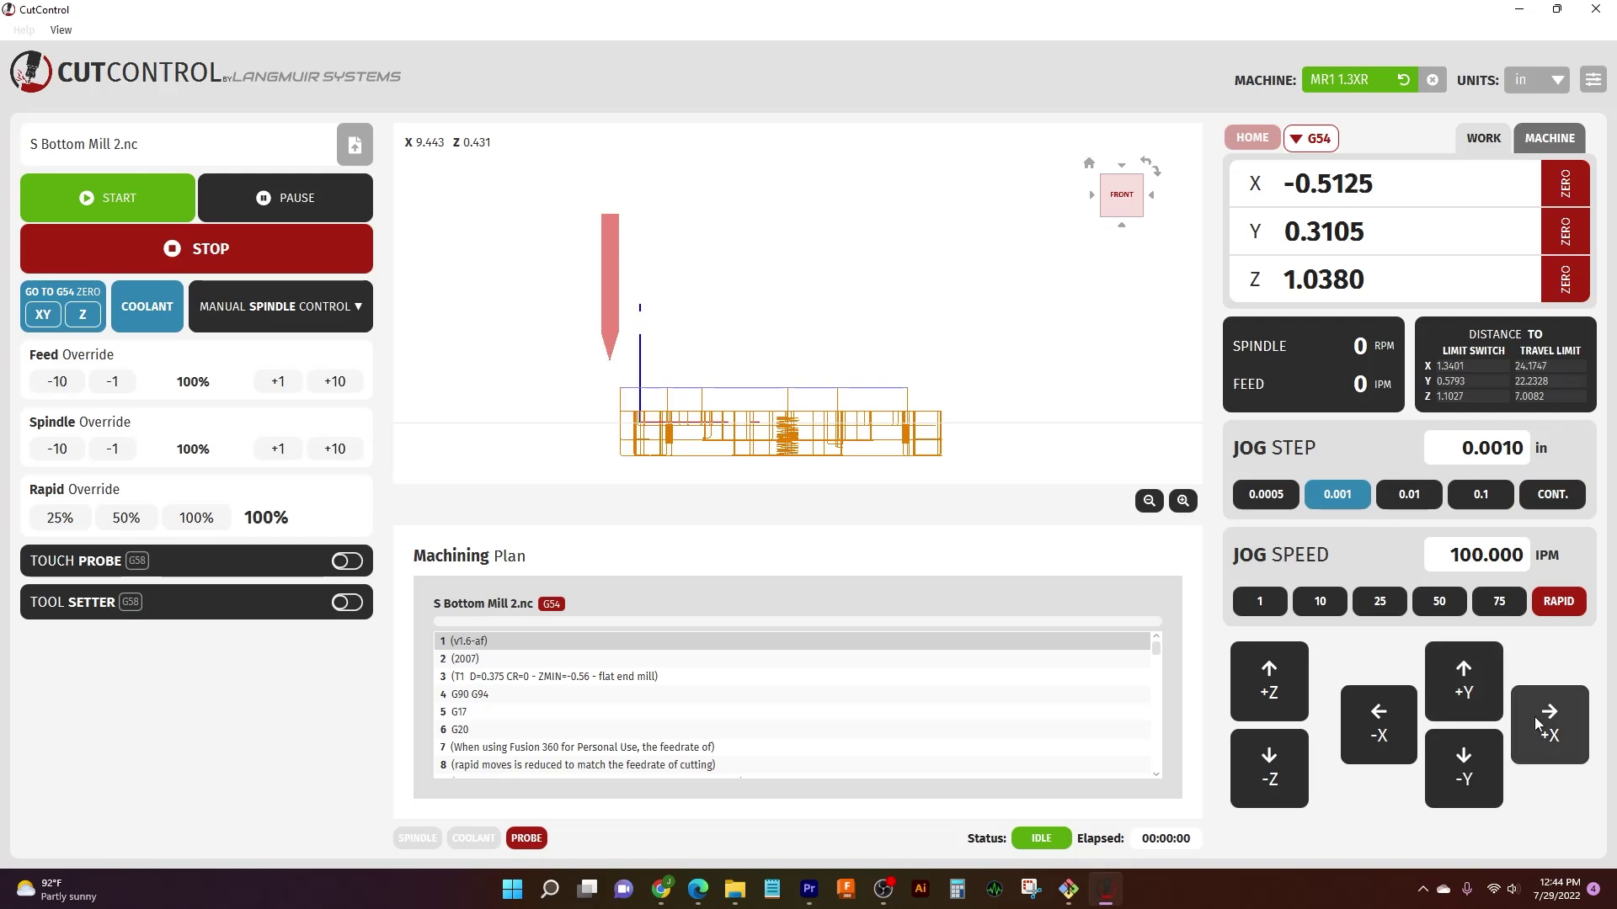
pyautogui.click(1409, 497)
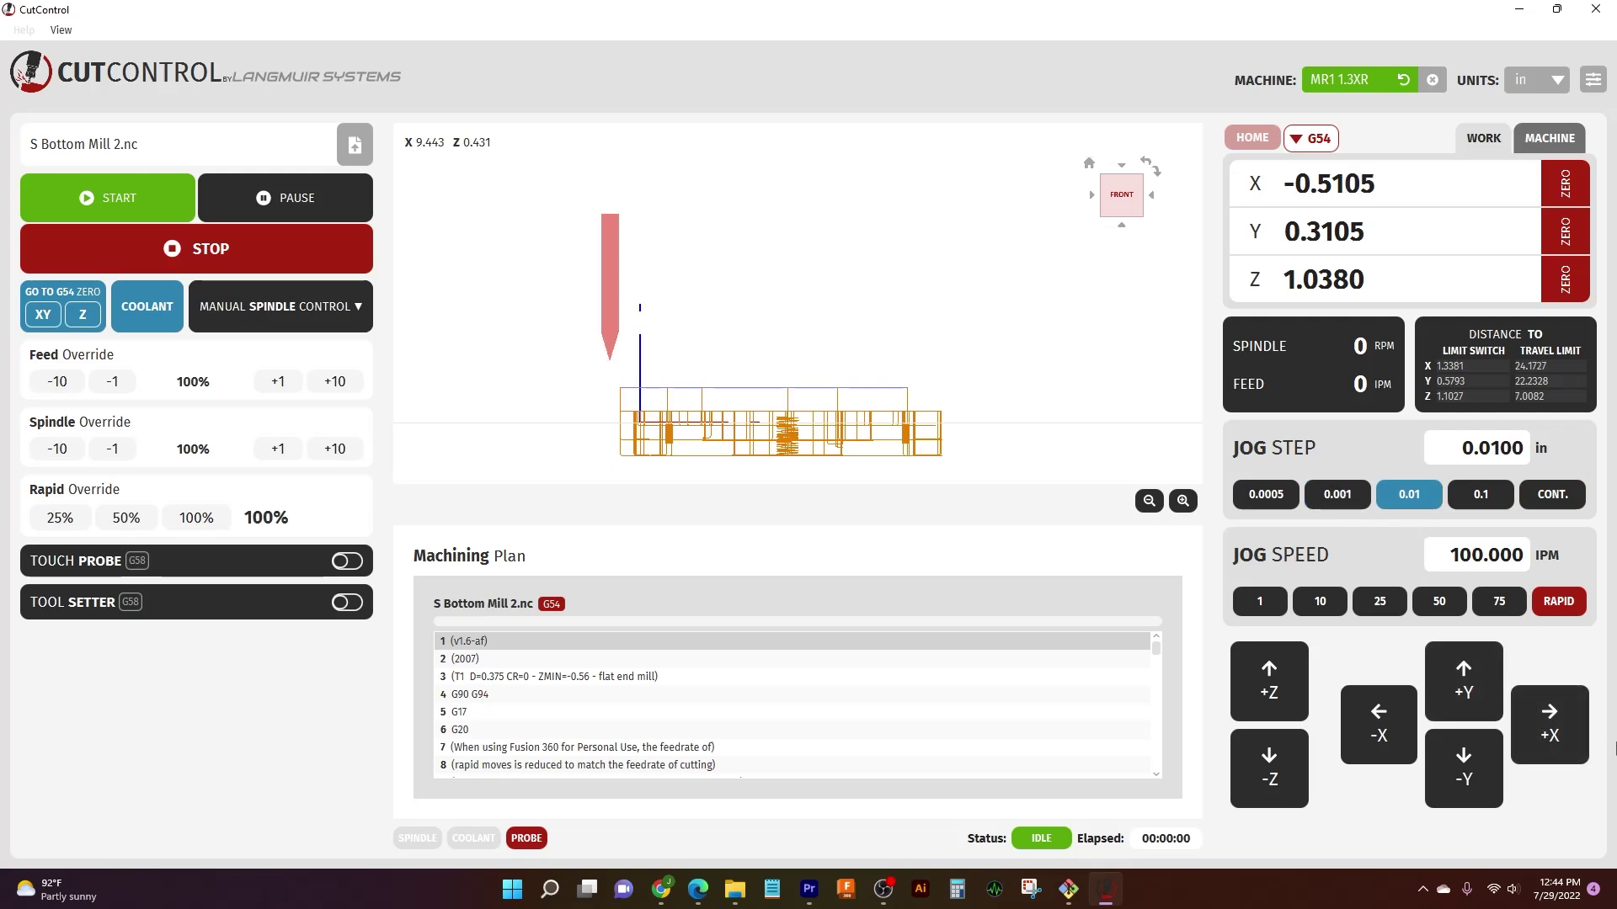
pyautogui.click(1569, 730)
pyautogui.click(1272, 498)
pyautogui.click(1548, 741)
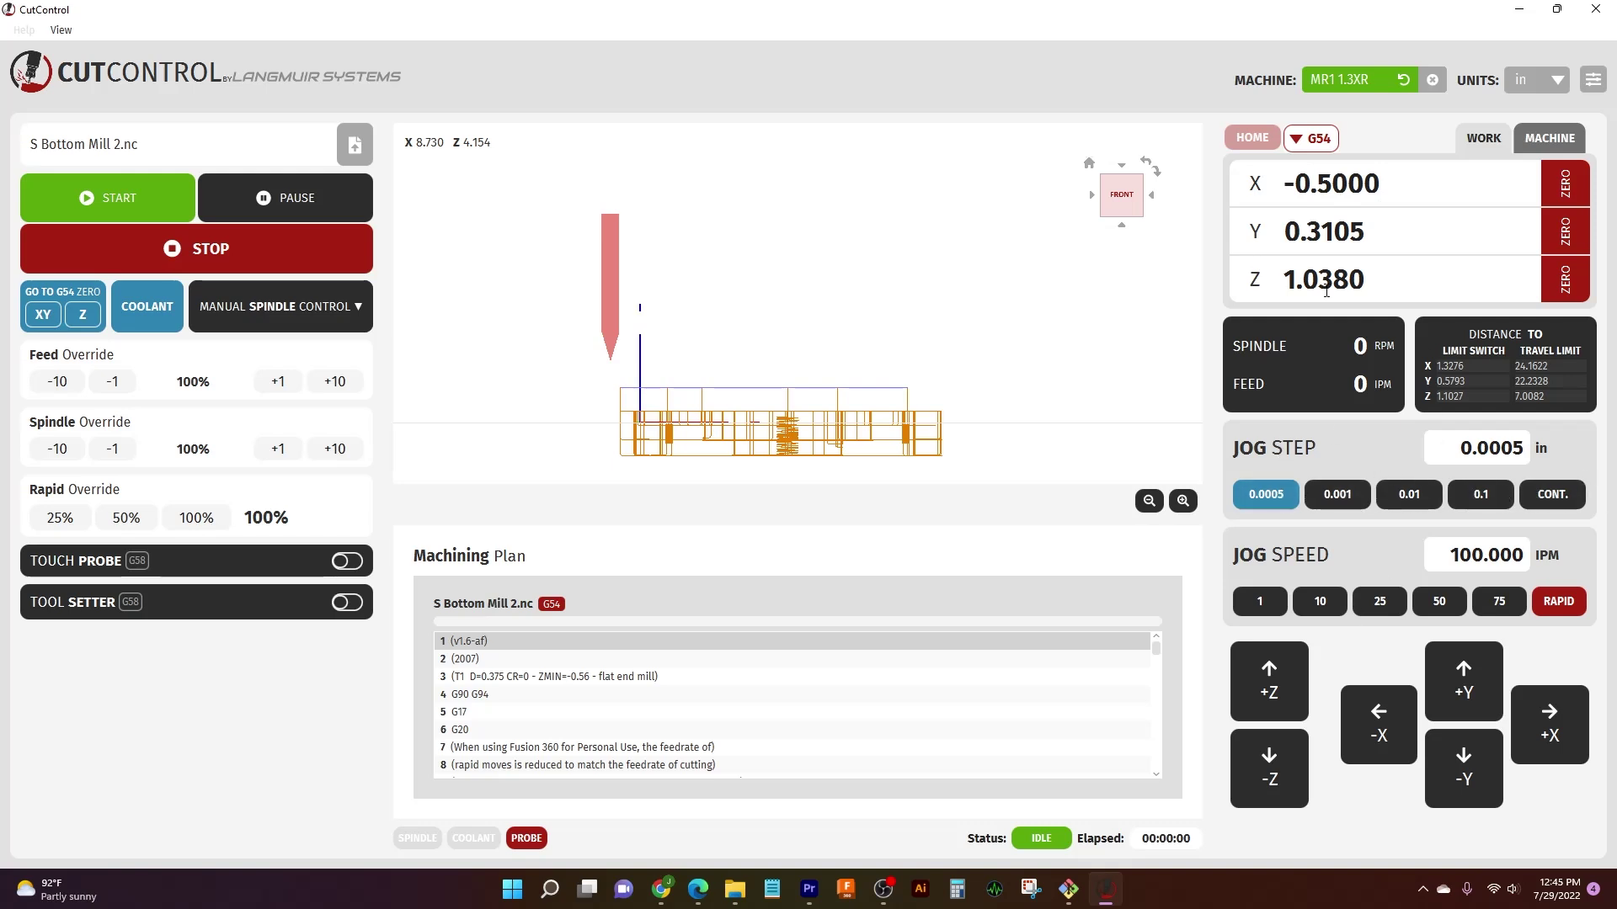
pyautogui.click(1480, 443)
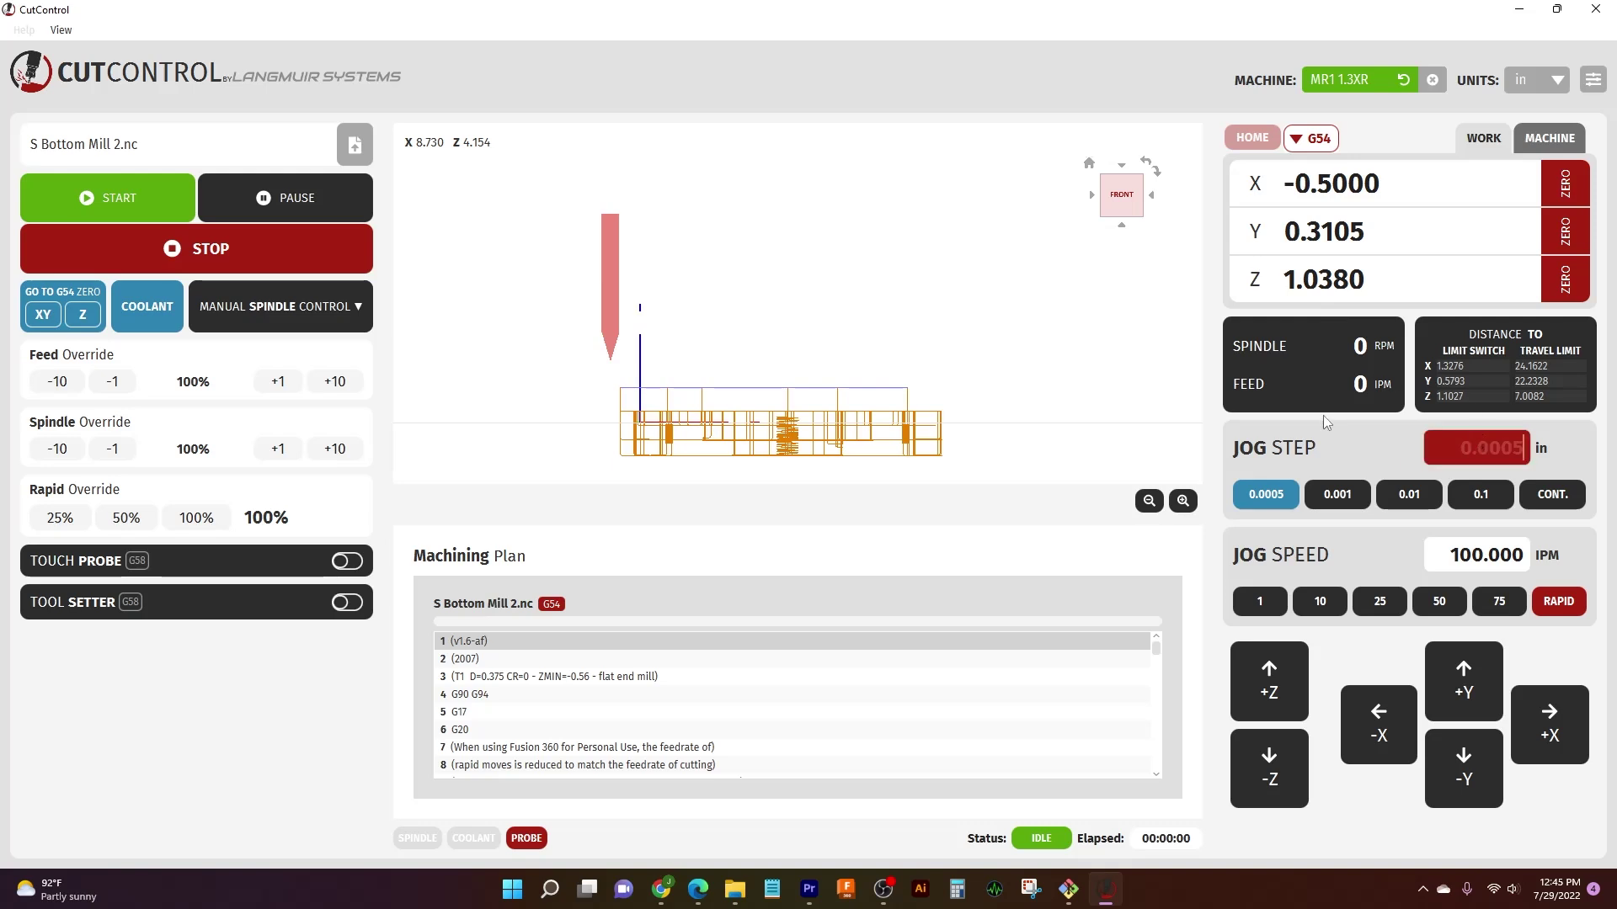
# Set a 6-inch jog step and 37 IPM jog speed, then jog +X to X 5.5000
pyautogui.write('6')
pyautogui.press('Return')
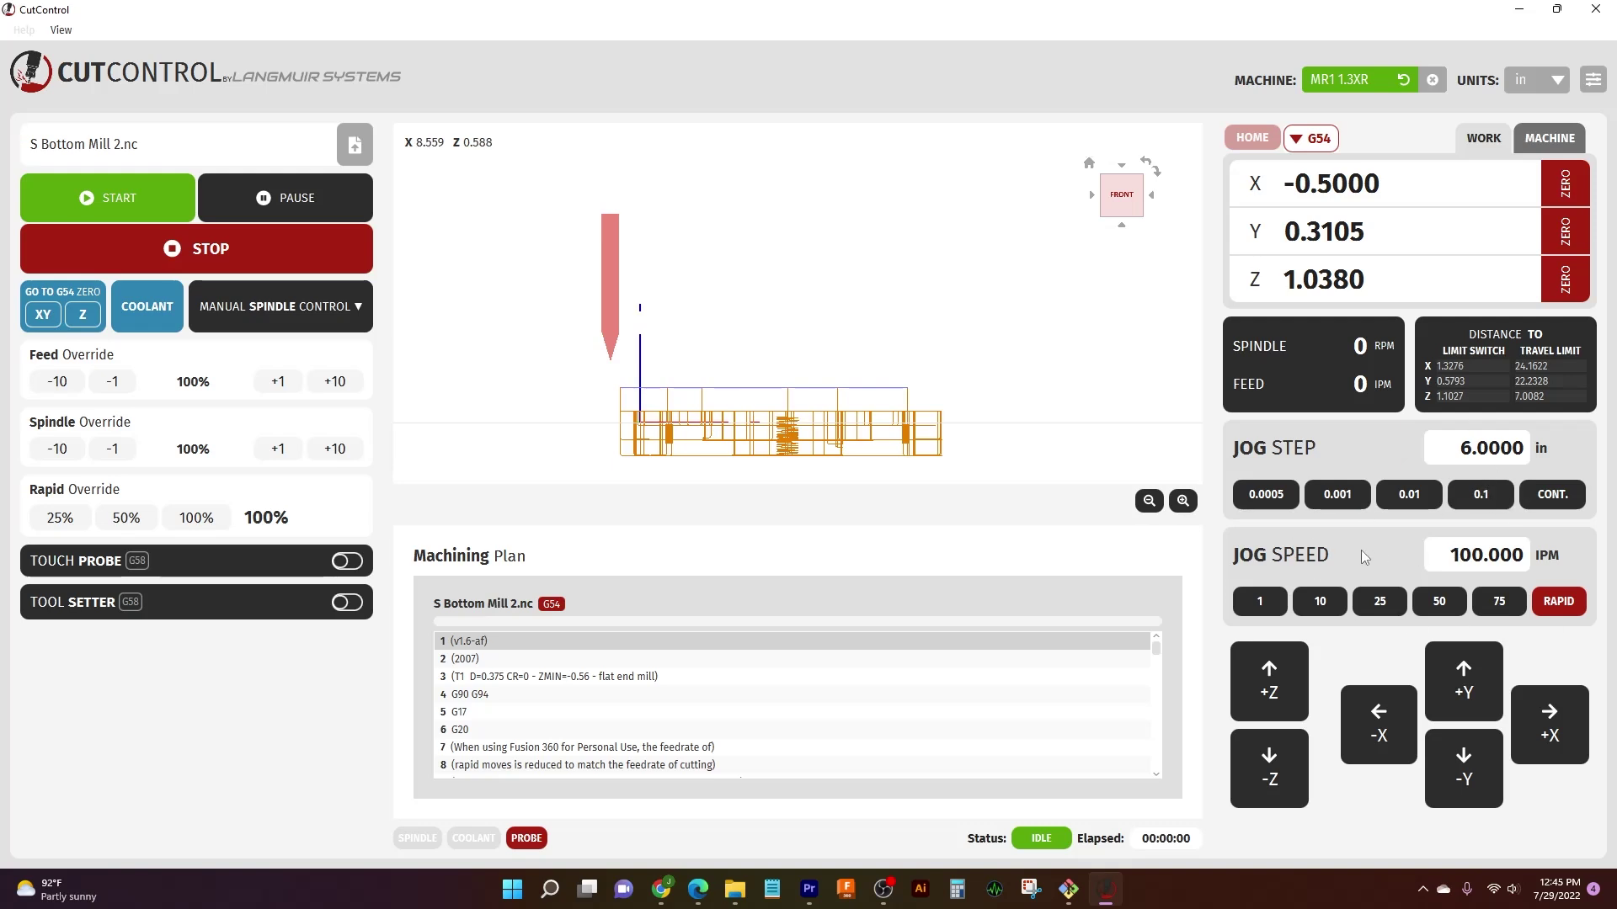
pyautogui.click(1484, 548)
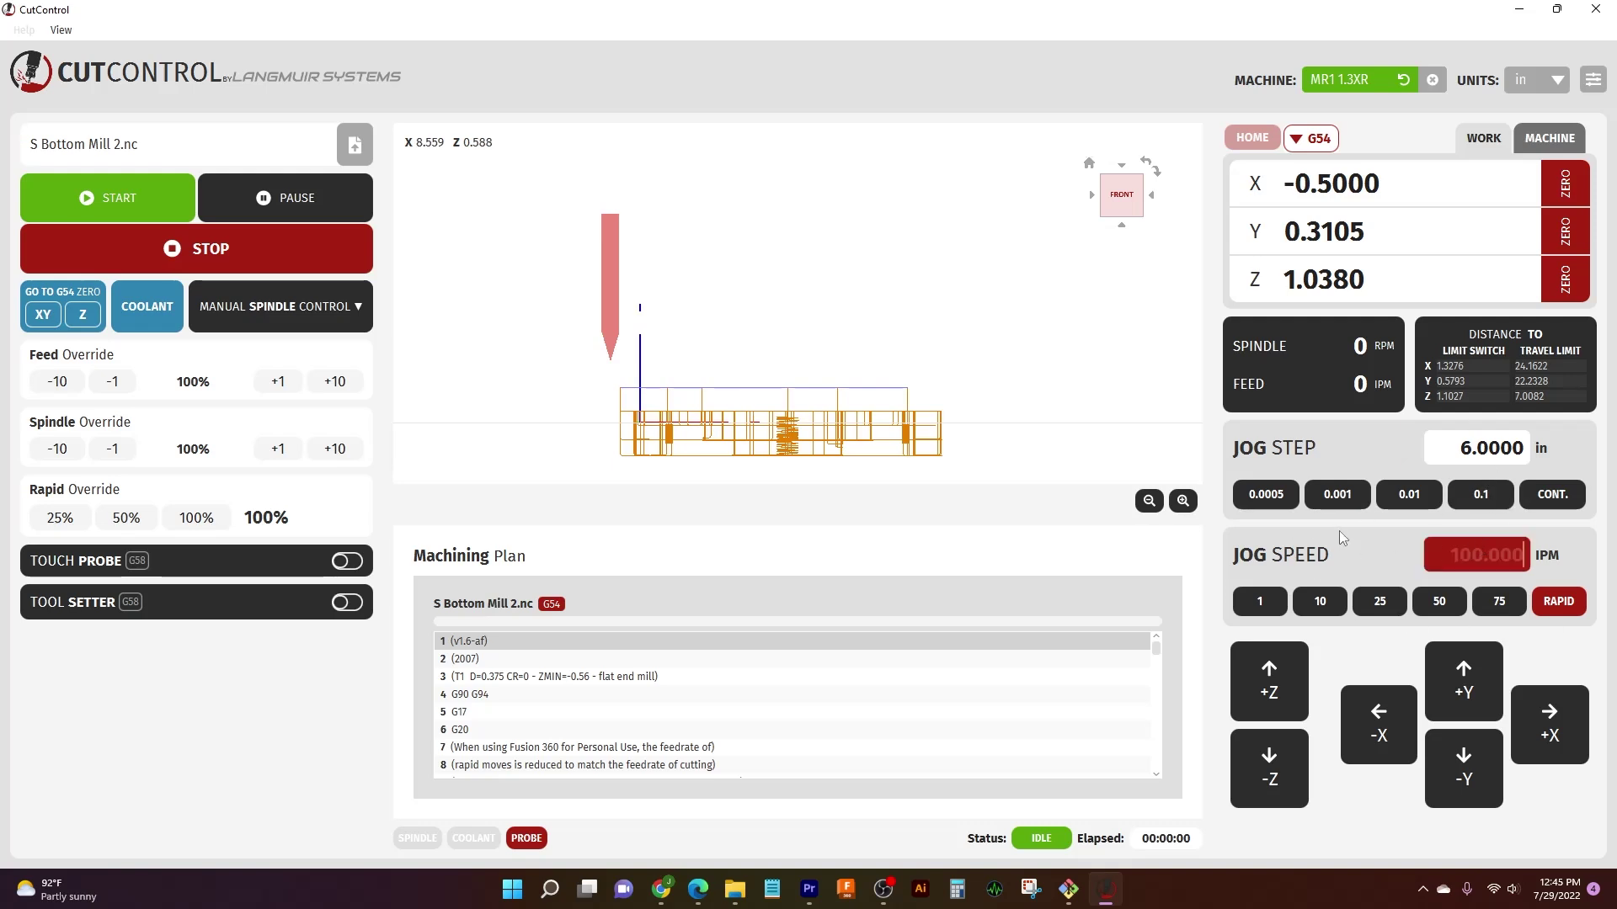
pyautogui.write('37')
pyautogui.press('Return')
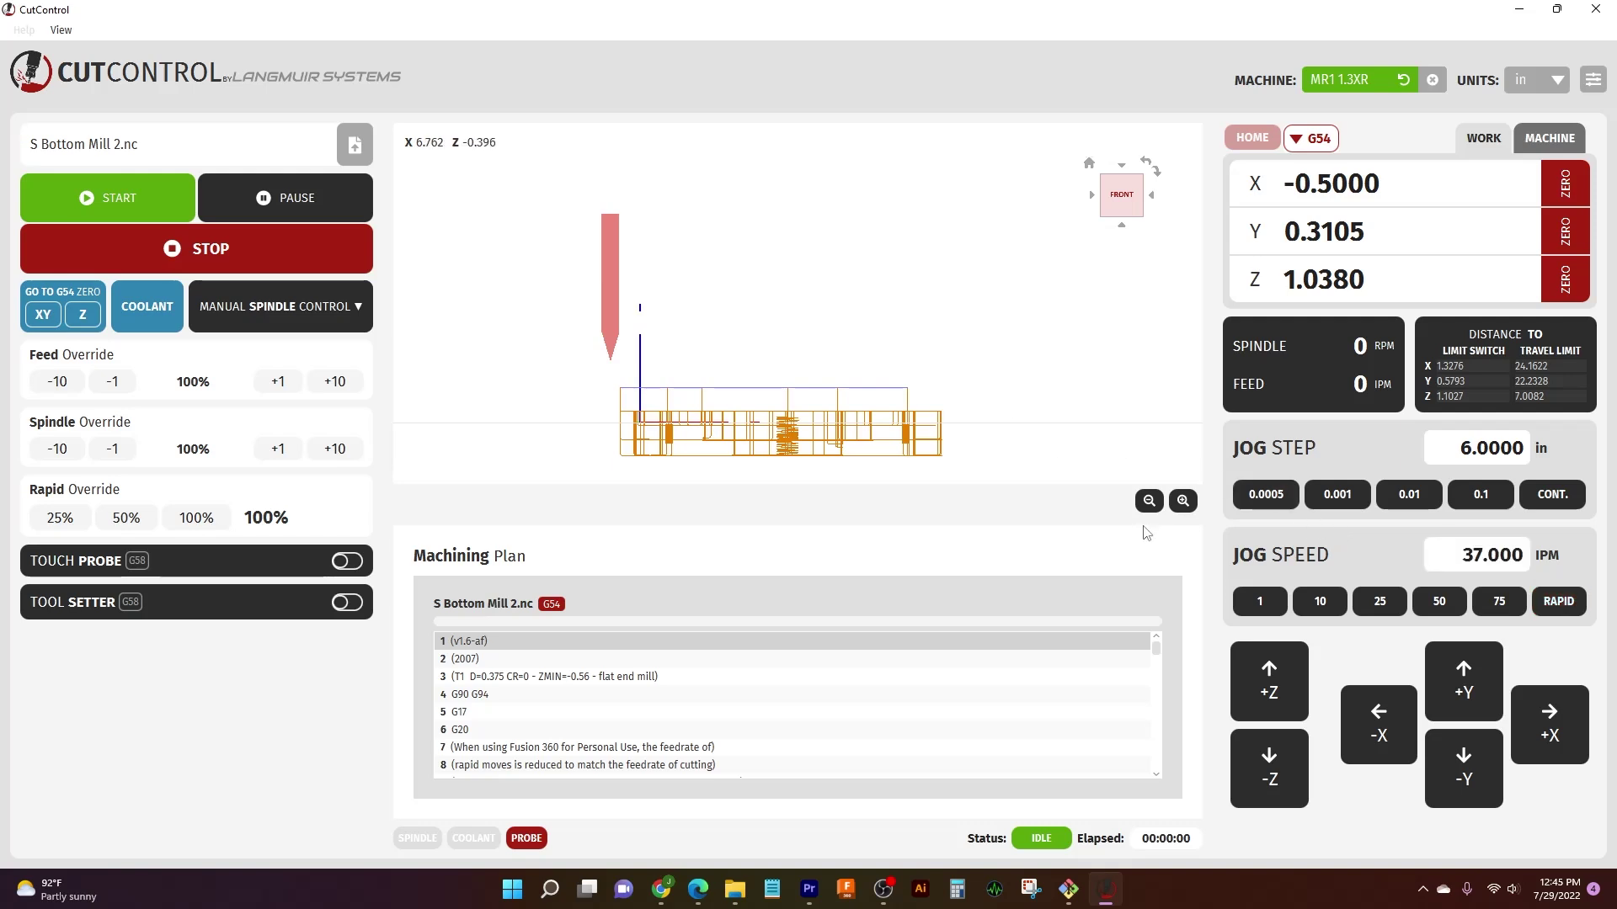
pyautogui.click(1529, 709)
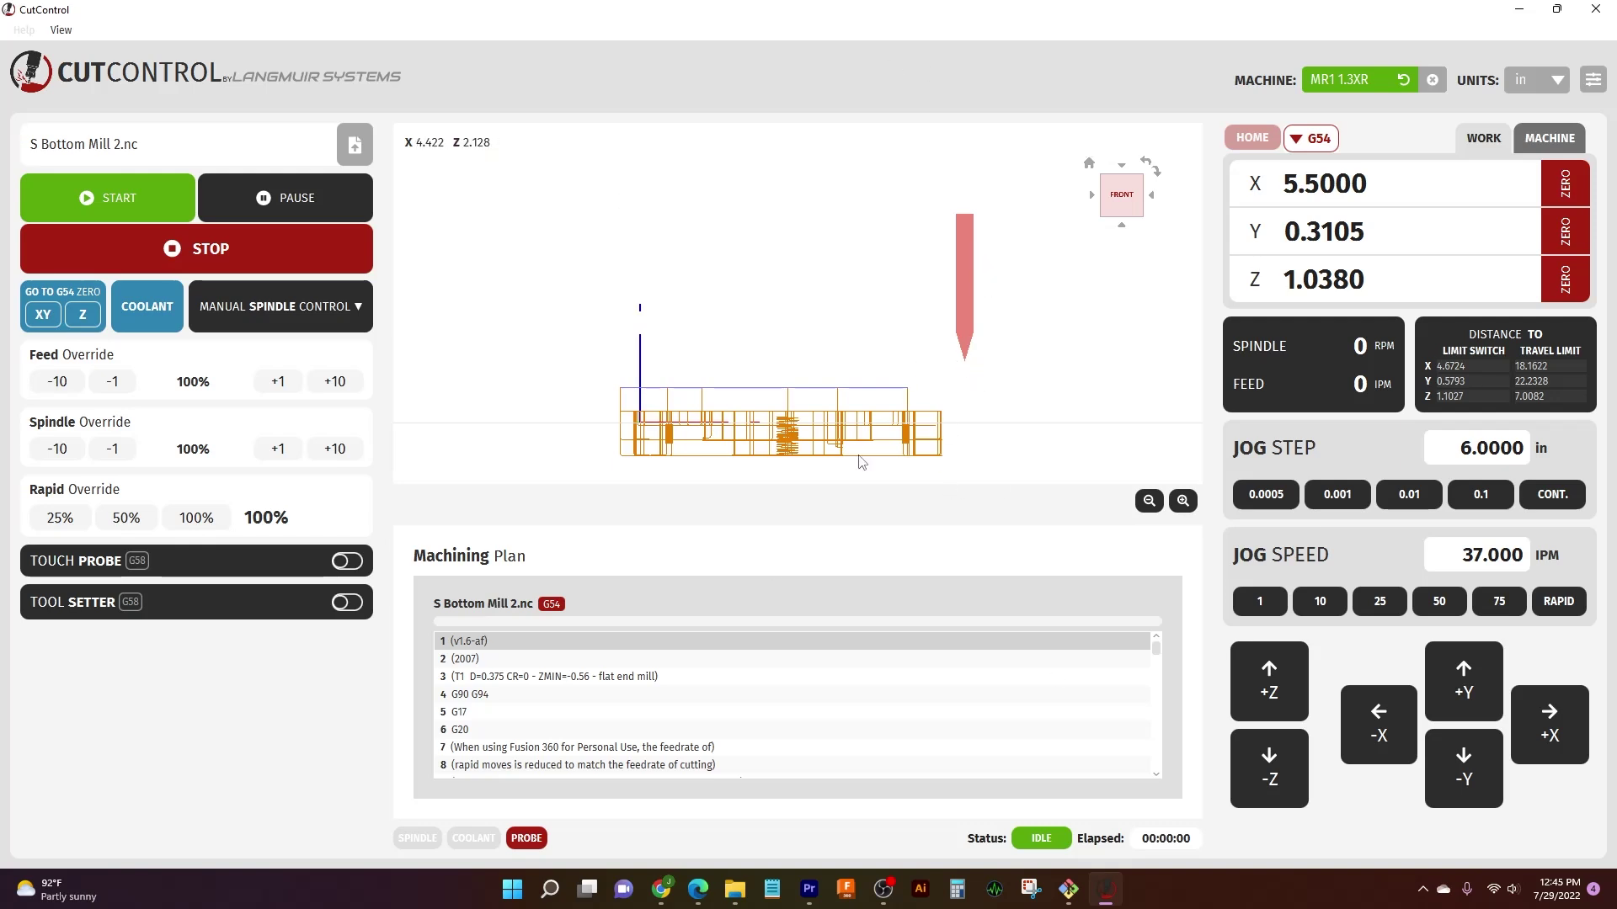
# Lower the tool six inches in Z, then raise it back at rapid 100 IPM
pyautogui.click(1238, 736)
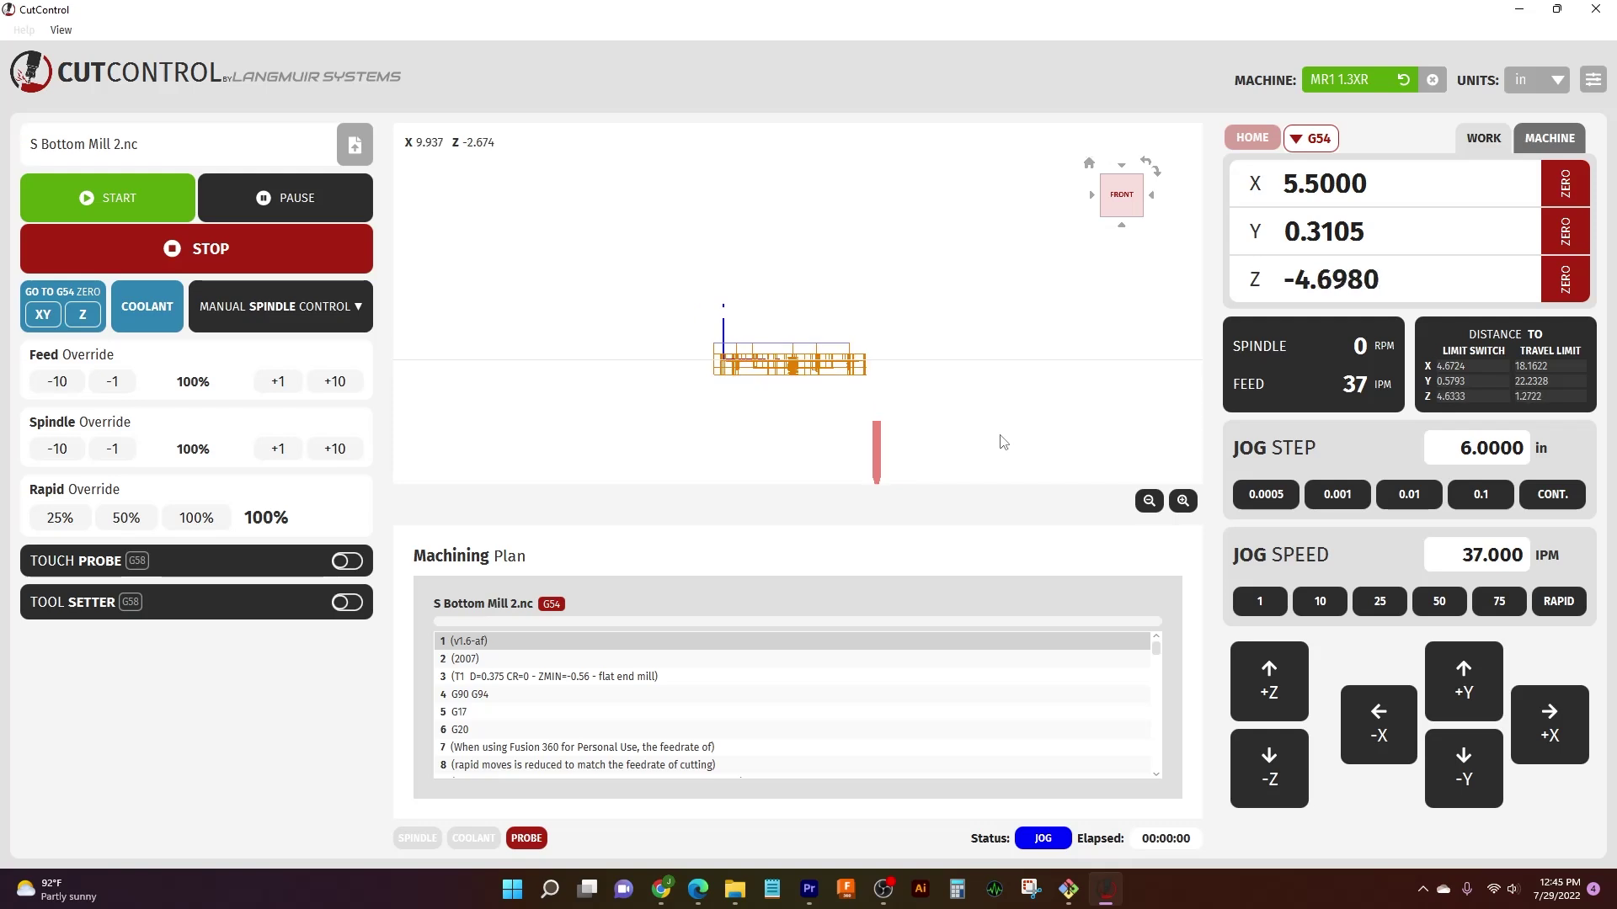
pyautogui.moveTo(982, 431); pyautogui.dragTo(967, 333)
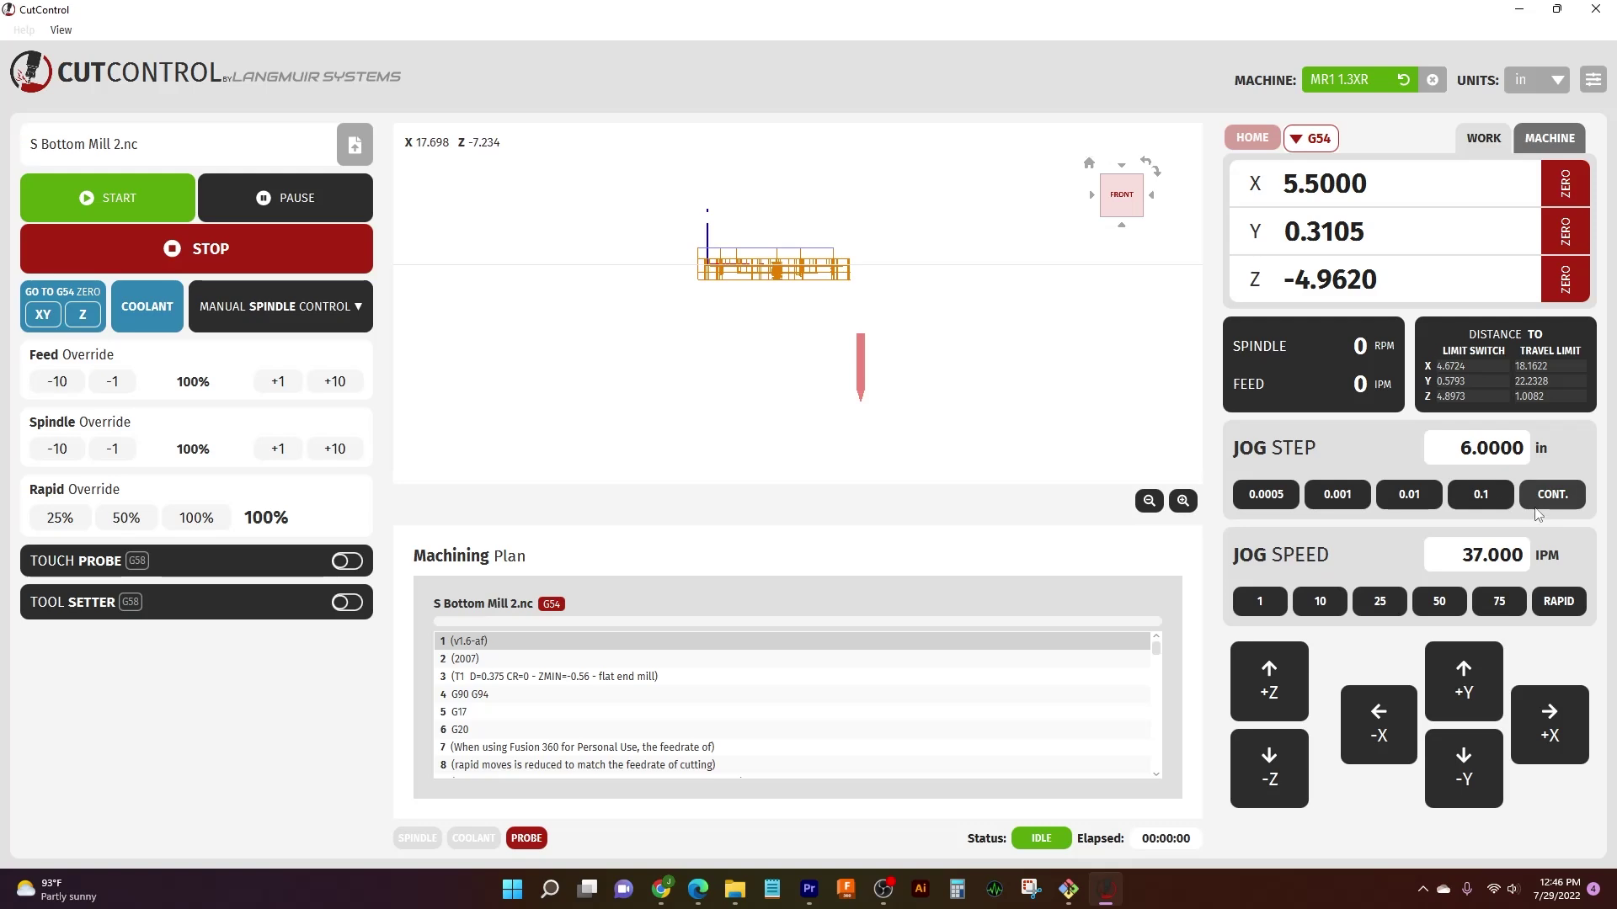
pyautogui.click(1558, 601)
pyautogui.click(1246, 670)
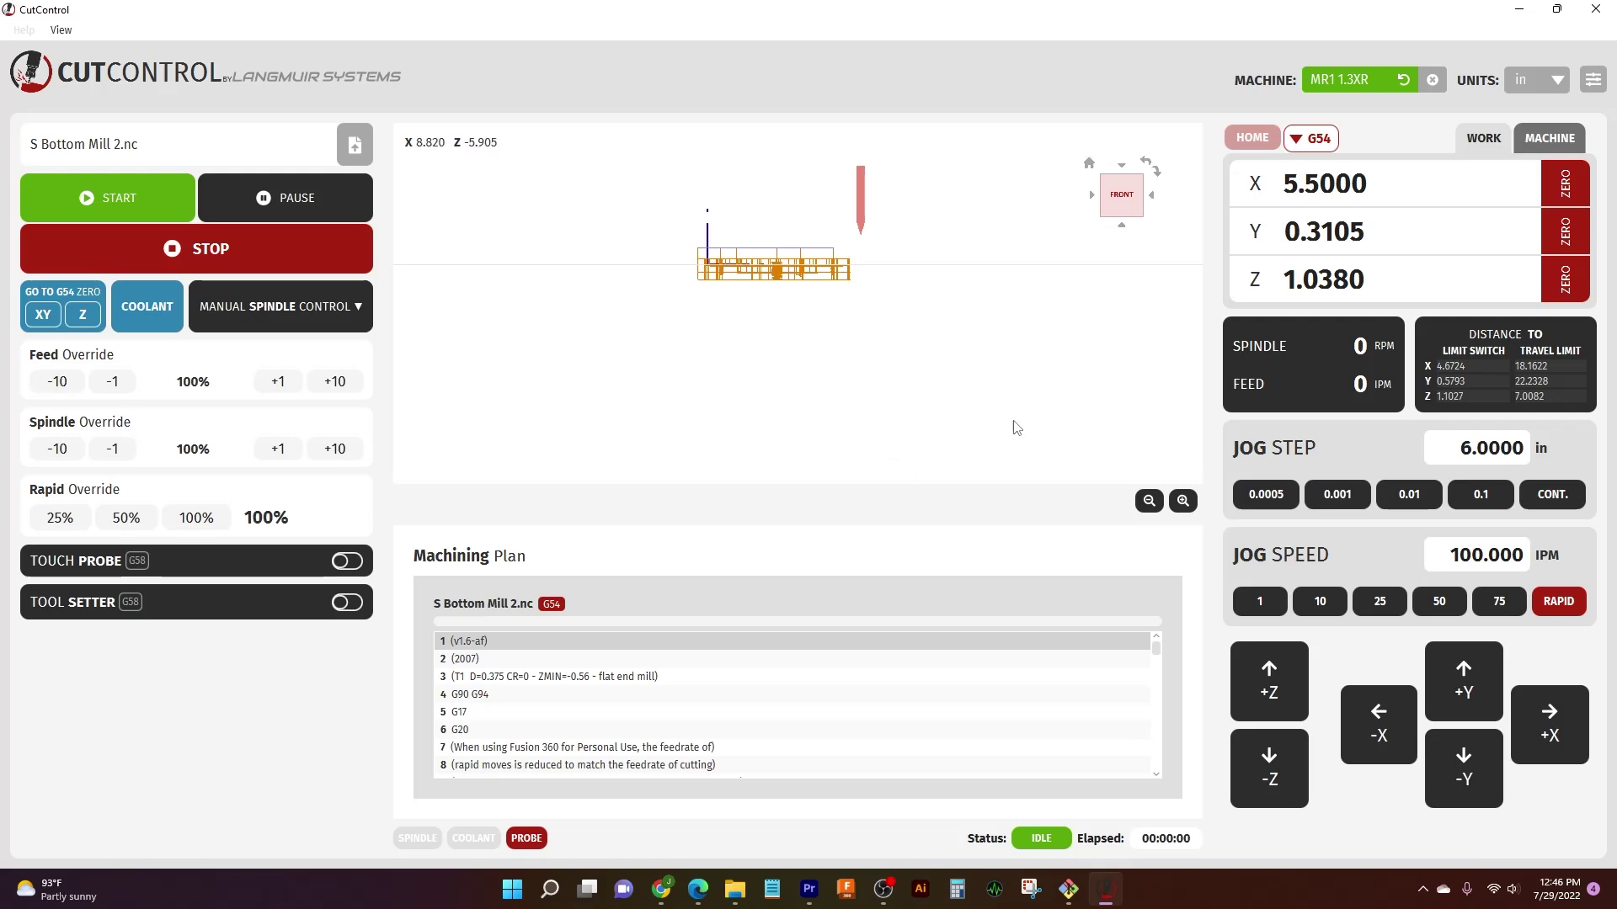
# Set a 0.01-inch jog step and lower the tool in Z to 0.9780
pyautogui.click(1406, 493)
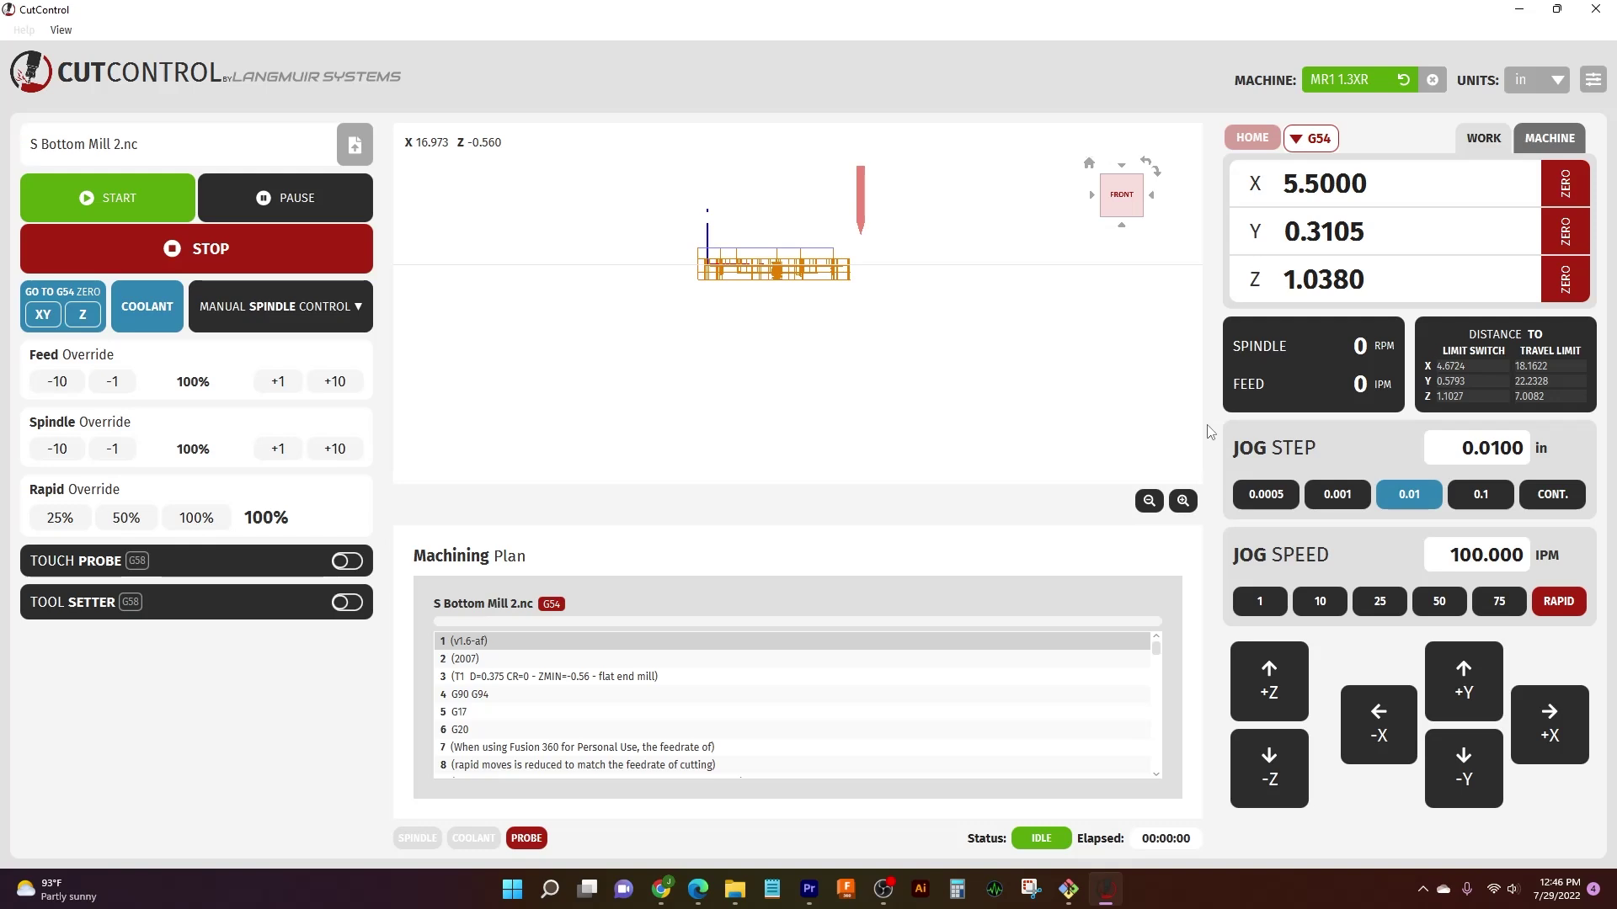
pyautogui.click(1275, 774)
pyautogui.click(1276, 775)
pyautogui.click(1276, 775)
pyautogui.click(1276, 775)
pyautogui.click(1276, 774)
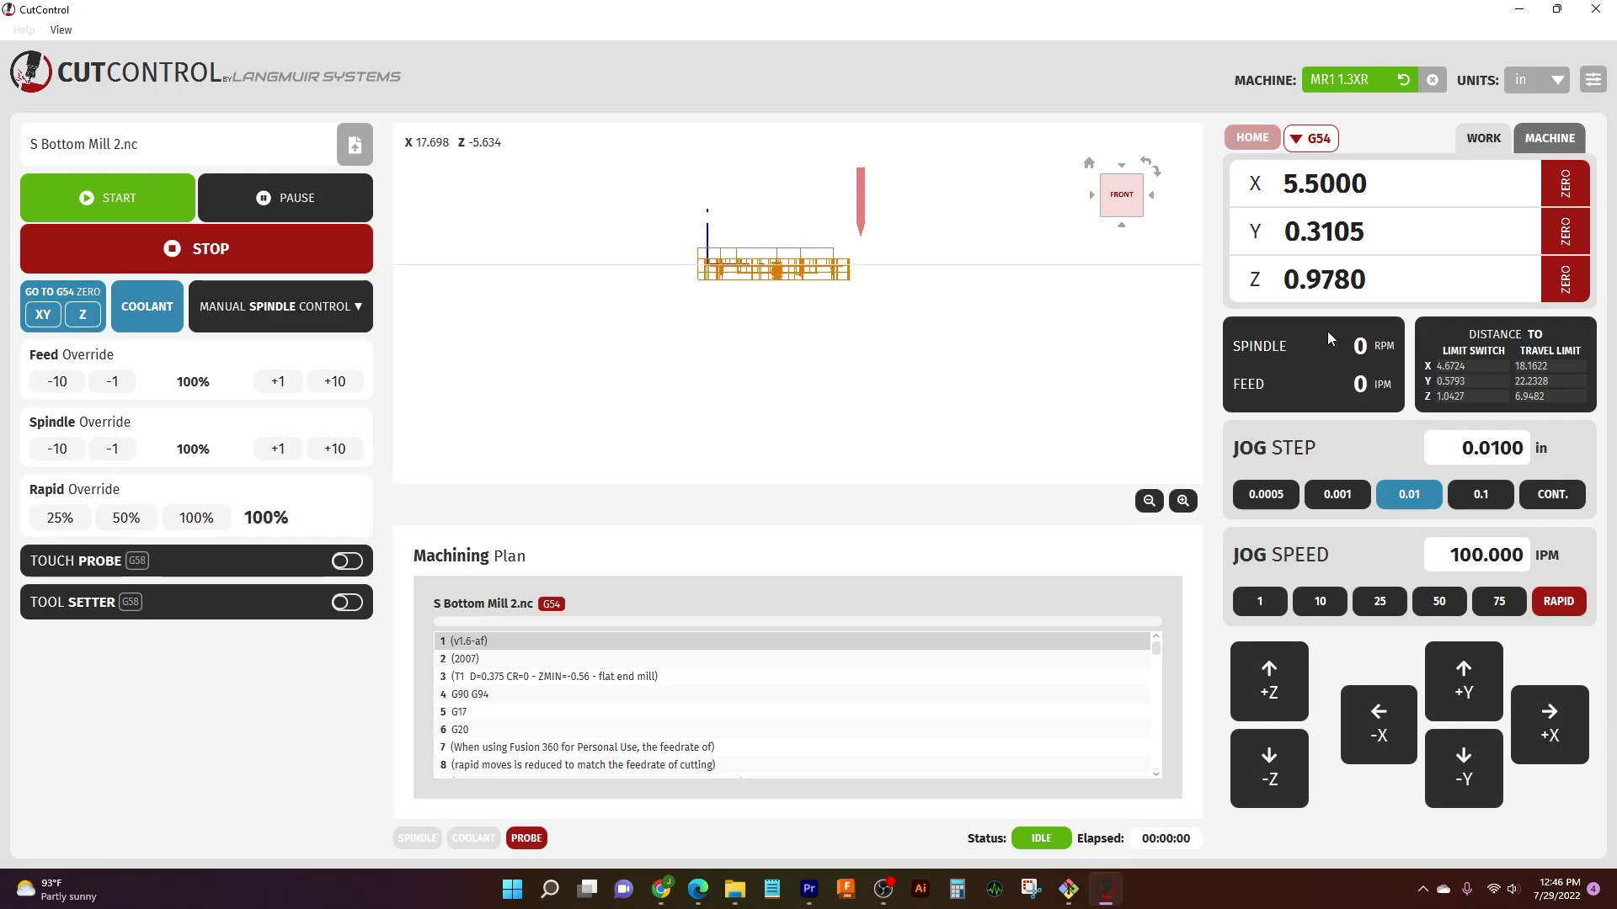
pyautogui.click(1140, 195)
# Orbit and enlarge the toolpath preview, then view G55 and G56 offsets before reselecting G54
pyautogui.moveTo(1140, 195); pyautogui.dragTo(854, 406)
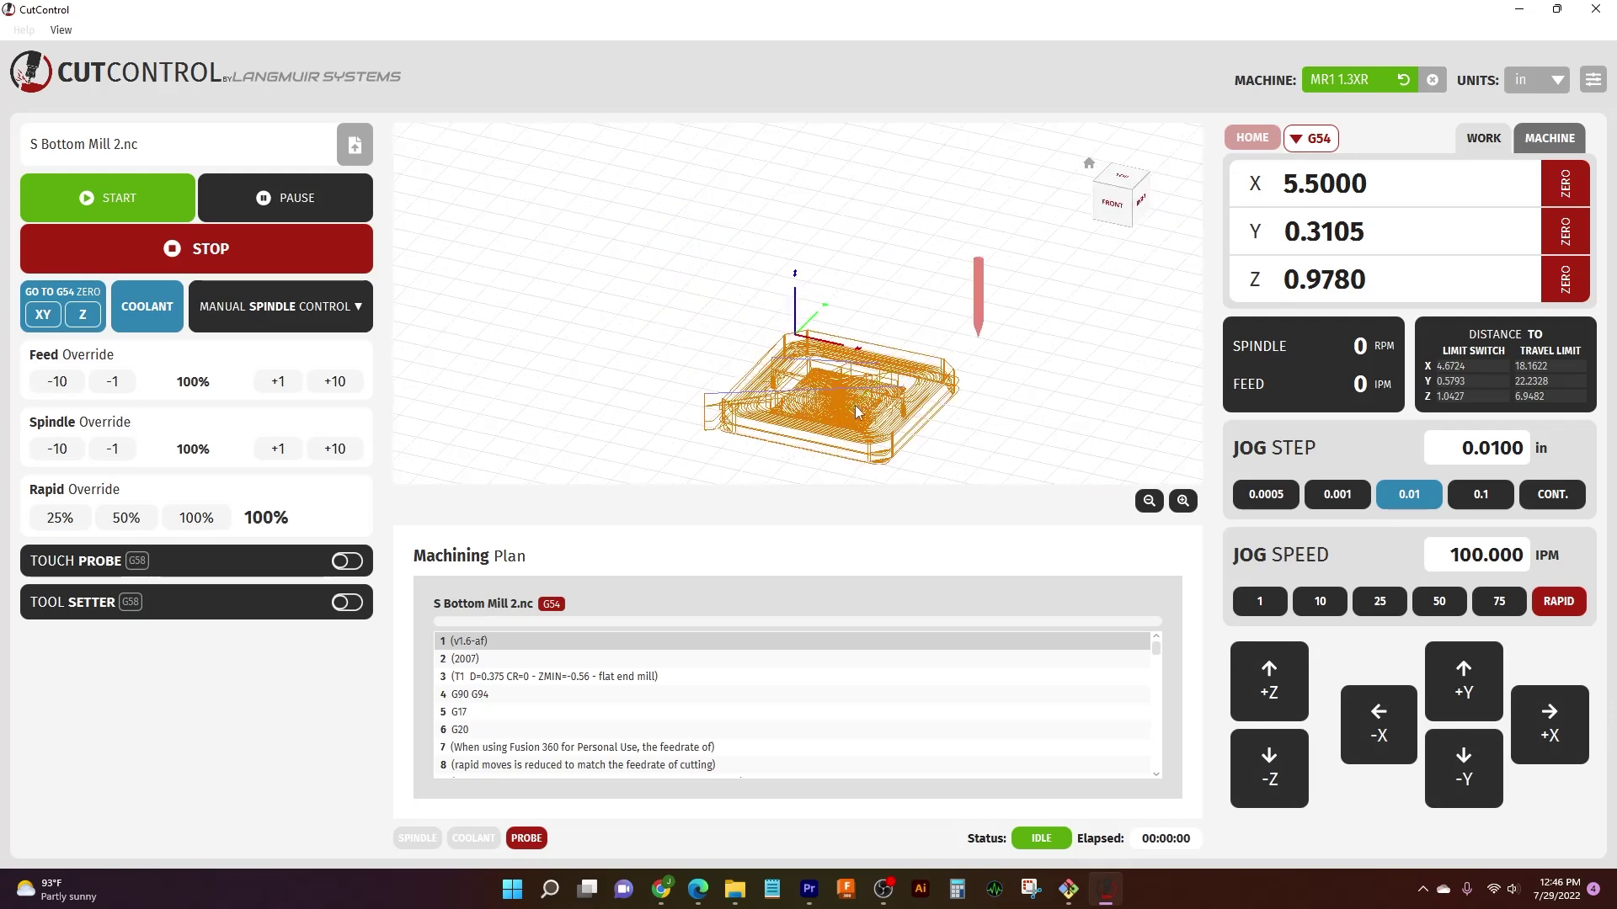
pyautogui.moveTo(854, 406); pyautogui.dragTo(776, 242, button='right')
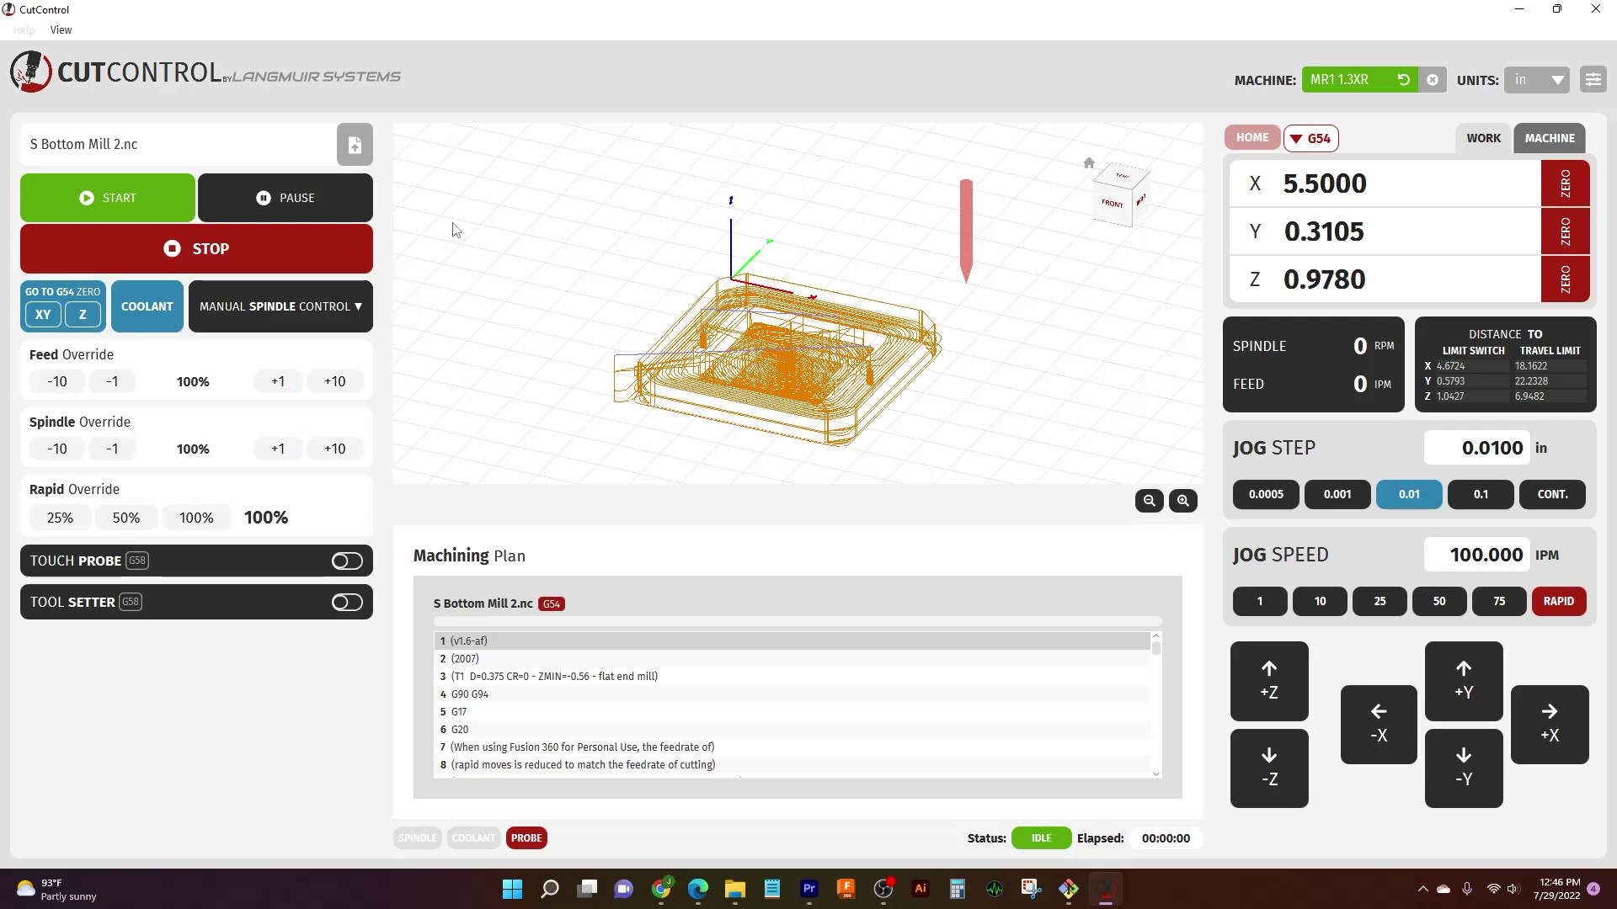
pyautogui.click(1313, 140)
pyautogui.click(1327, 189)
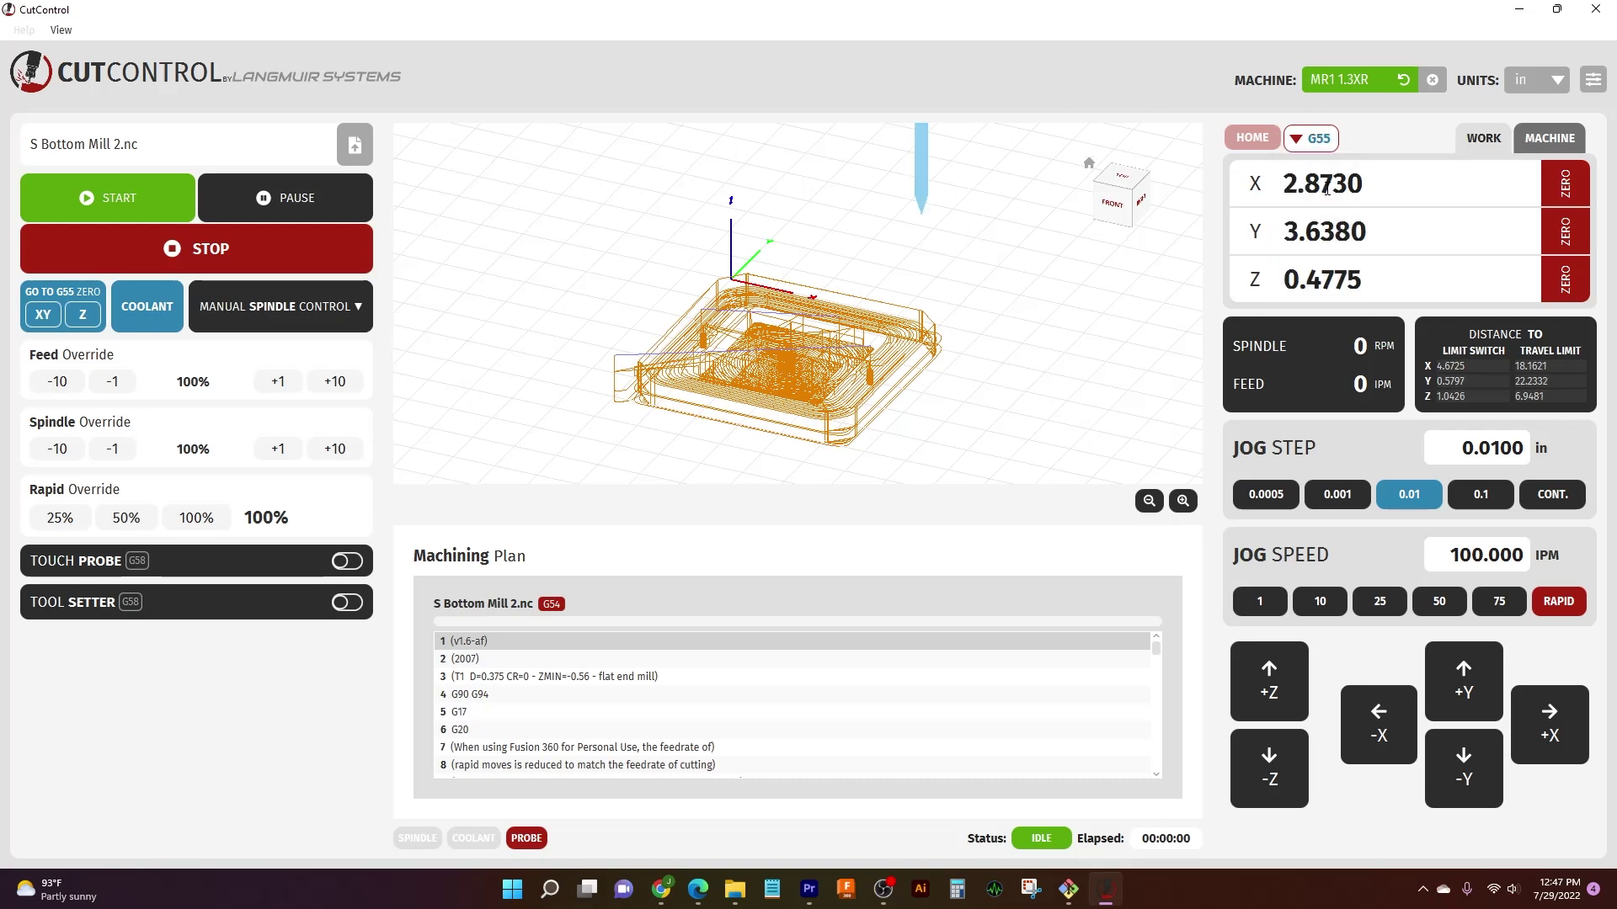
pyautogui.click(1319, 142)
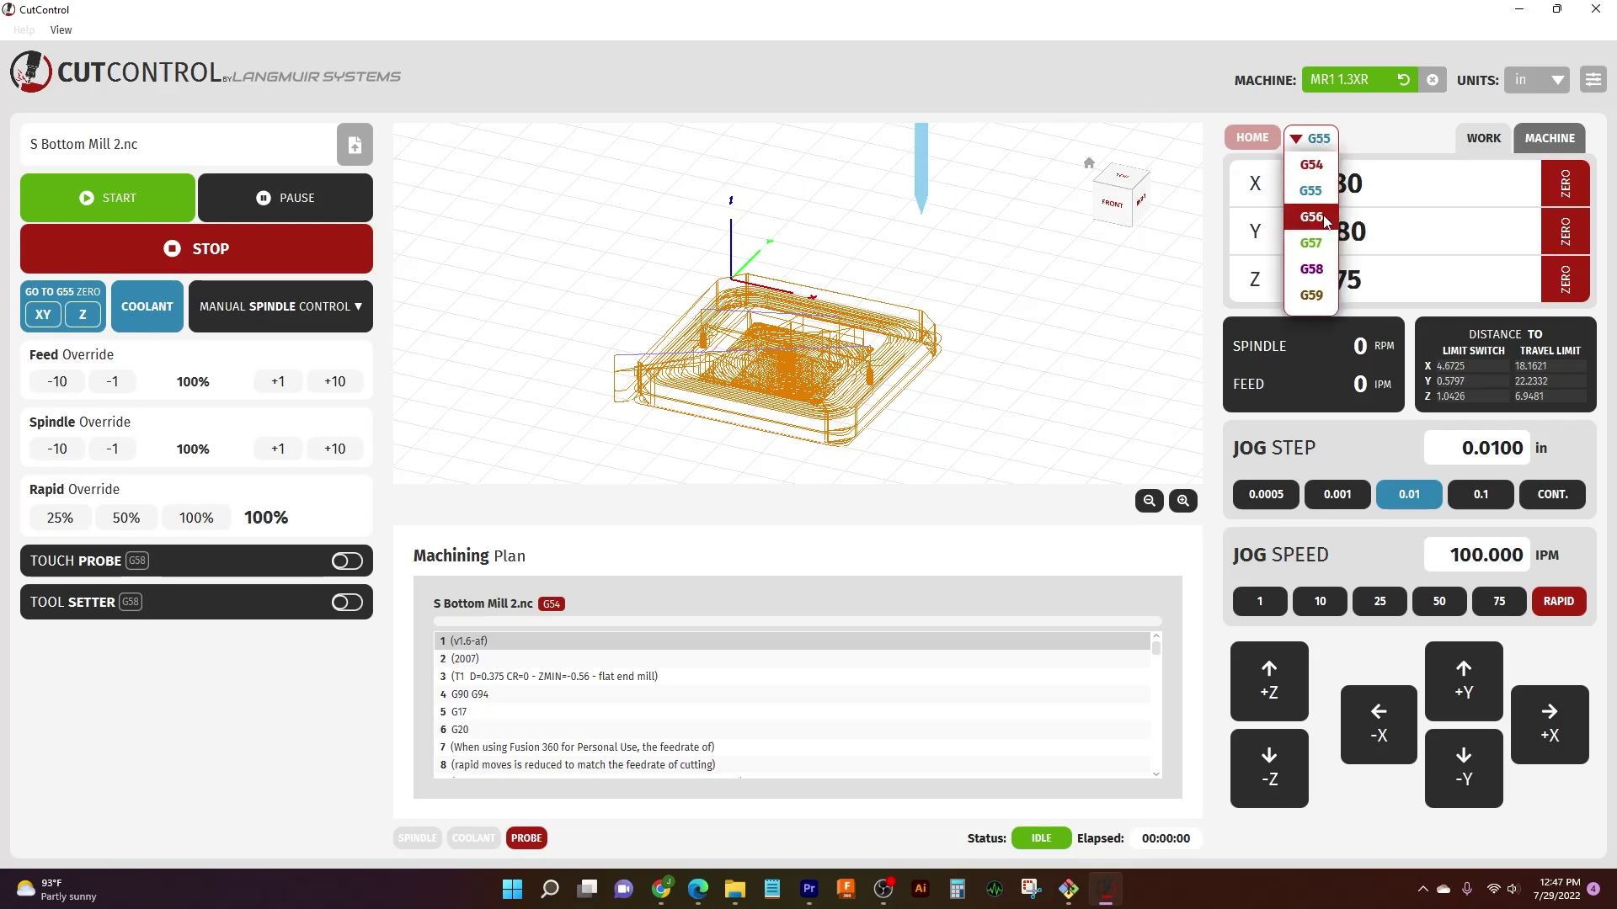
pyautogui.click(1323, 215)
pyautogui.click(1313, 140)
pyautogui.click(1316, 166)
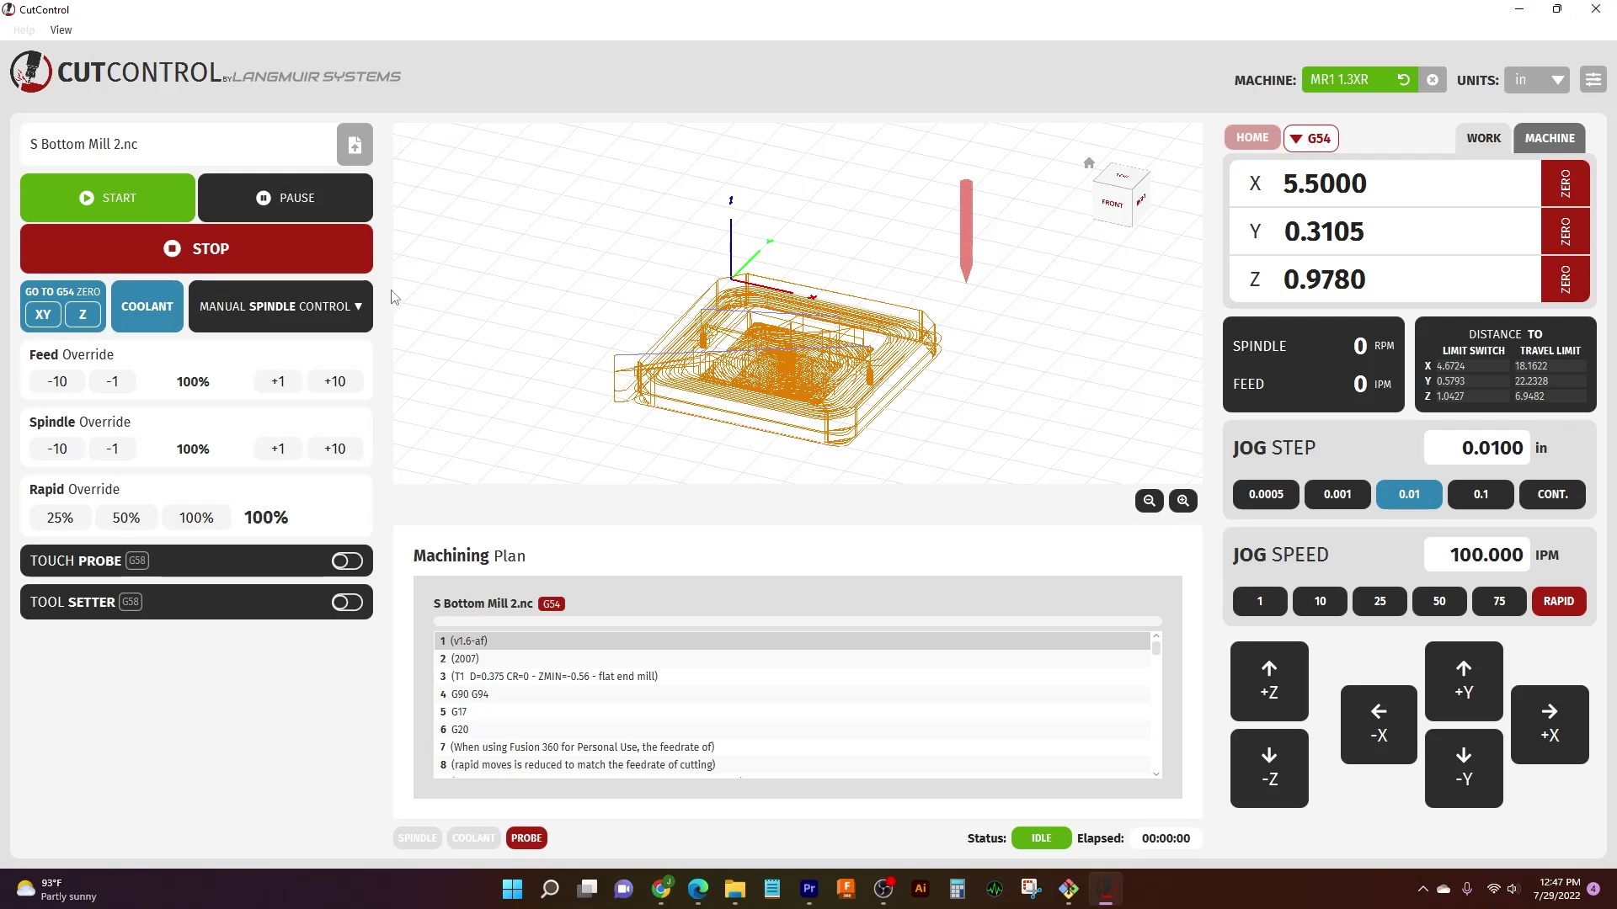
# Send the tool to G54 zero in XY and Z, then raise it continuously to Z 1.0275
pyautogui.click(48, 321)
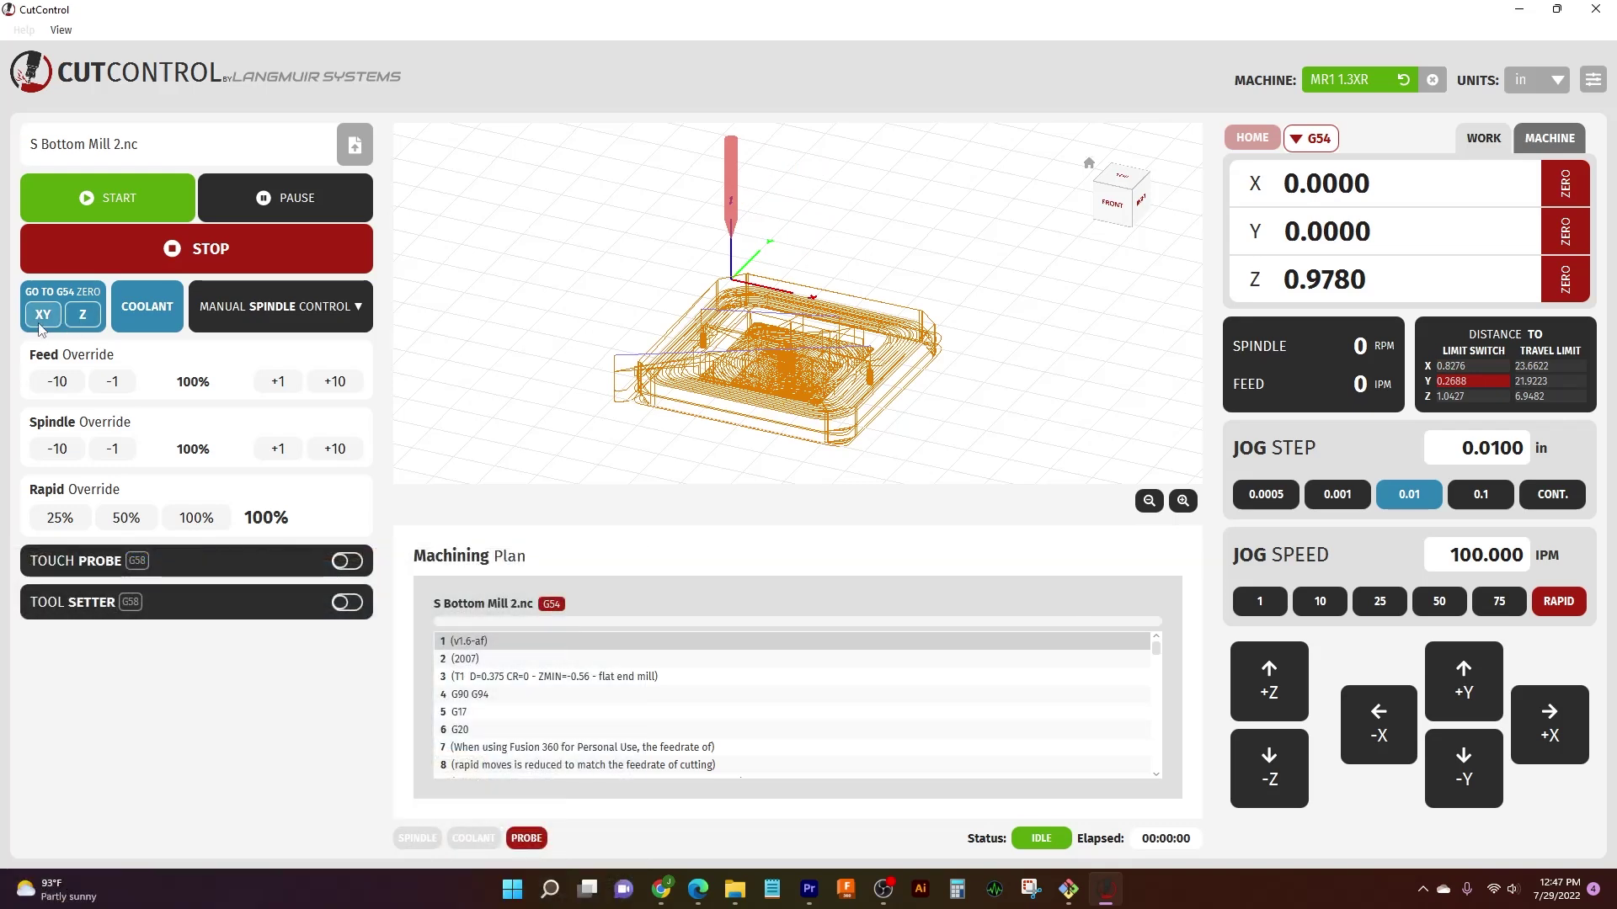
pyautogui.click(82, 316)
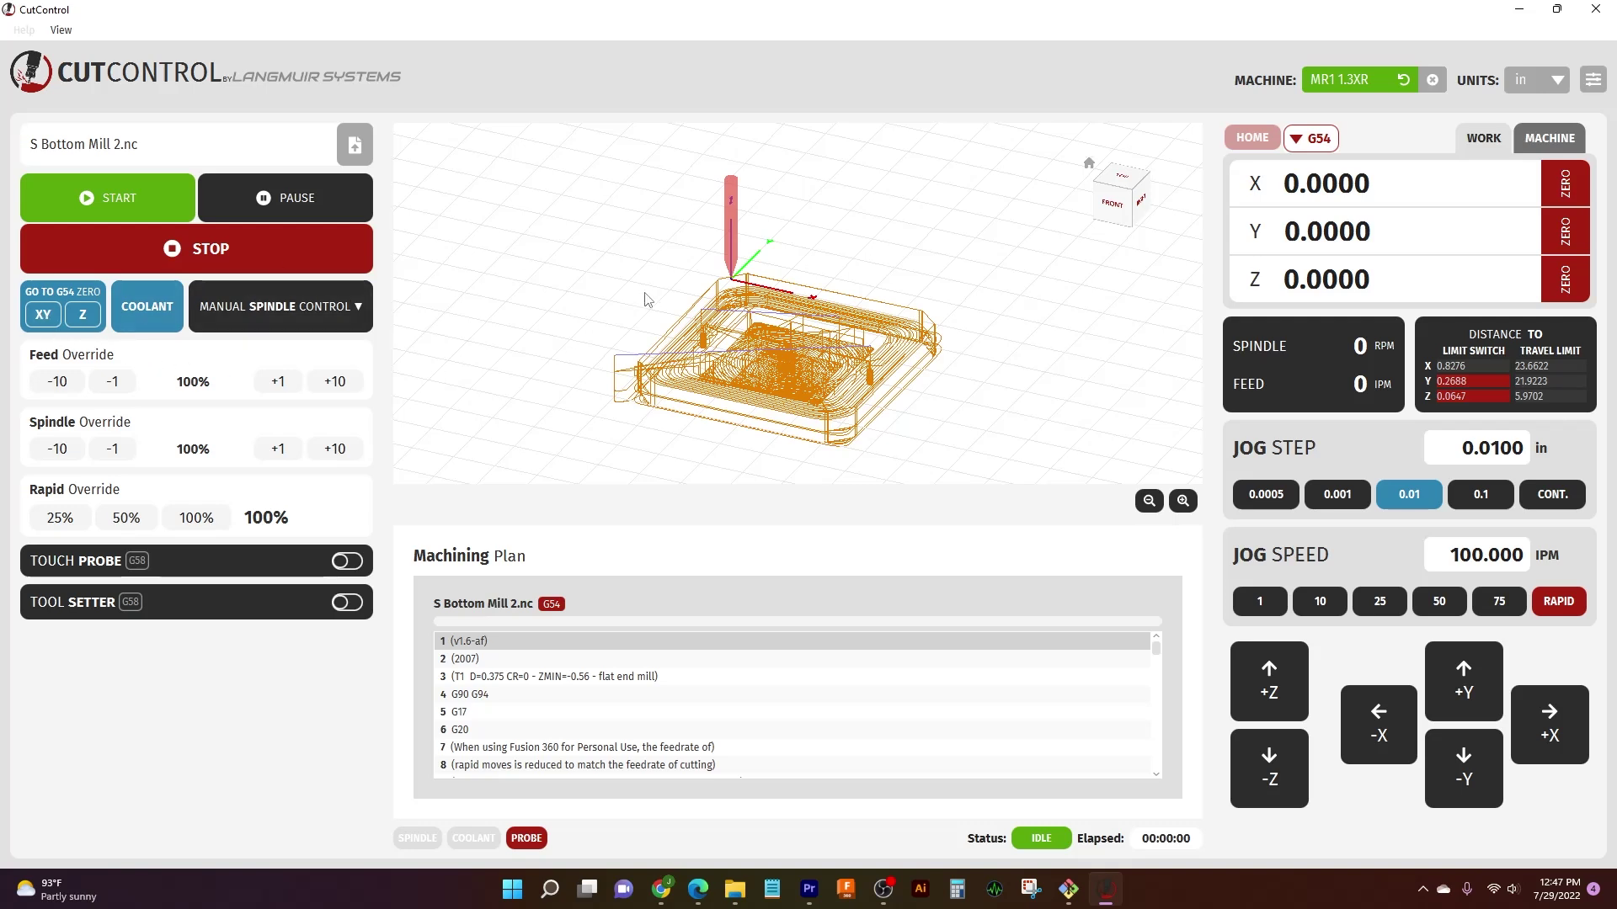
pyautogui.press('Left')
pyautogui.press('pageup')
pyautogui.click(1279, 682)
pyautogui.moveTo(1273, 689); pyautogui.dragTo(1267, 695)
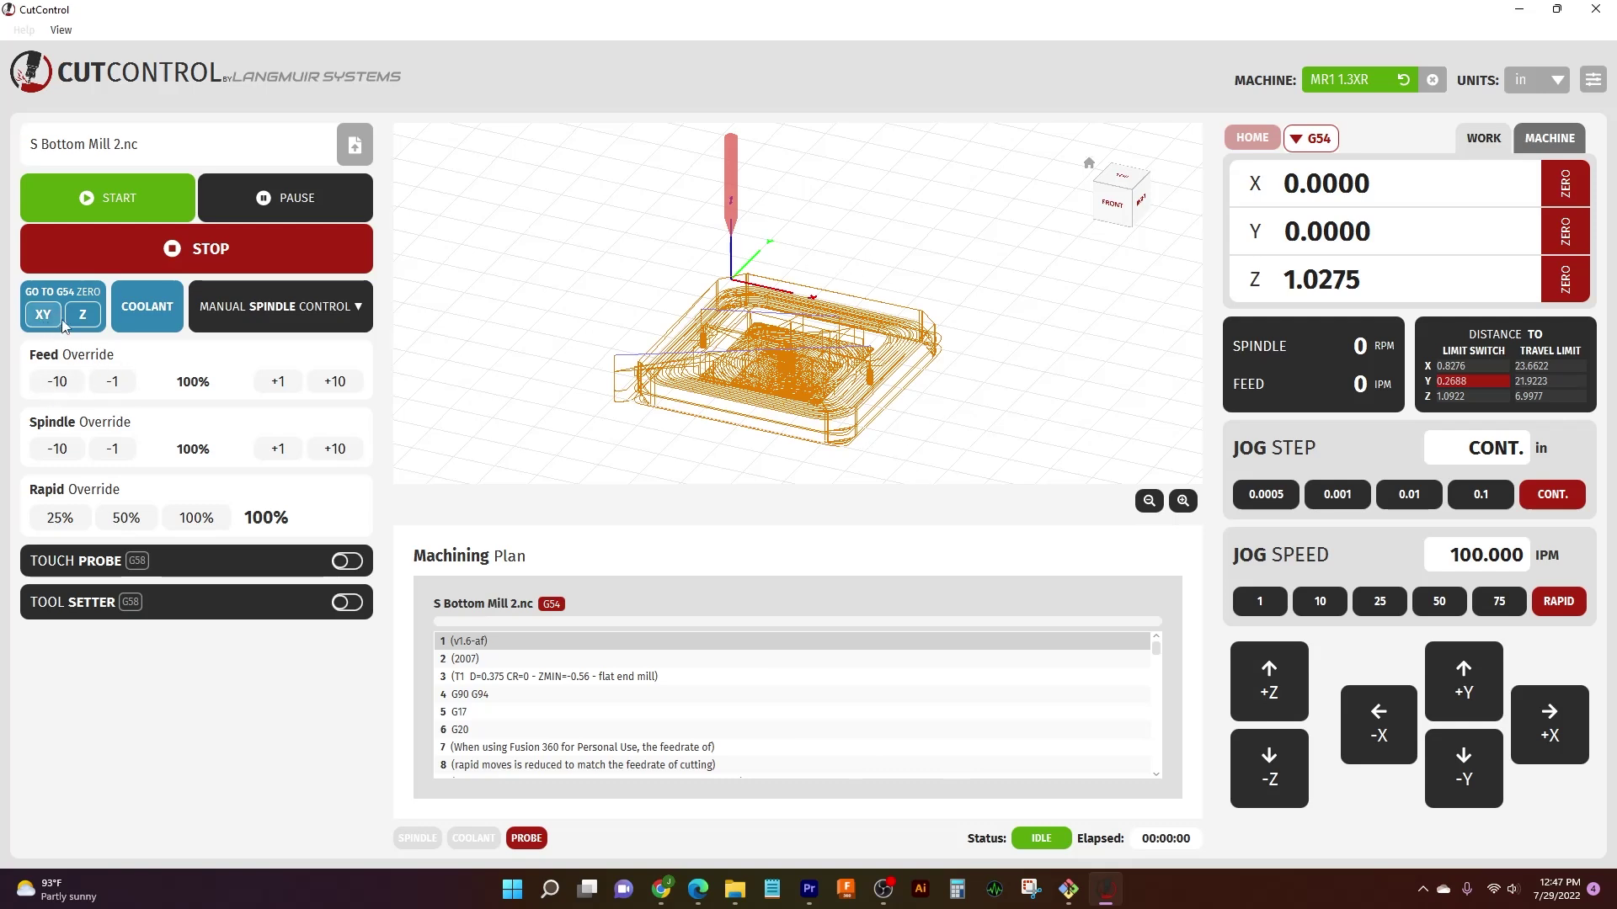
# Send the tool to G54 Z zero, then continuously jog it to X 1.3945, Y 0.9910, Z 0.7910
pyautogui.click(82, 314)
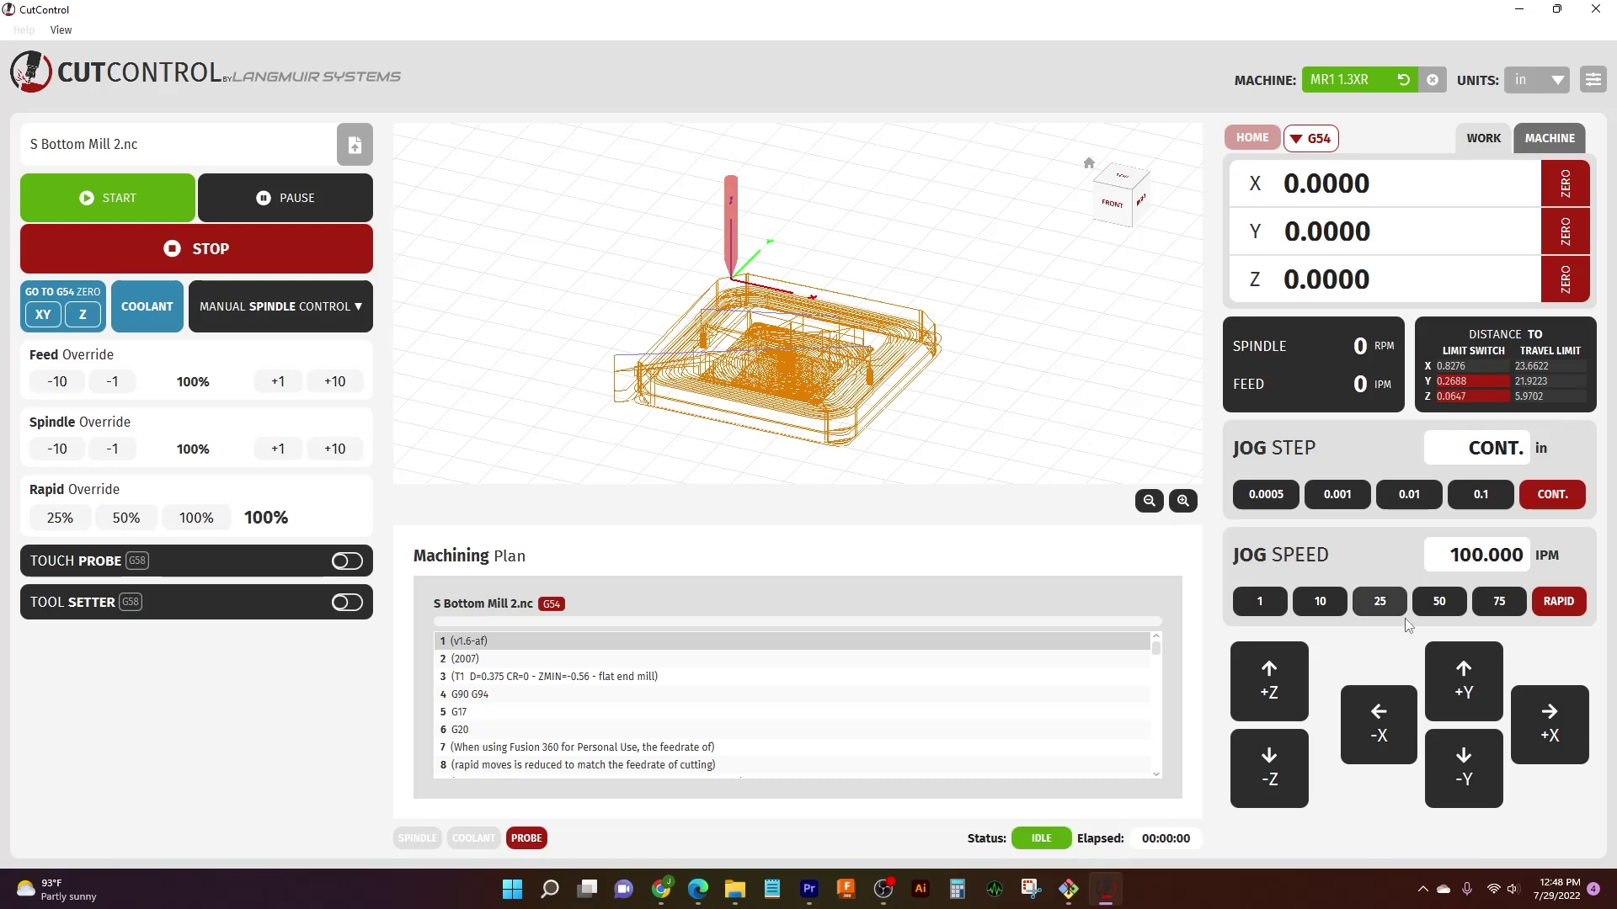
pyautogui.click(1285, 690)
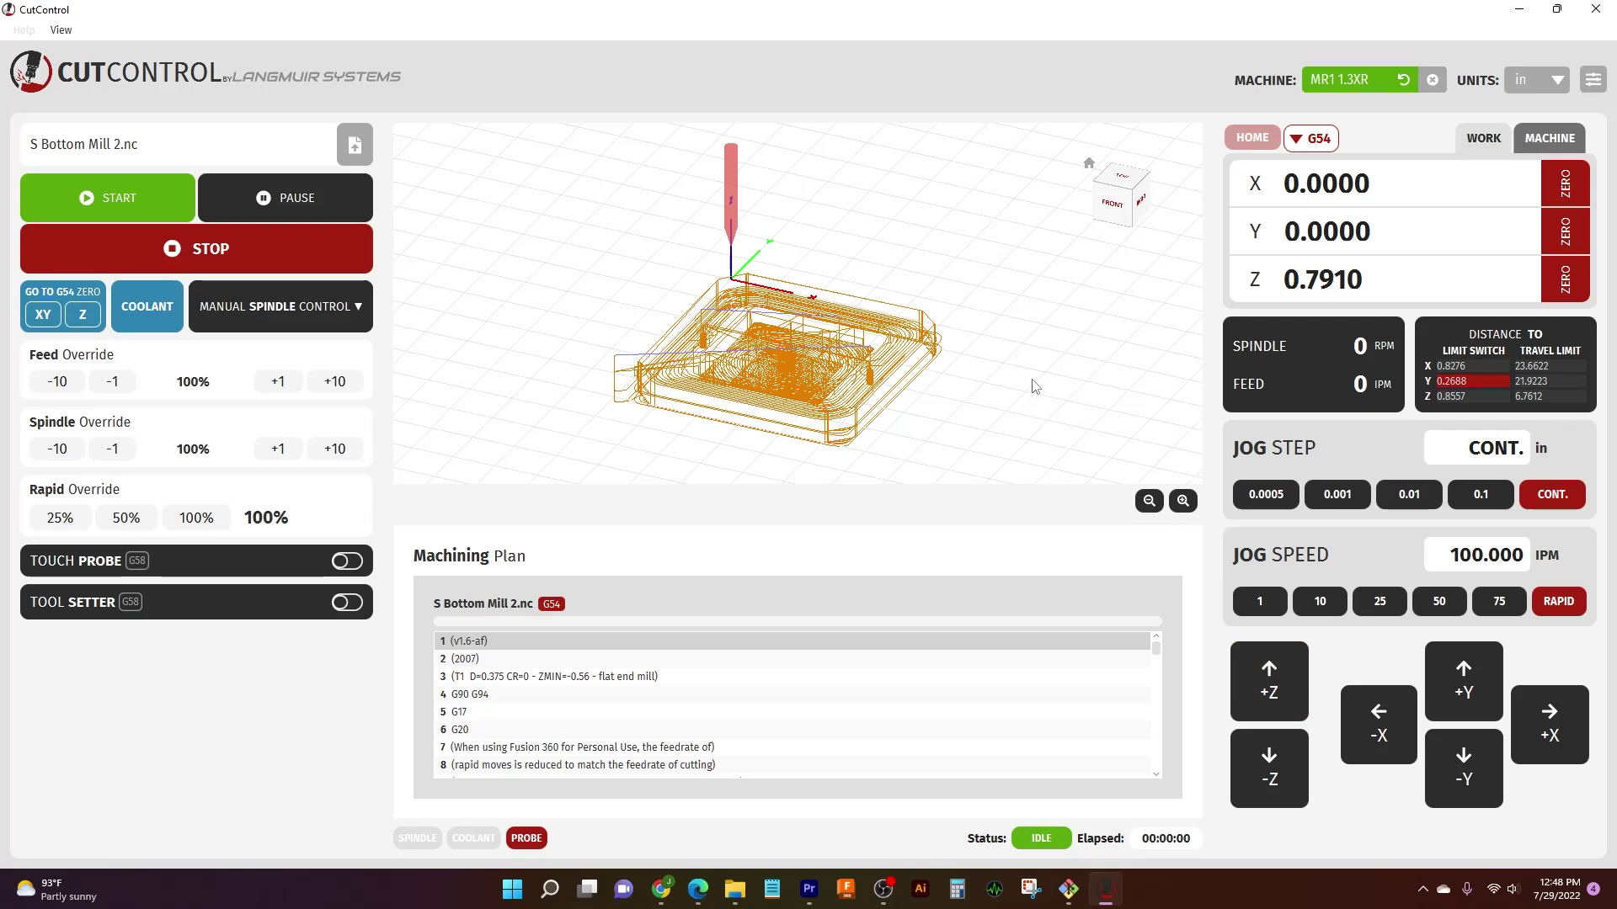
pyautogui.click(1559, 734)
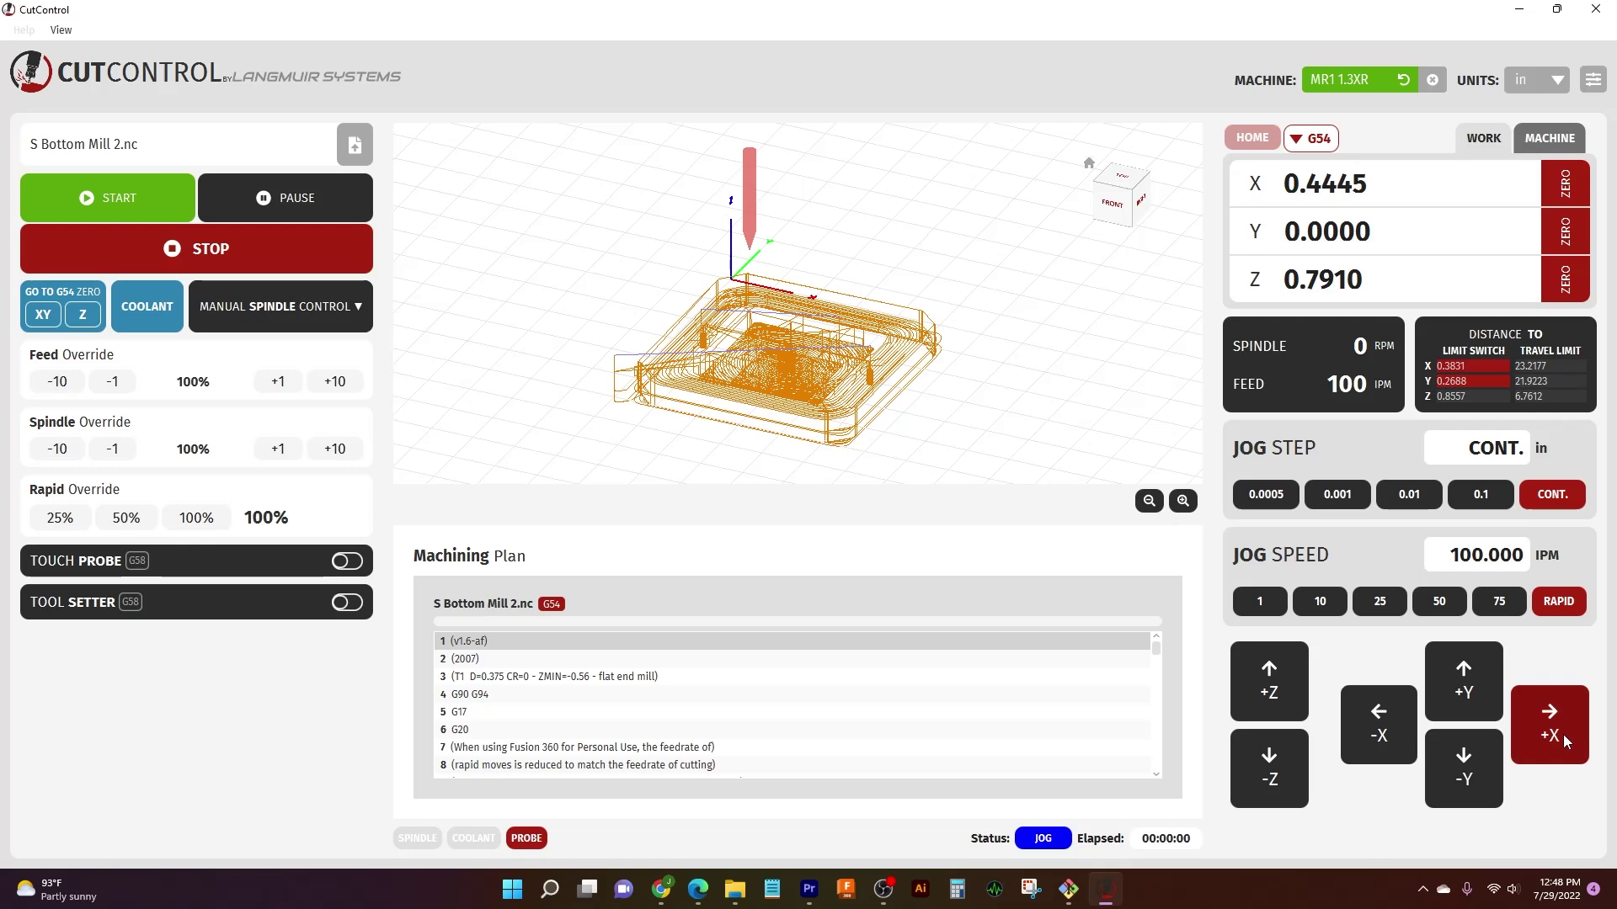
pyautogui.click(1461, 673)
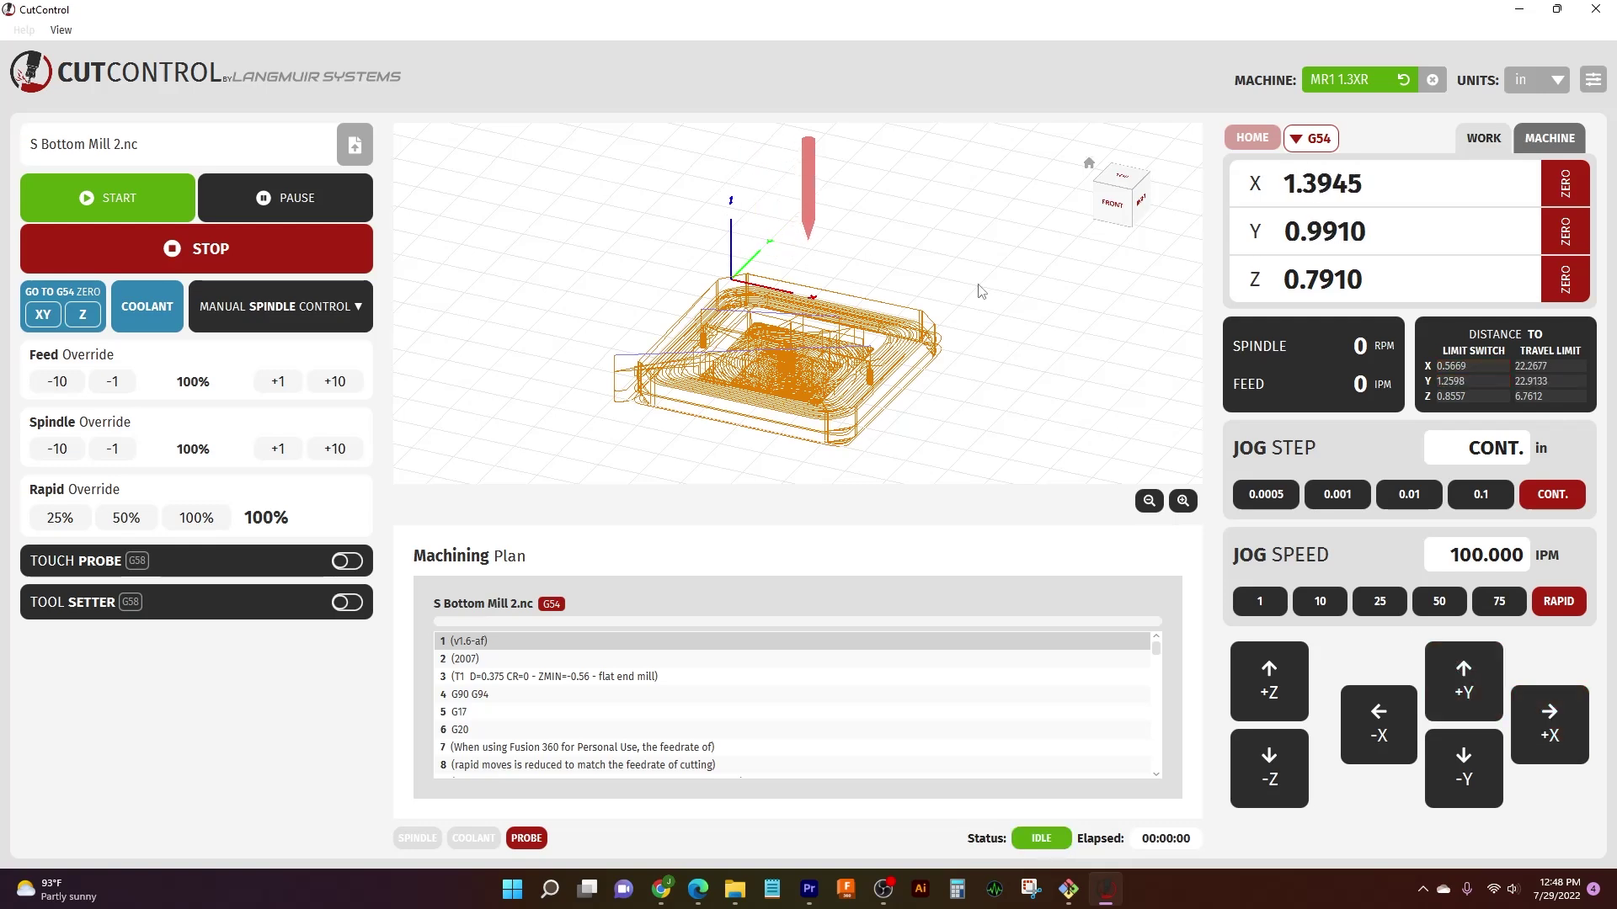